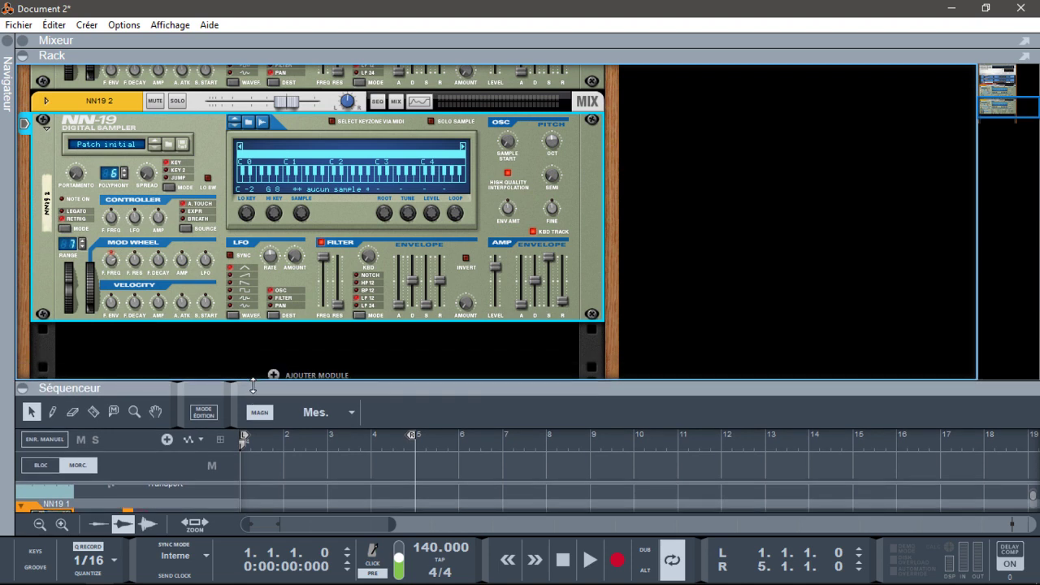
Open the sample browser for the NN19 2 sampler and bring up the kick samples in the rx950 folder.
click(169, 146)
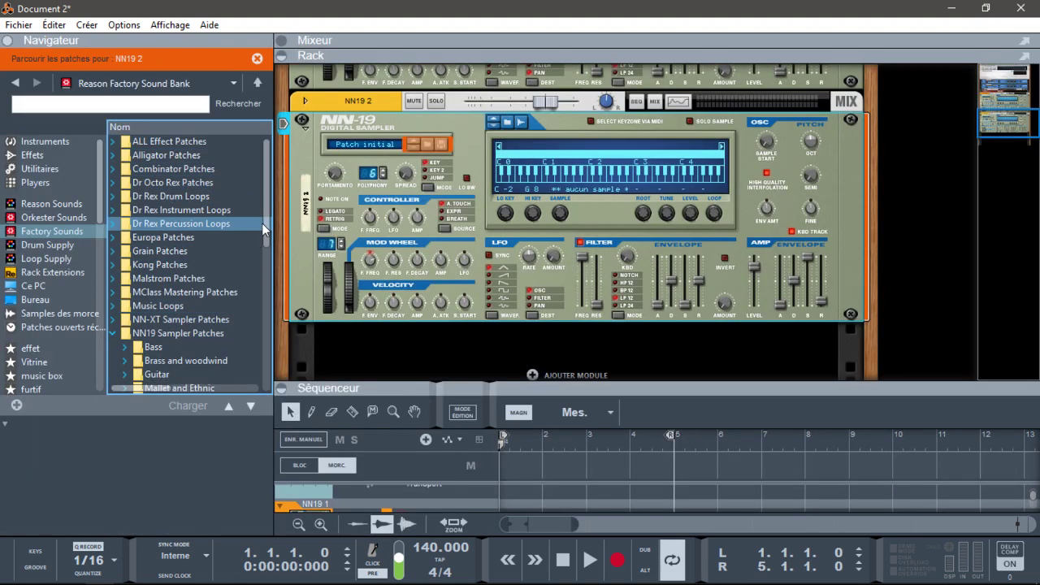
scroll(264, 226, down, 3)
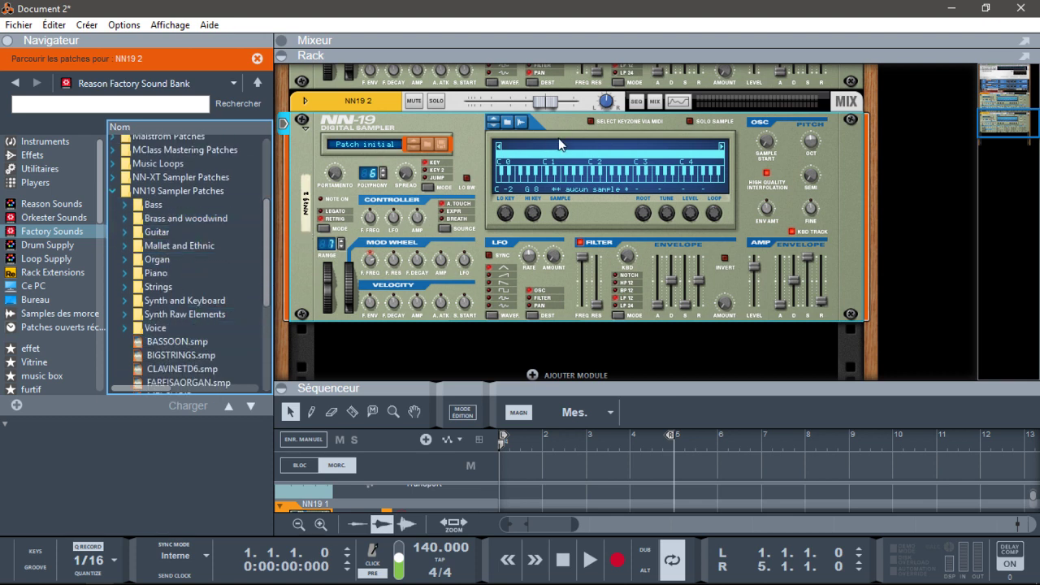
click(508, 125)
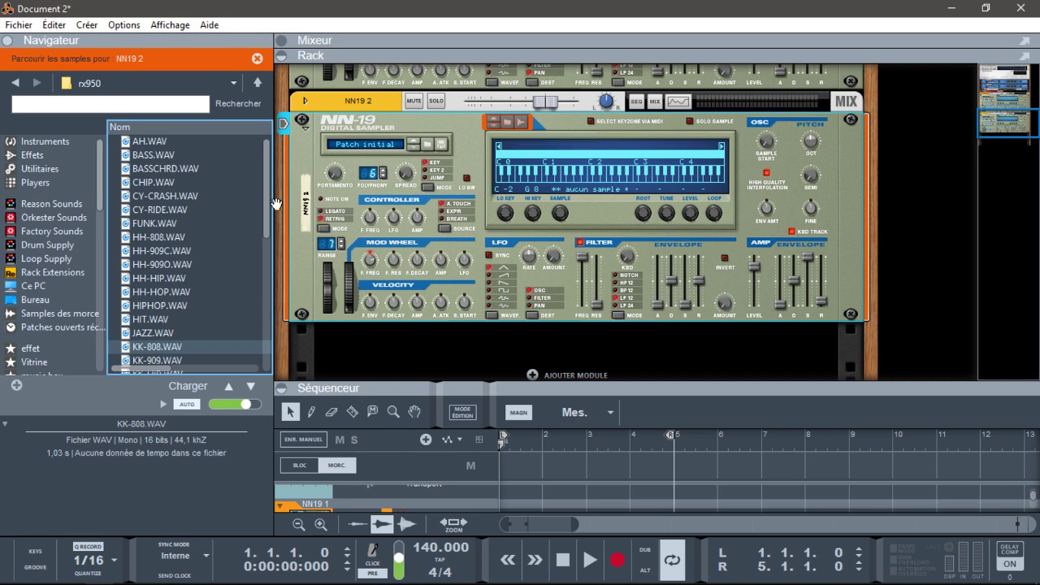
drag(268, 205, 282, 243)
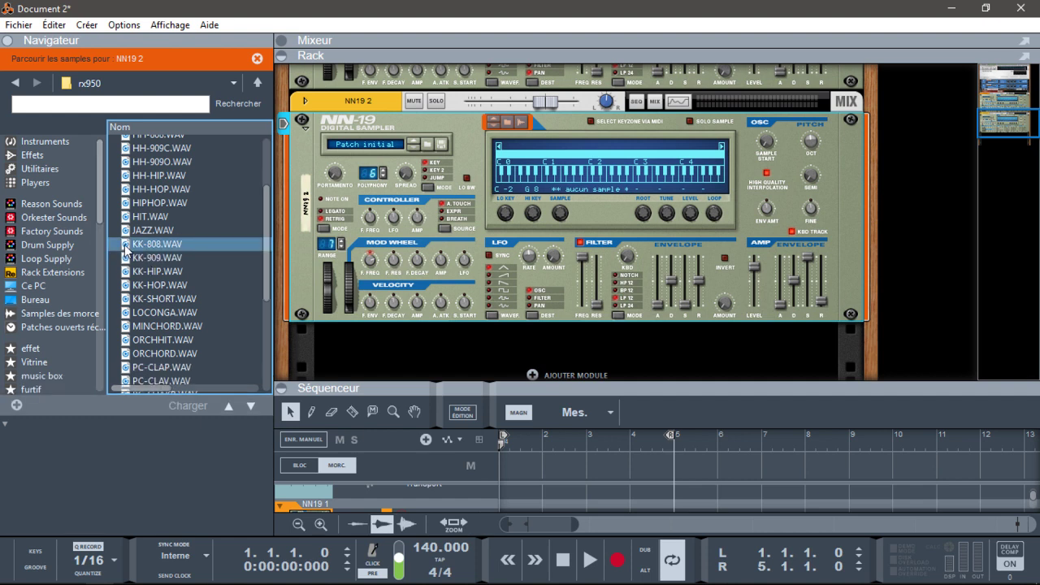
Load the five kick samples KK-808, KK-909, KK-HIP, KK-HOP and KK-SHORT together into the NN19 2 sampler.
click(128, 244)
shift+click(132, 258)
shift+click(138, 273)
shift+click(142, 299)
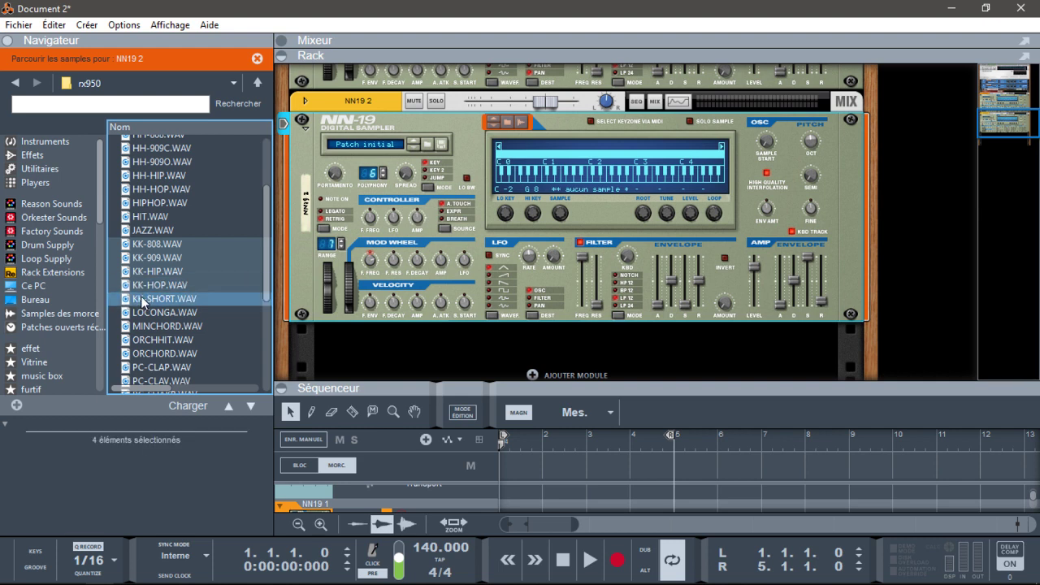
click(149, 247)
drag(149, 250, 602, 163)
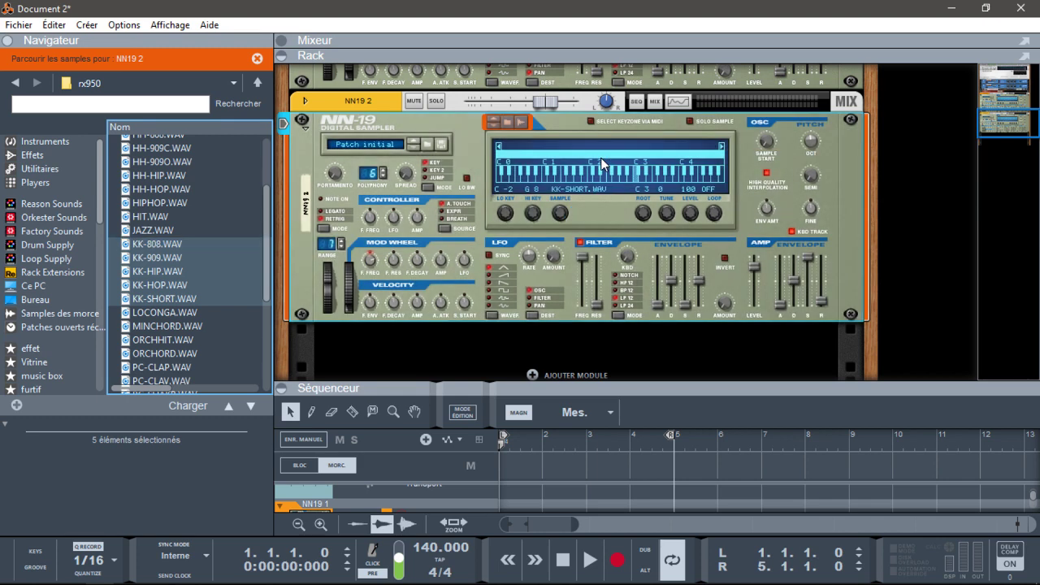
Map the kick samples automatically across NN19 2's keyboard and audition the key zones around C3.
click(722, 147)
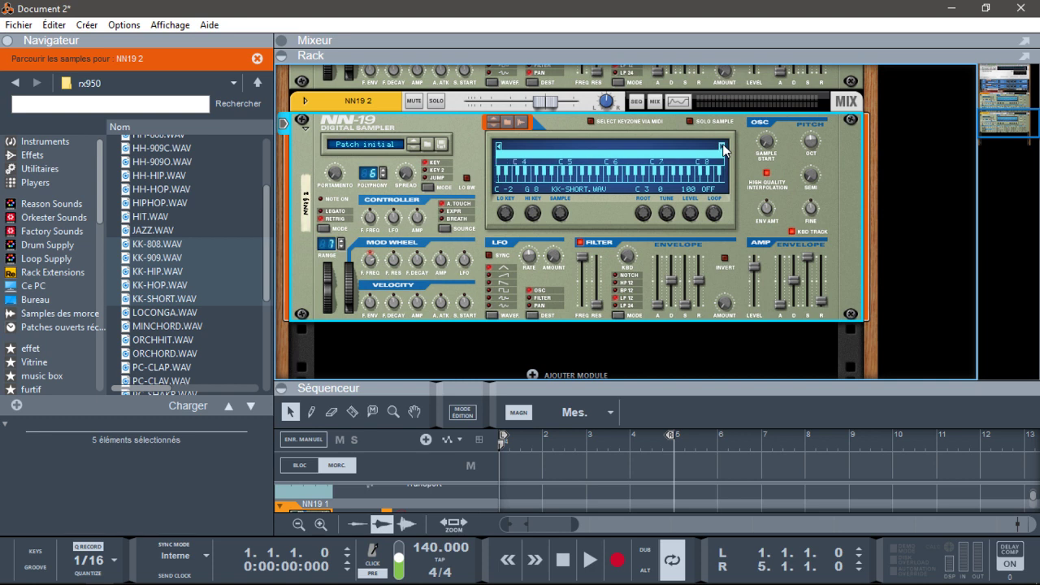
click(498, 146)
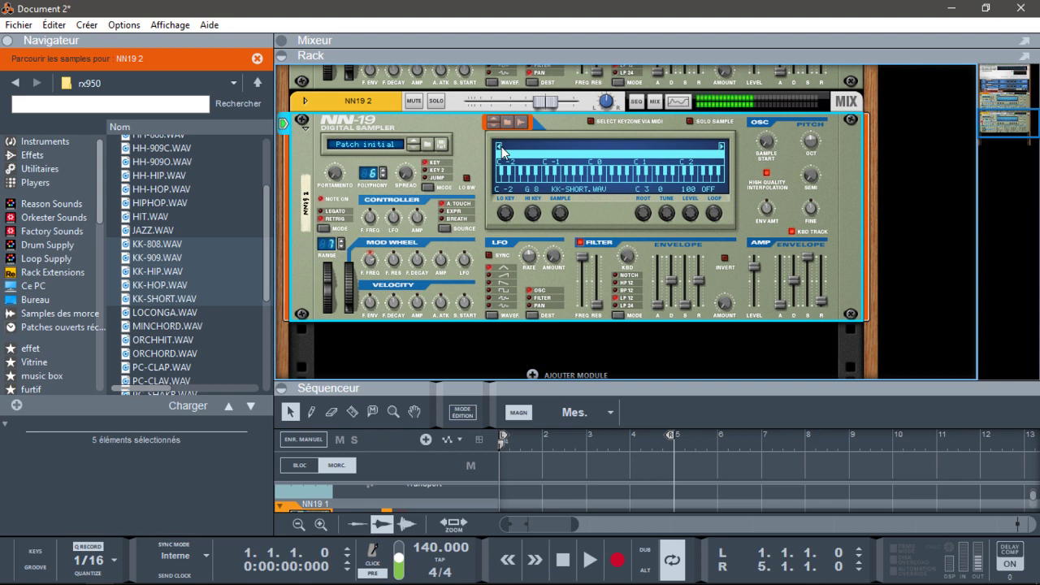
right_click(602, 151)
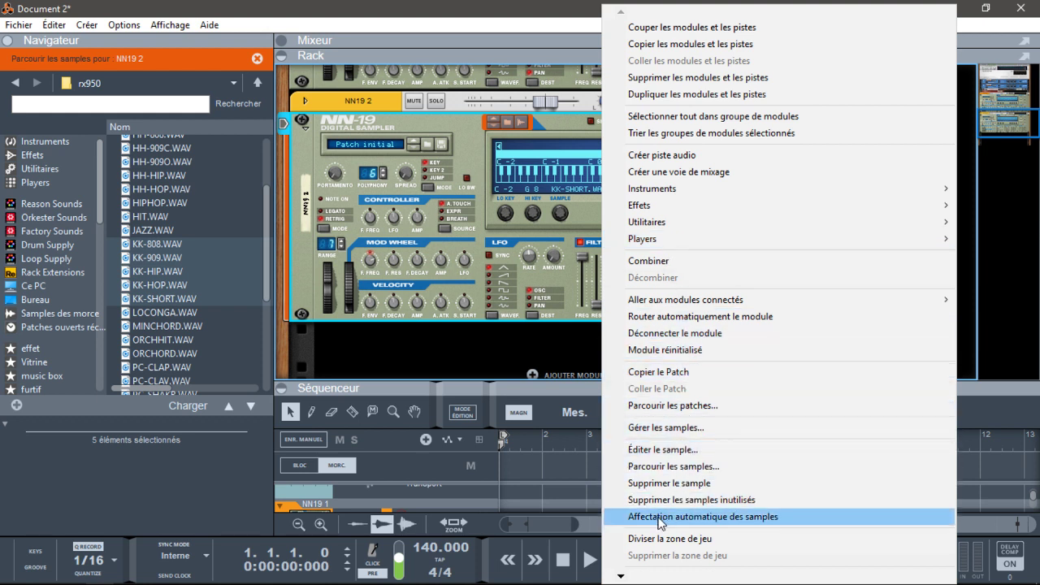
click(711, 518)
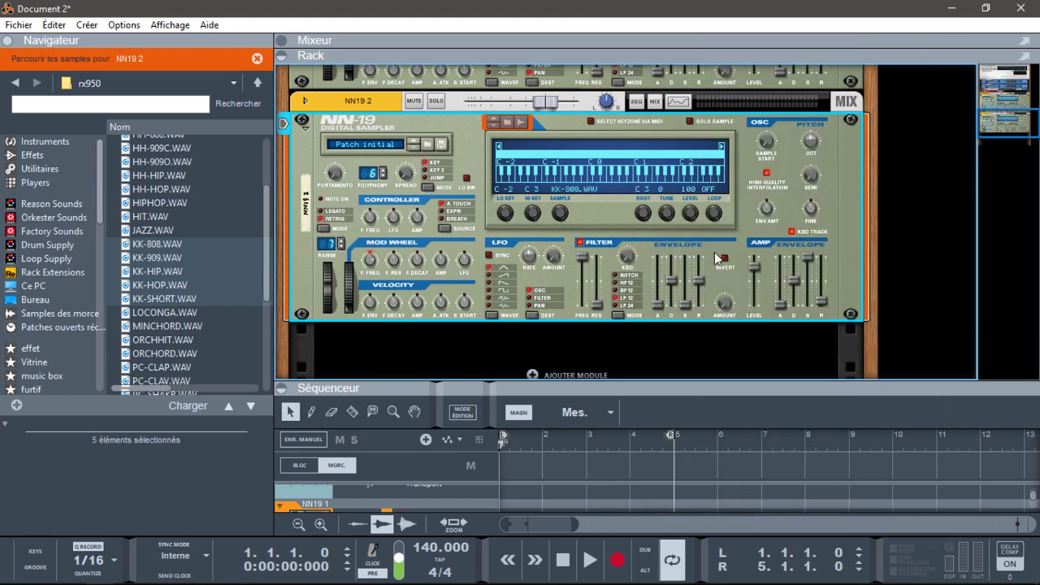
click(722, 148)
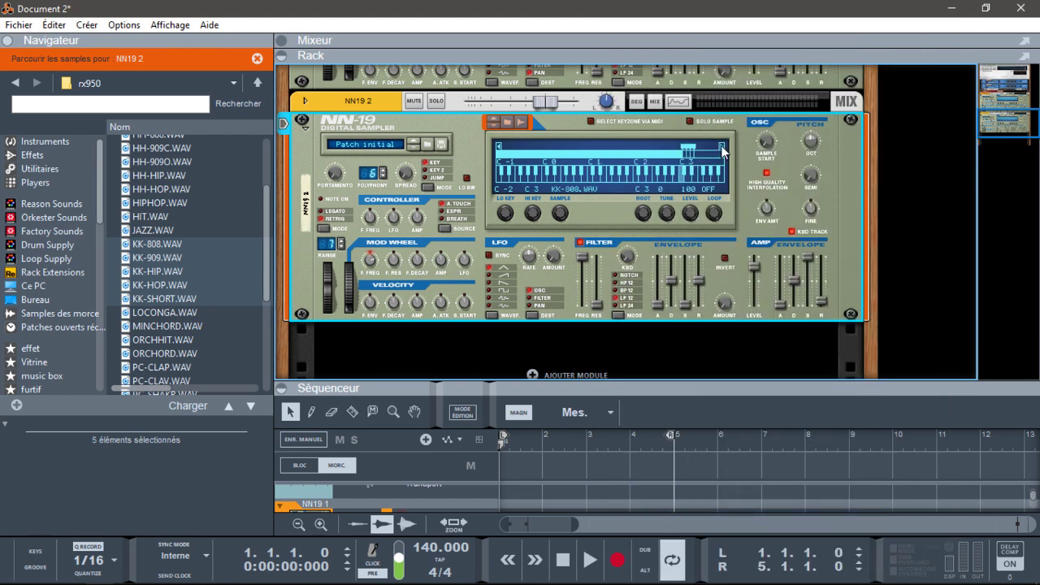
click(691, 182)
click(697, 185)
Set NN19 2's filter to LP 24, lower its frequency to slightly above the middle and raise its resonance slightly.
mouse_move(1005, 122)
mouse_down()
mouse_move(1006, 113)
mouse_move(1007, 124)
mouse_up()
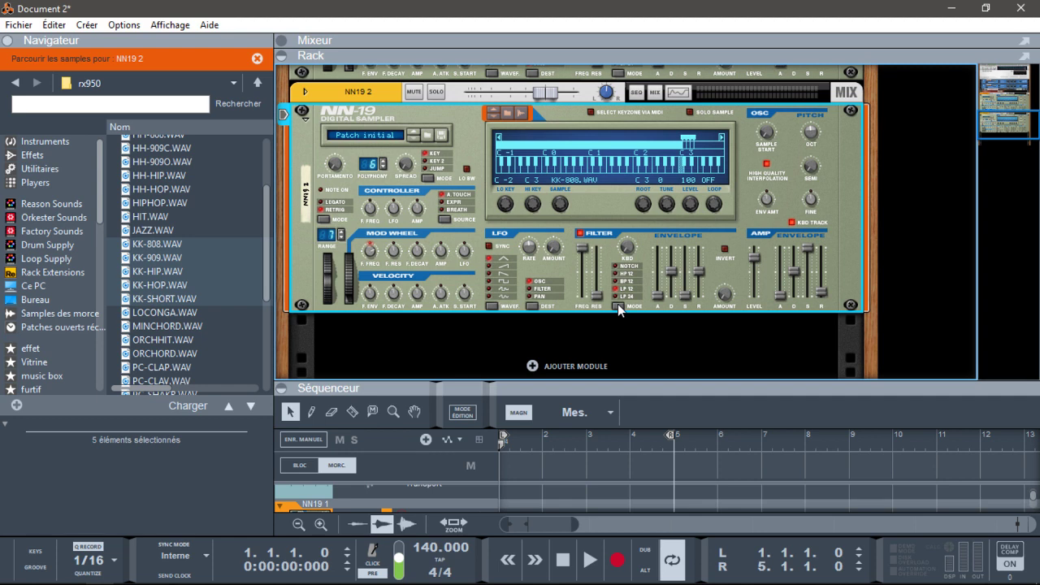
drag(582, 251, 594, 285)
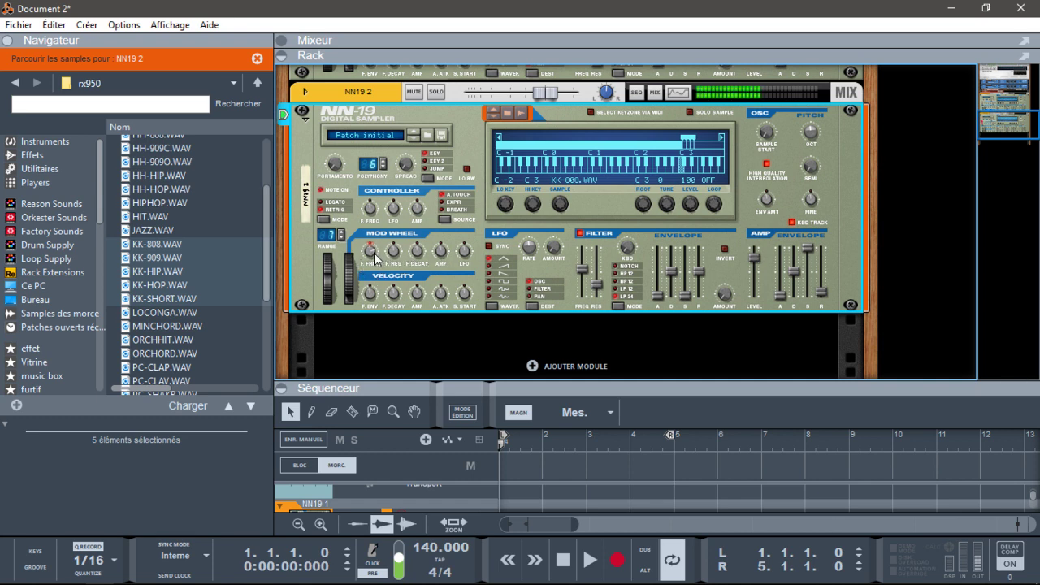
mouse_move(375, 258)
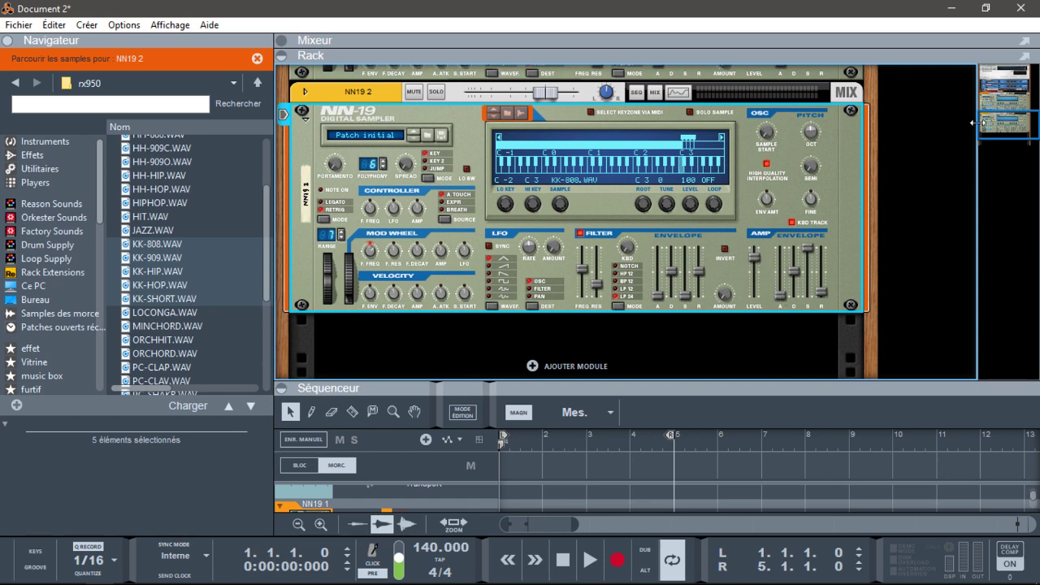
Add another NN-19 digital sampler to the rack below NN19 2.
click(1003, 122)
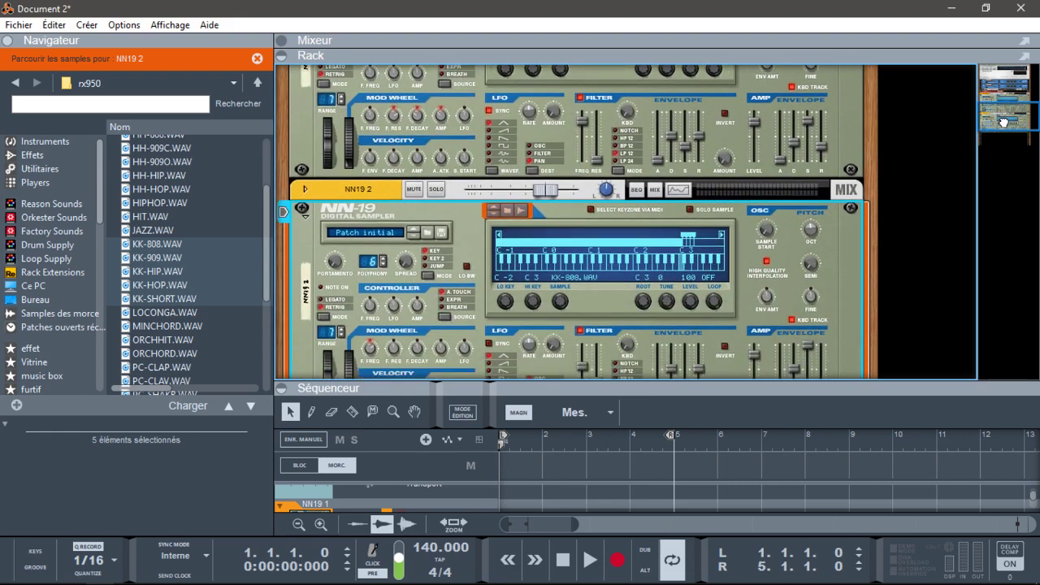
drag(1003, 122, 1003, 134)
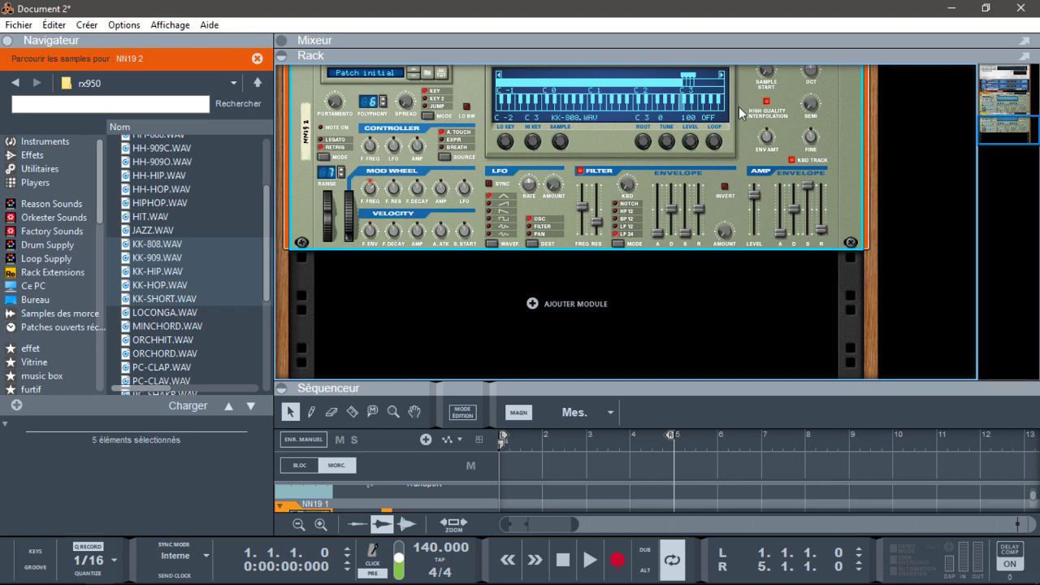
scroll(1020, 124, up, 3)
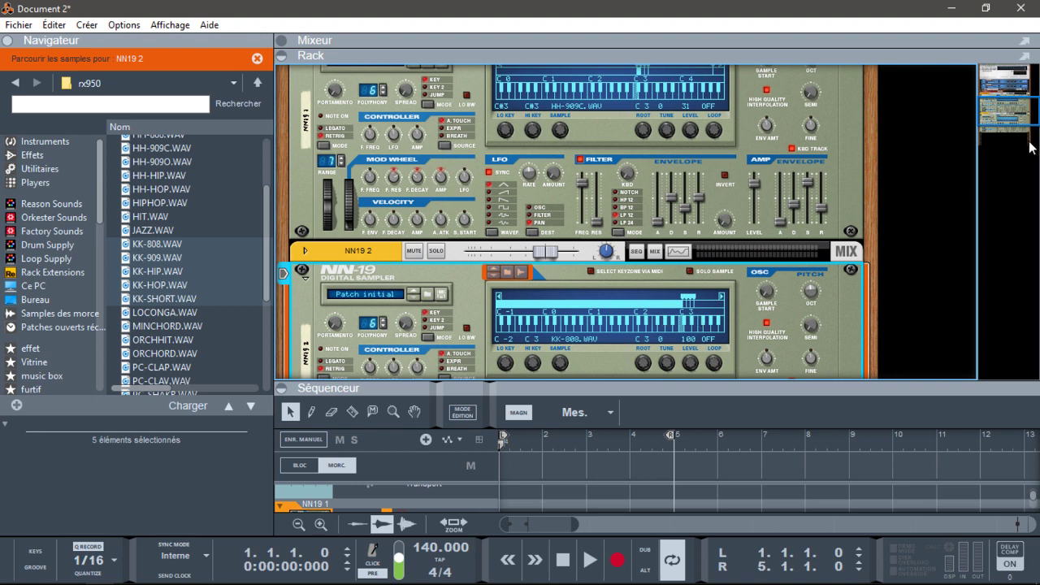
scroll(995, 116, down, 3)
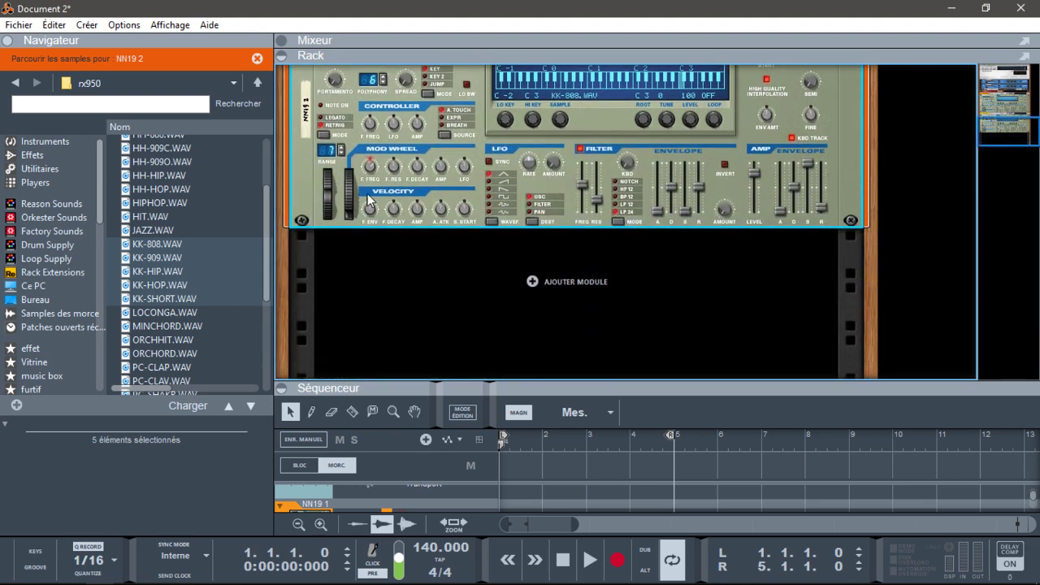
click(40, 139)
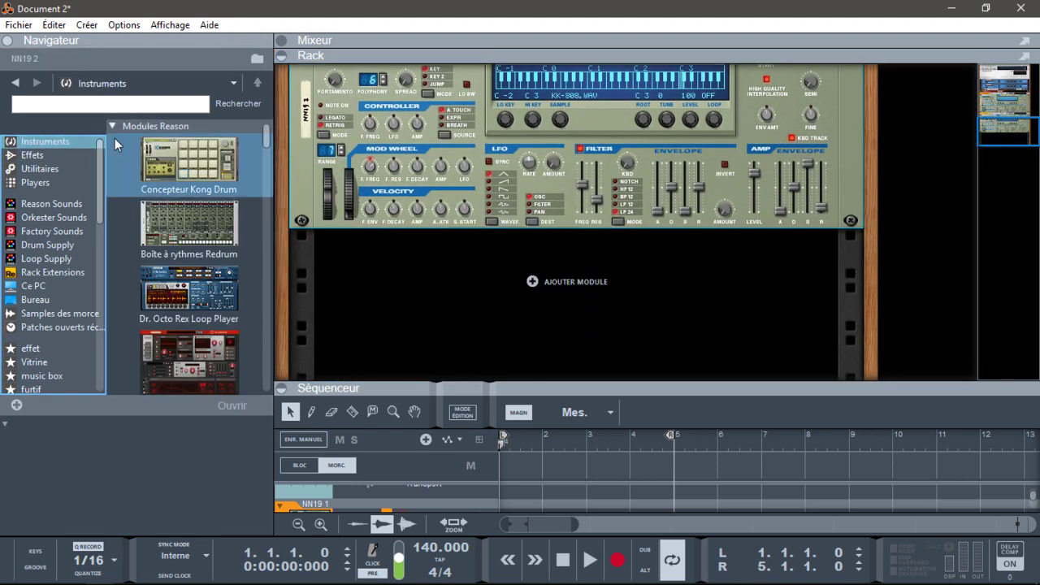
click(531, 281)
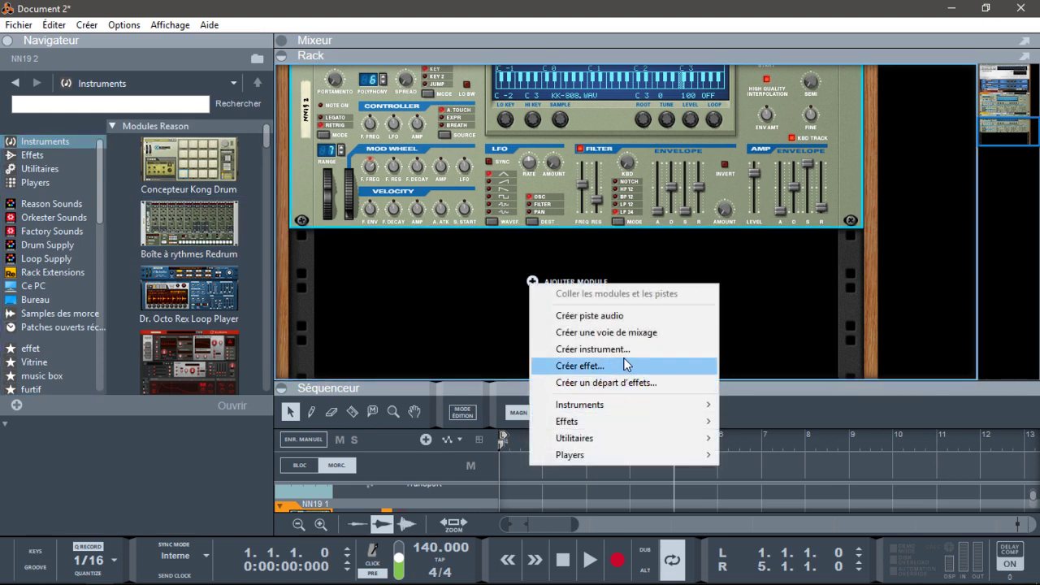
mouse_move(634, 415)
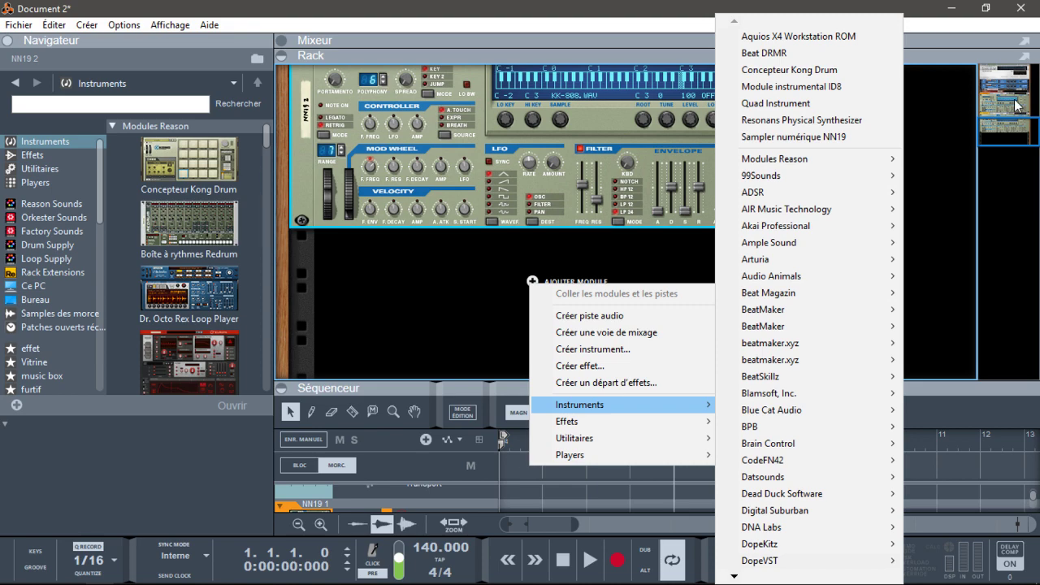
click(832, 141)
Load the six rx950 snare samples from SN-808 through SN-LYNN into the new sampler and map them automatically across its keyboard.
click(507, 186)
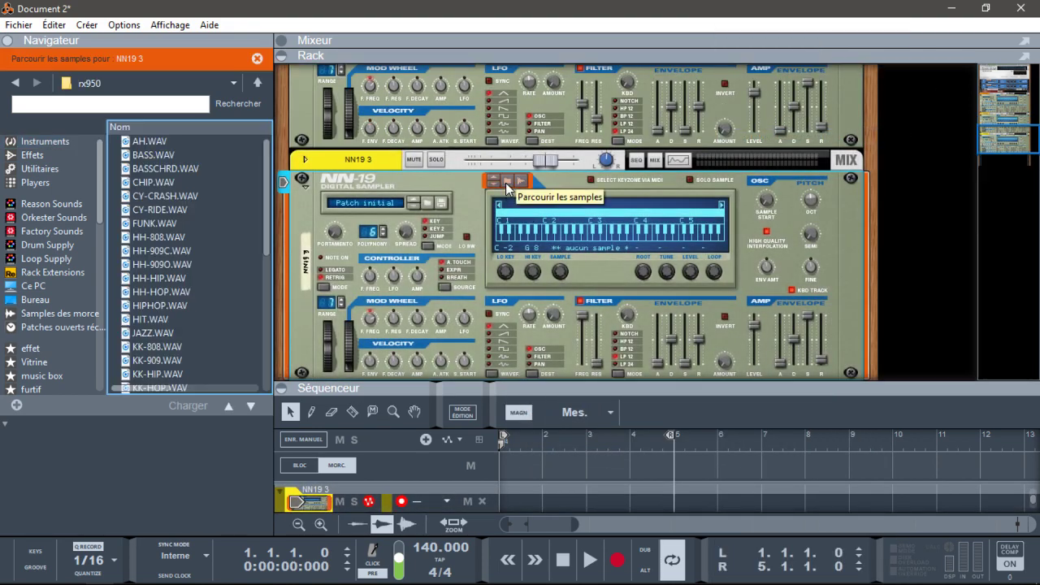
drag(262, 209, 279, 347)
click(154, 280)
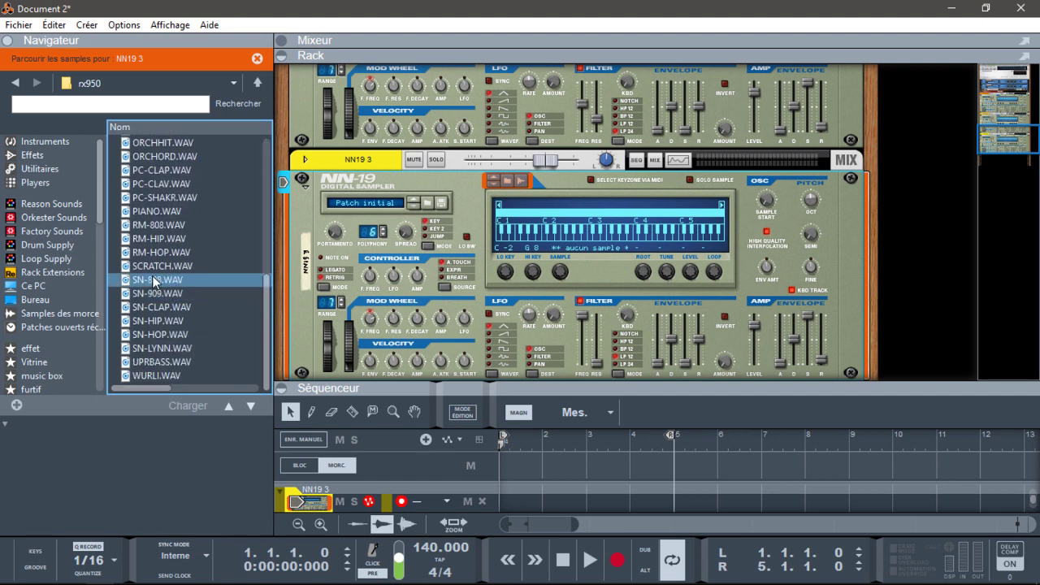
click(153, 281)
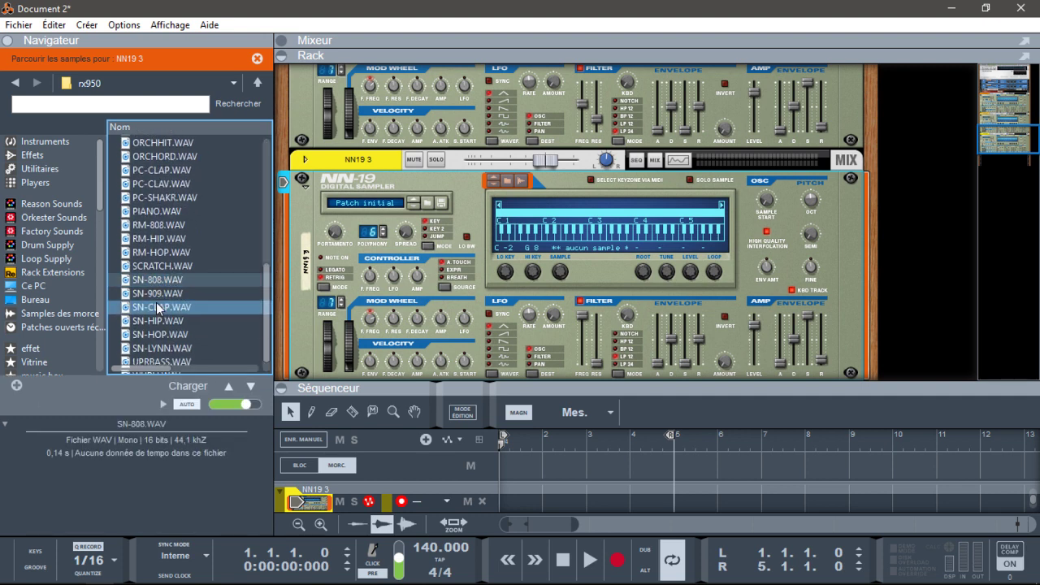
shift+click(149, 295)
shift+click(163, 313)
shift+click(156, 321)
shift+click(160, 335)
shift+click(161, 348)
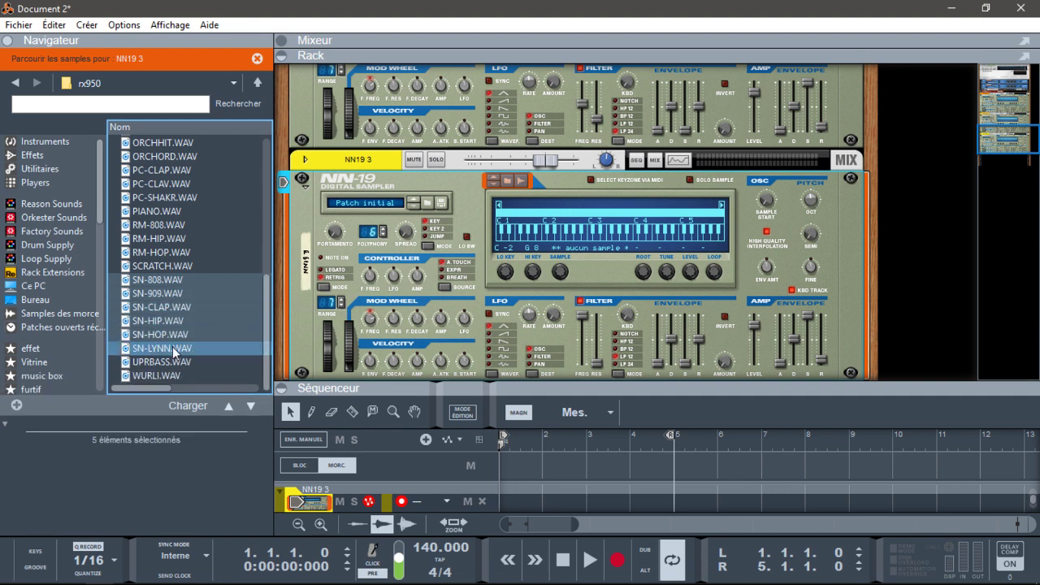
drag(150, 283, 566, 223)
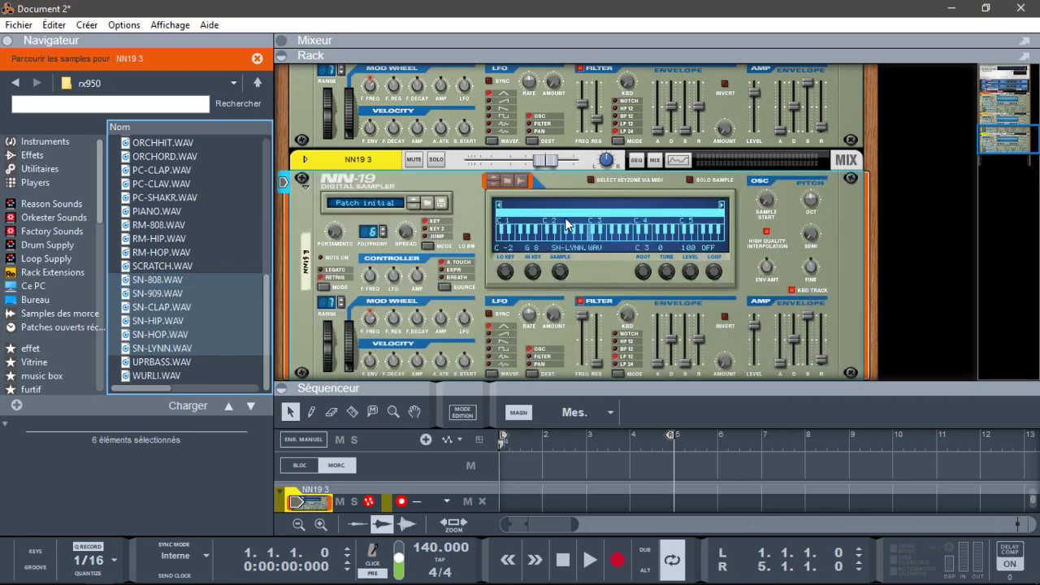
right_click(588, 207)
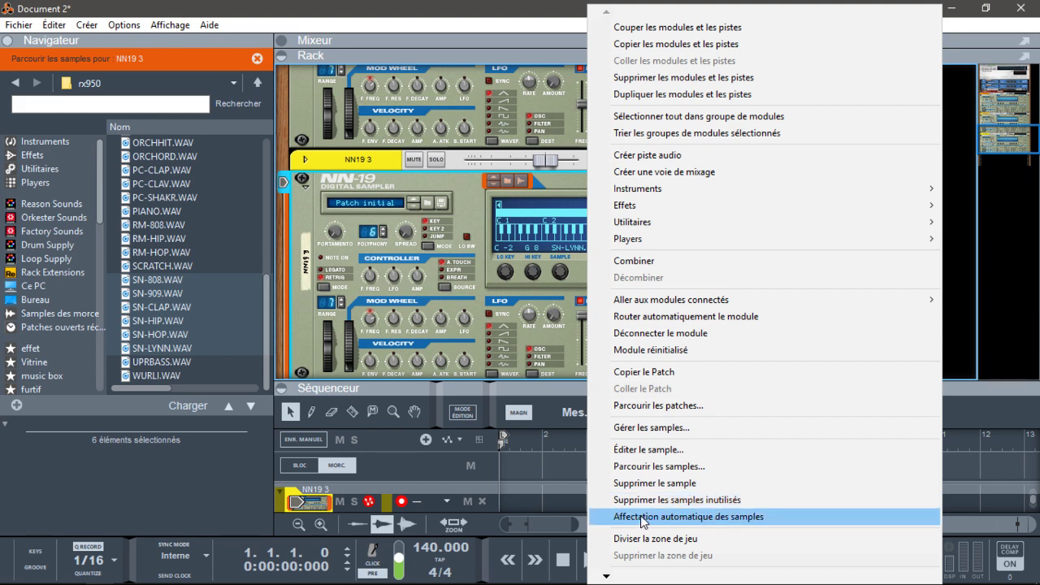
click(696, 517)
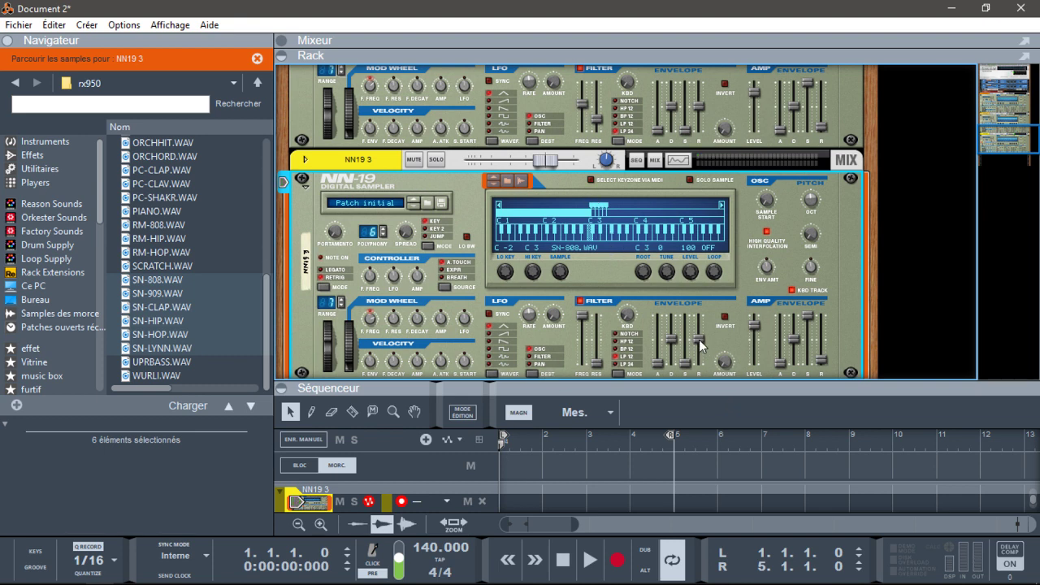
Enlarge the sequencer area and draw a four-bar clip from bar 1 to bar 5 on the NN19 1 track.
drag(985, 148, 985, 105)
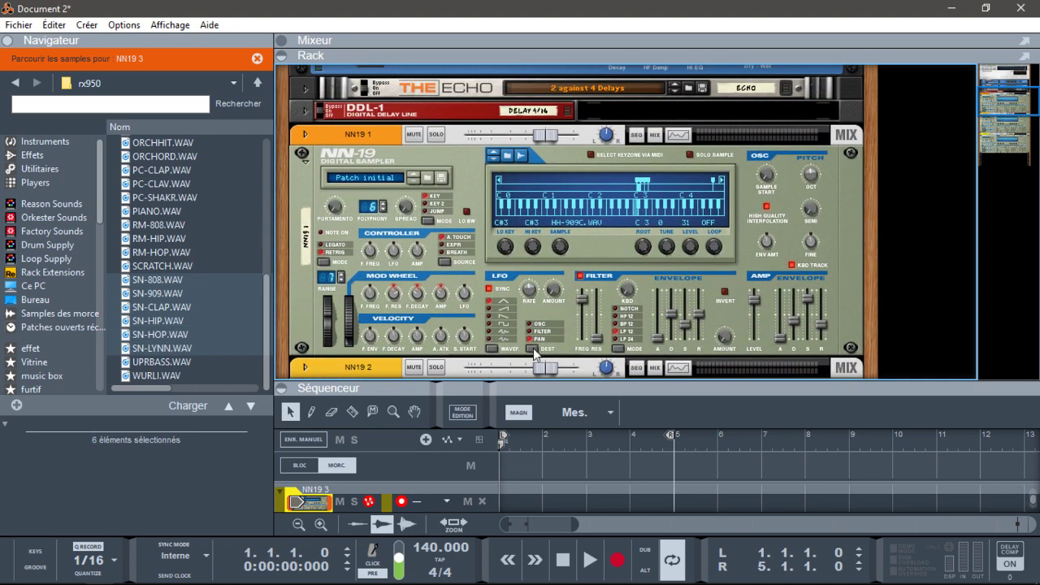
drag(480, 387, 487, 244)
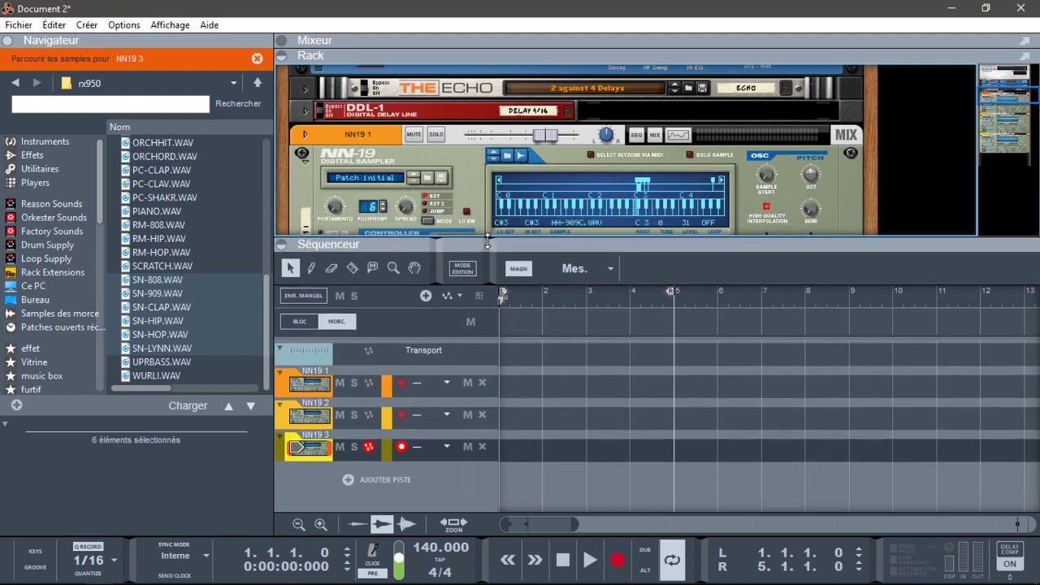
drag(508, 386, 654, 393)
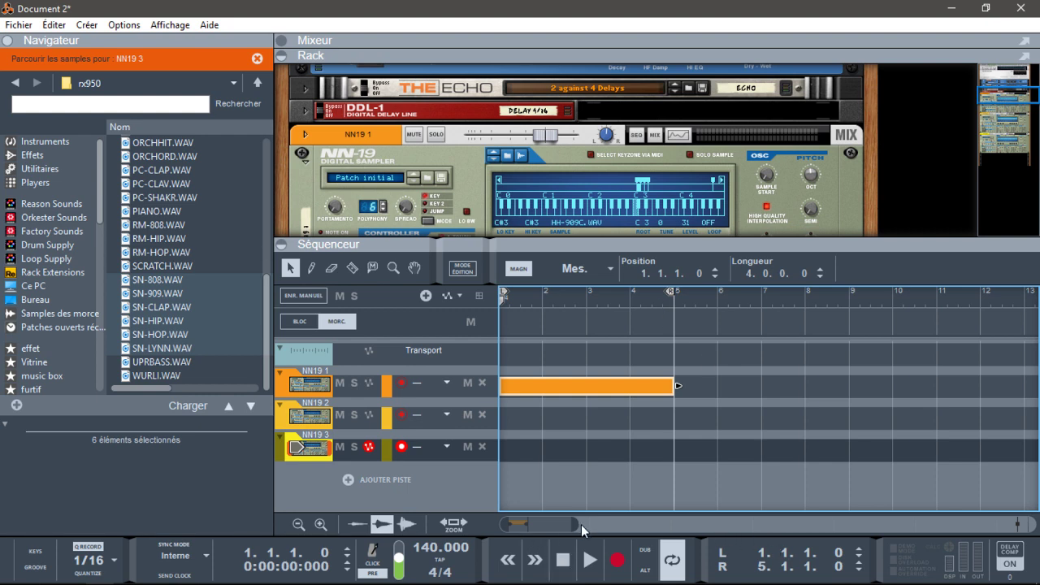
Collapse the browser and open the NN19 1 clip in the note editor.
drag(574, 524, 542, 524)
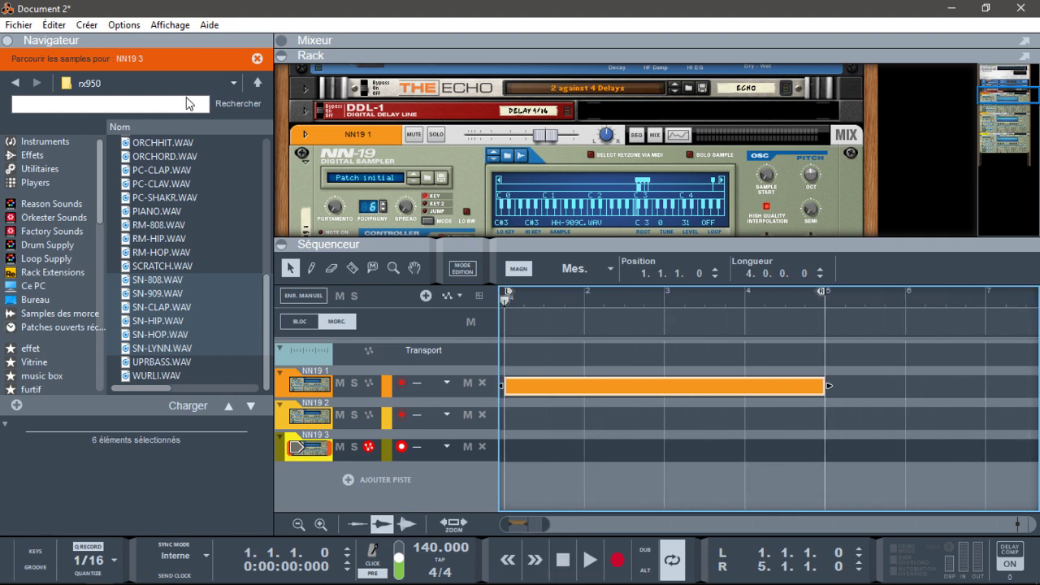
click(7, 40)
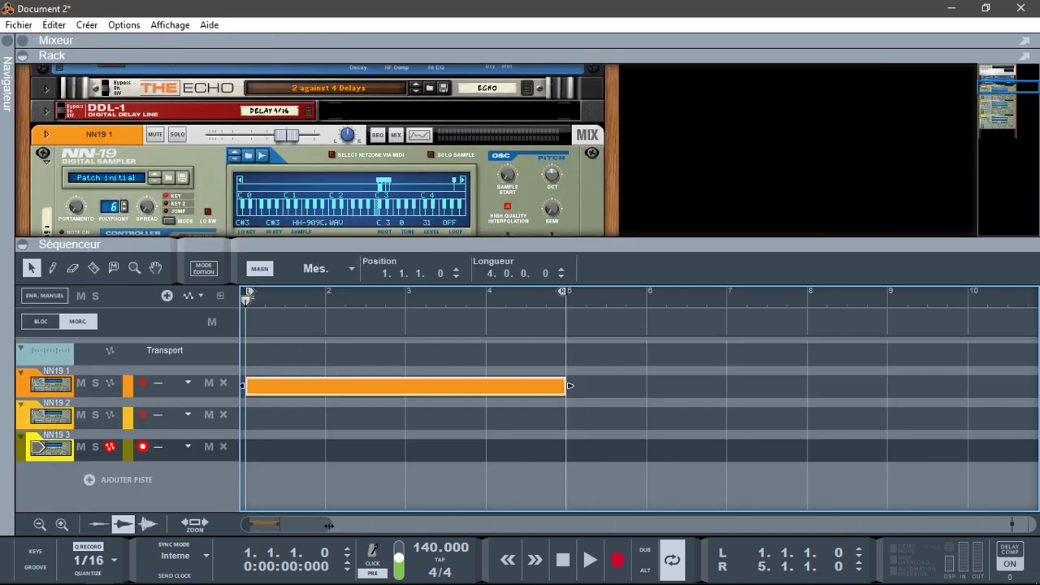
drag(322, 524, 300, 522)
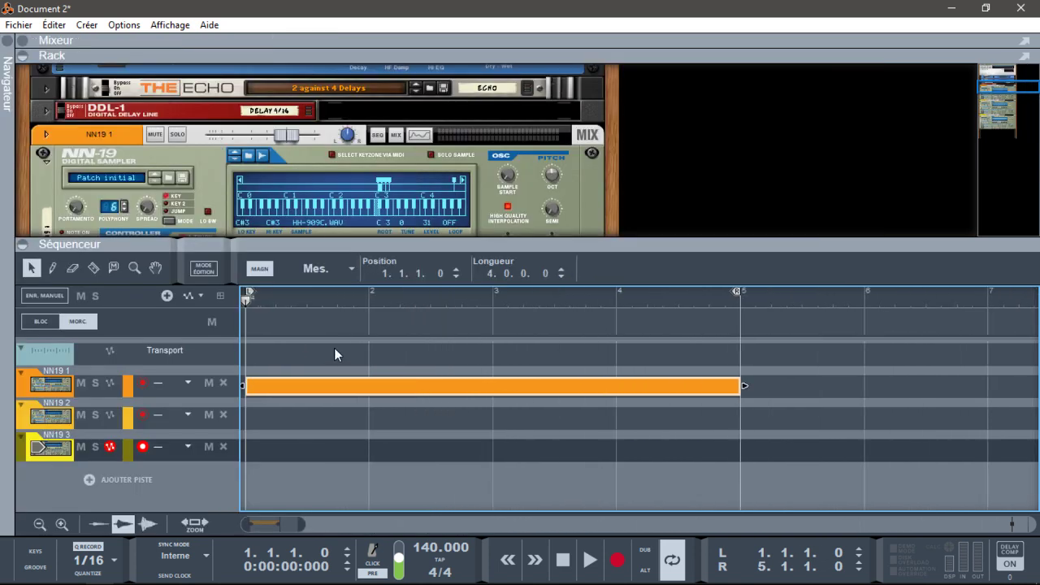
double_click(290, 390)
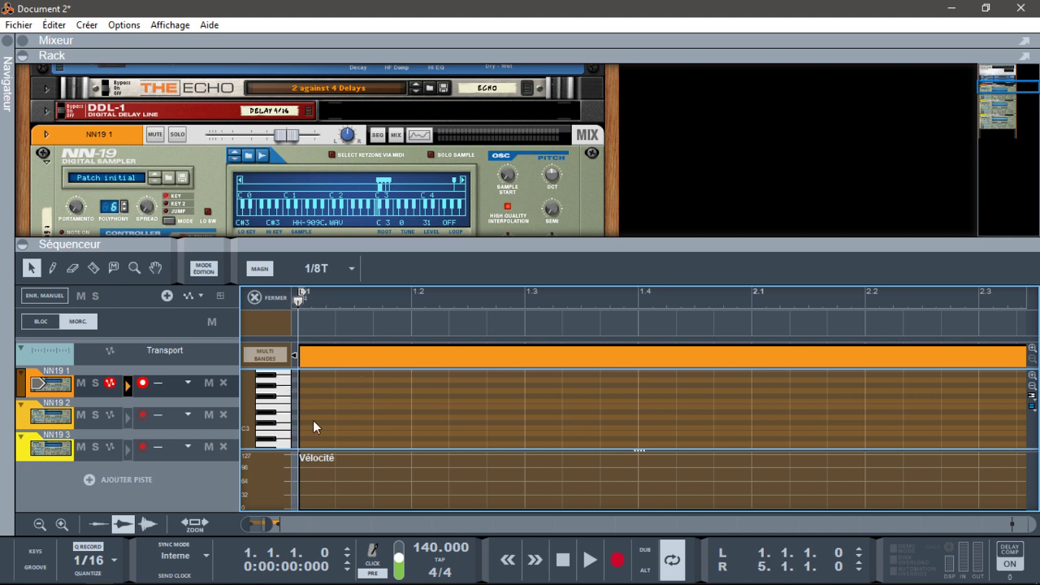
Audition the hi-hat samples on the note editor's keys around C3.
click(286, 425)
click(287, 427)
click(289, 430)
click(288, 430)
Set the snap to 1/16 and add B2 sixteenth notes on every eighth from 1.1.1 to 1.3.1.
click(321, 269)
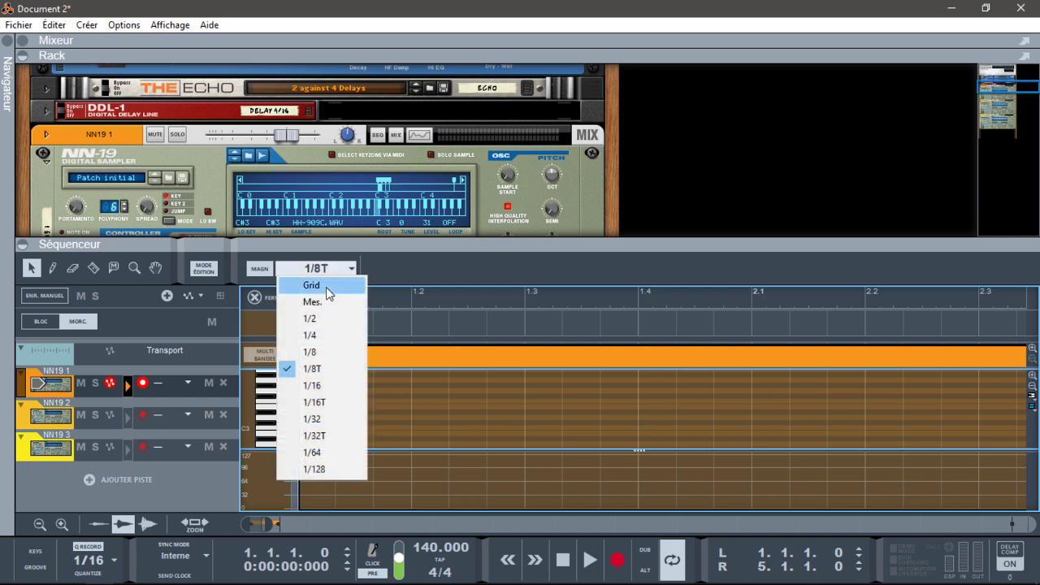
click(319, 387)
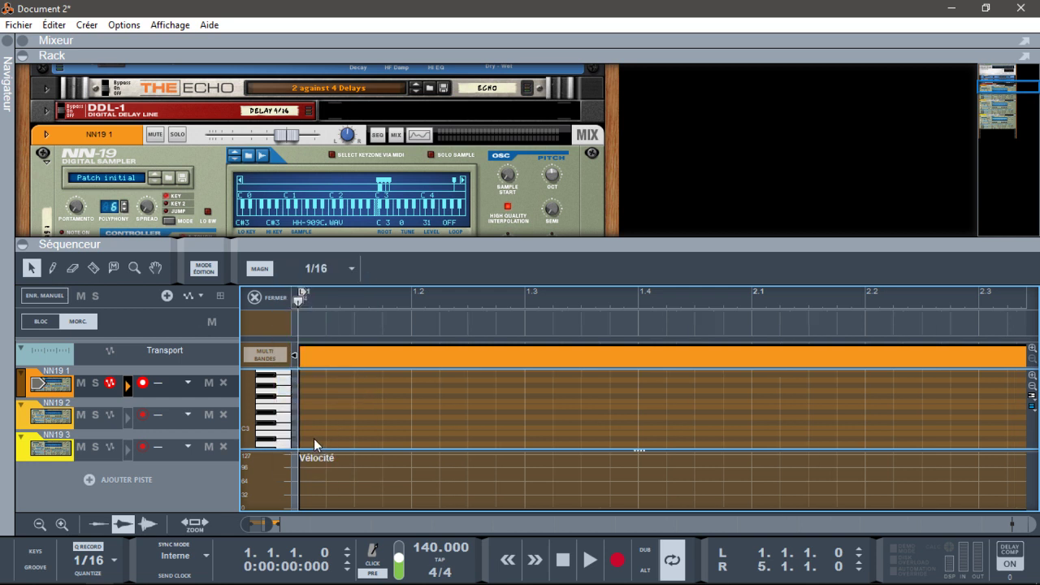
double_click(313, 435)
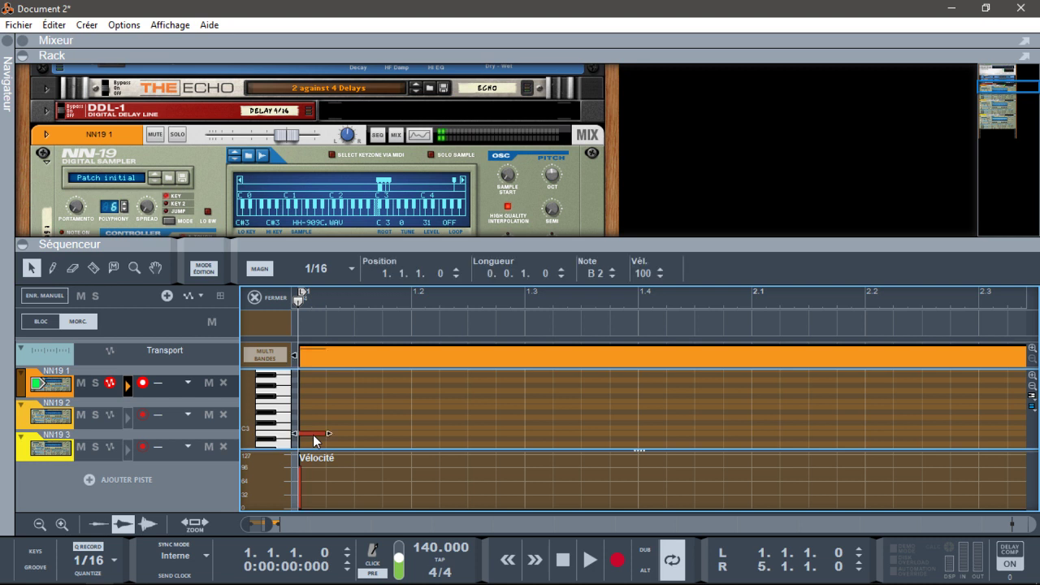
double_click(356, 431)
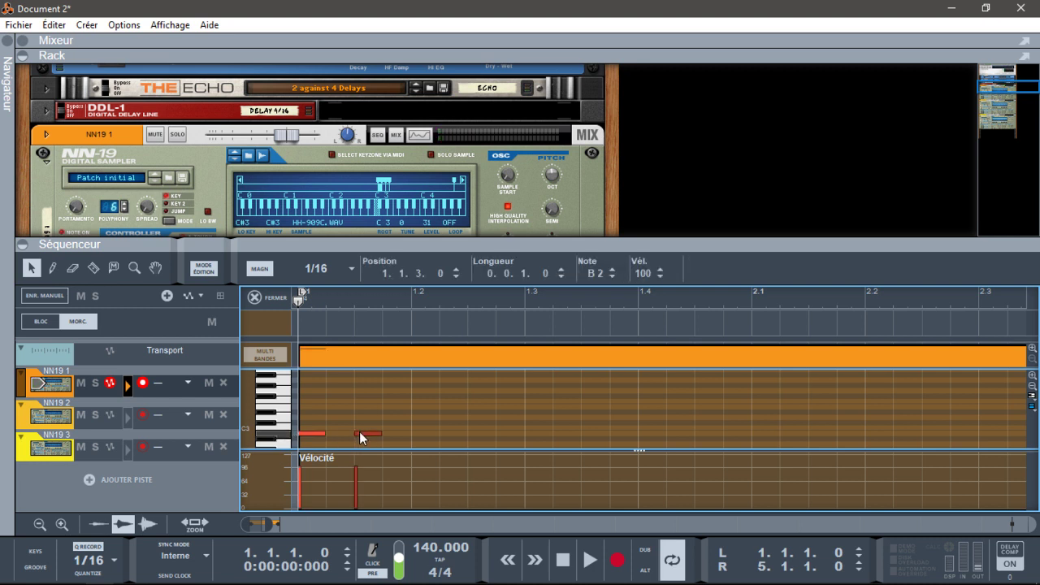
double_click(419, 433)
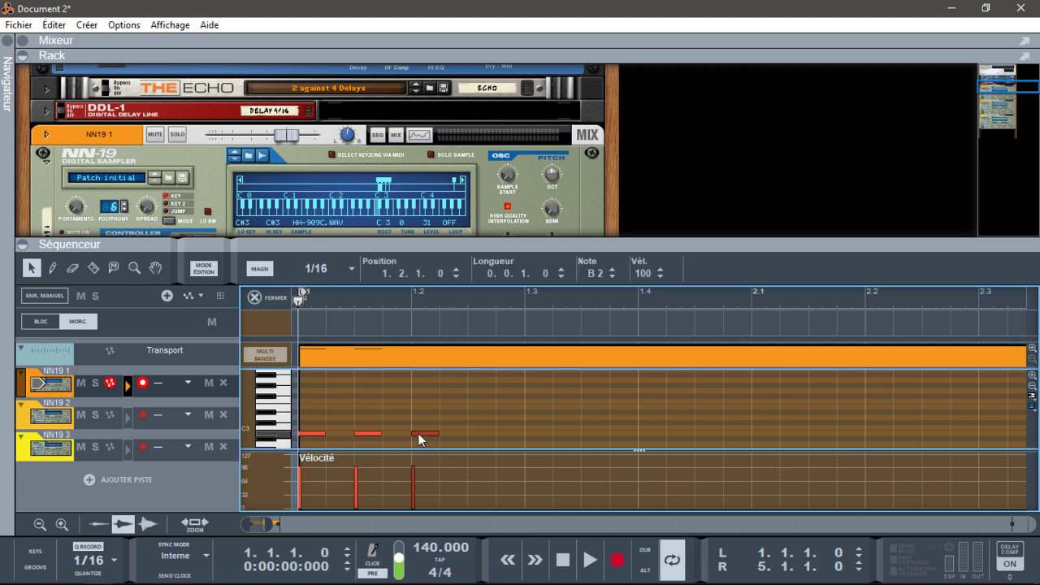
double_click(477, 433)
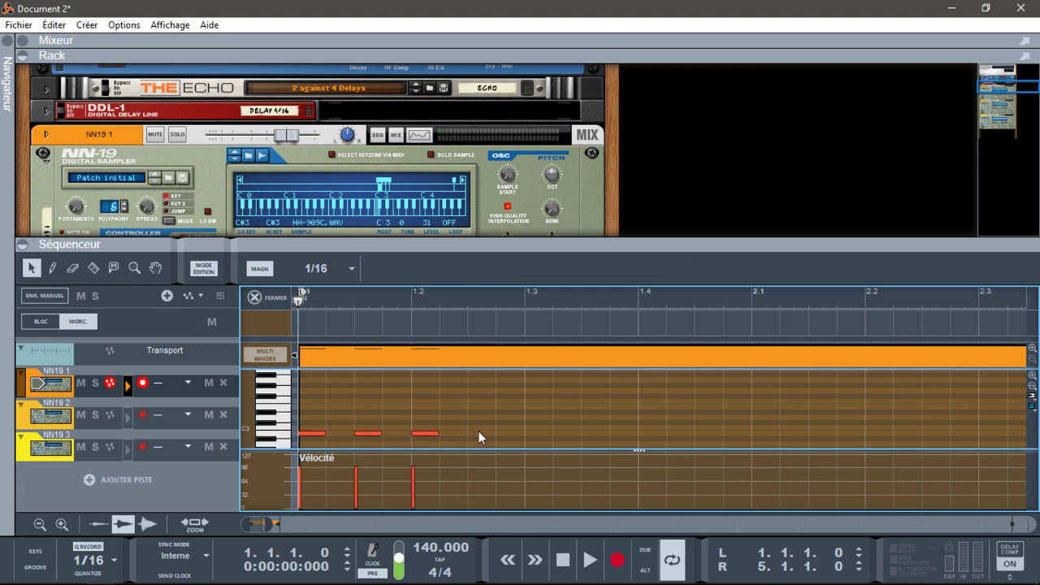
double_click(530, 433)
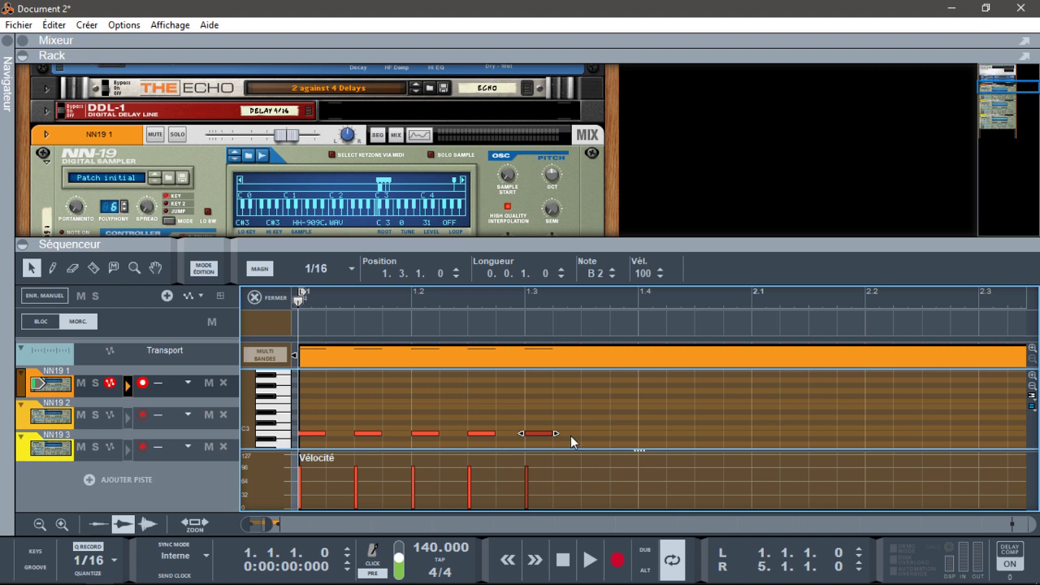
Complete beat 1.3 with consecutive B2 sixteenth notes at 1.3.2, 1.3.3 and 1.3.4.
double_click(568, 433)
click(588, 434)
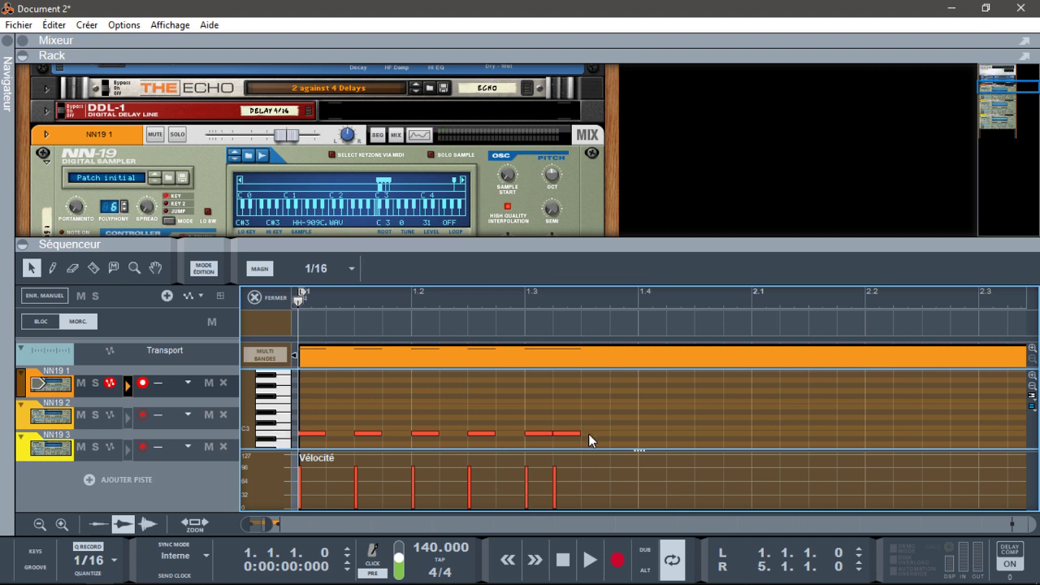
double_click(588, 434)
double_click(621, 434)
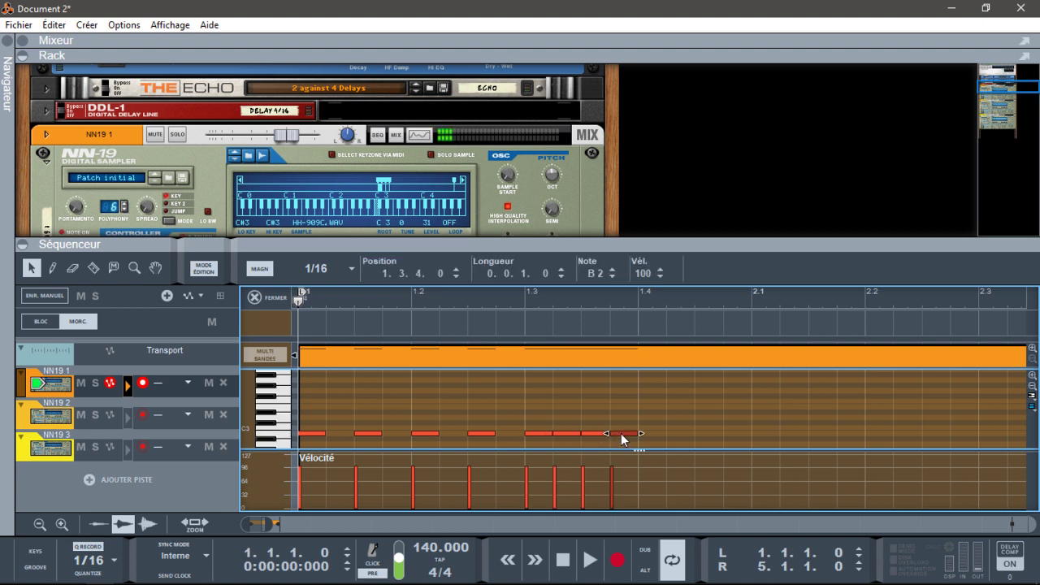
Set the snap to 1/8T and fill beat 1.4 with three B2 triplet notes.
click(320, 268)
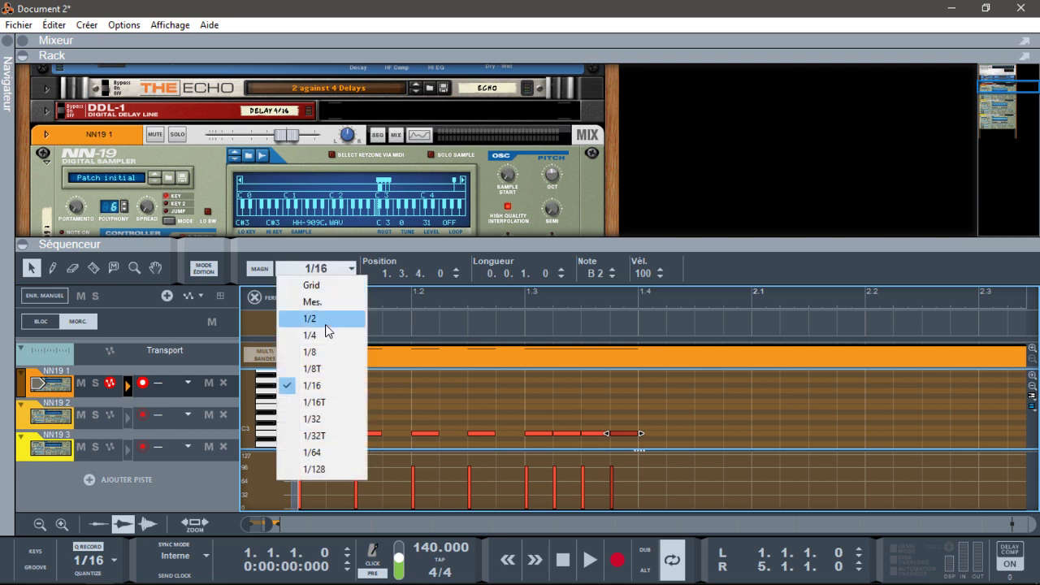
click(331, 368)
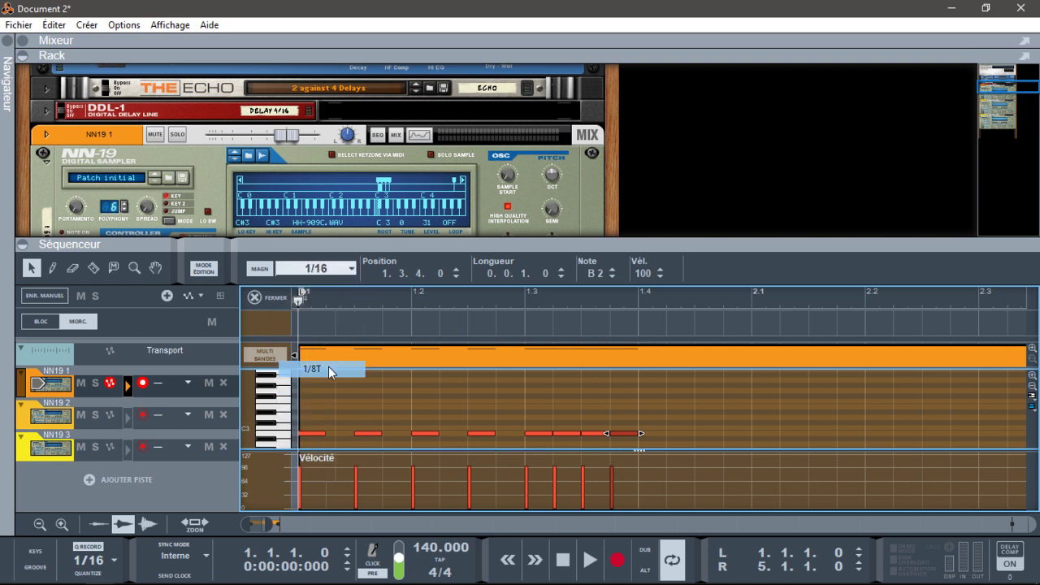
click(660, 440)
double_click(659, 439)
double_click(700, 440)
double_click(732, 437)
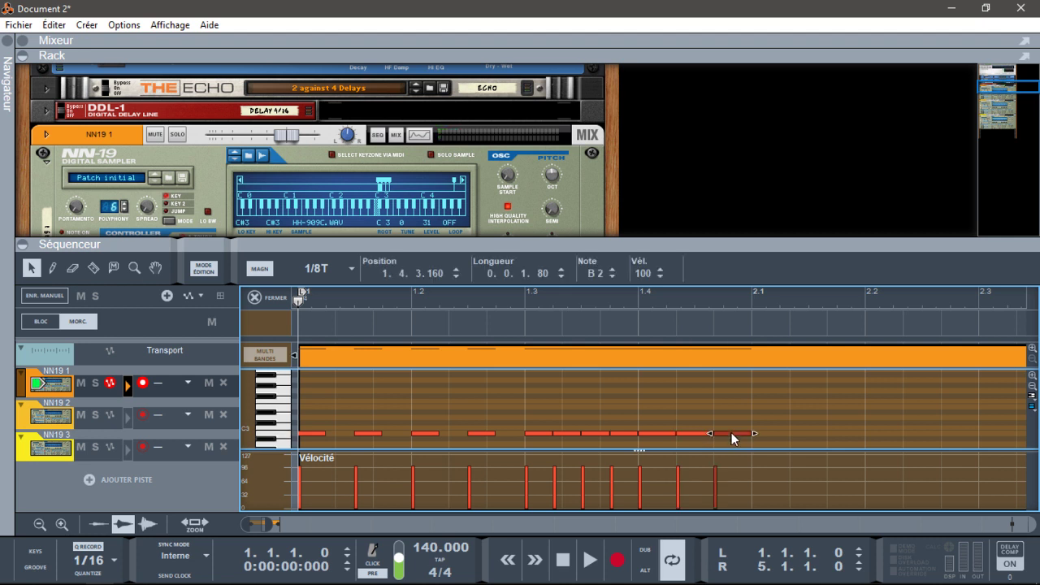
Delete the three triplet notes on beat 1.4.
drag(278, 524, 289, 525)
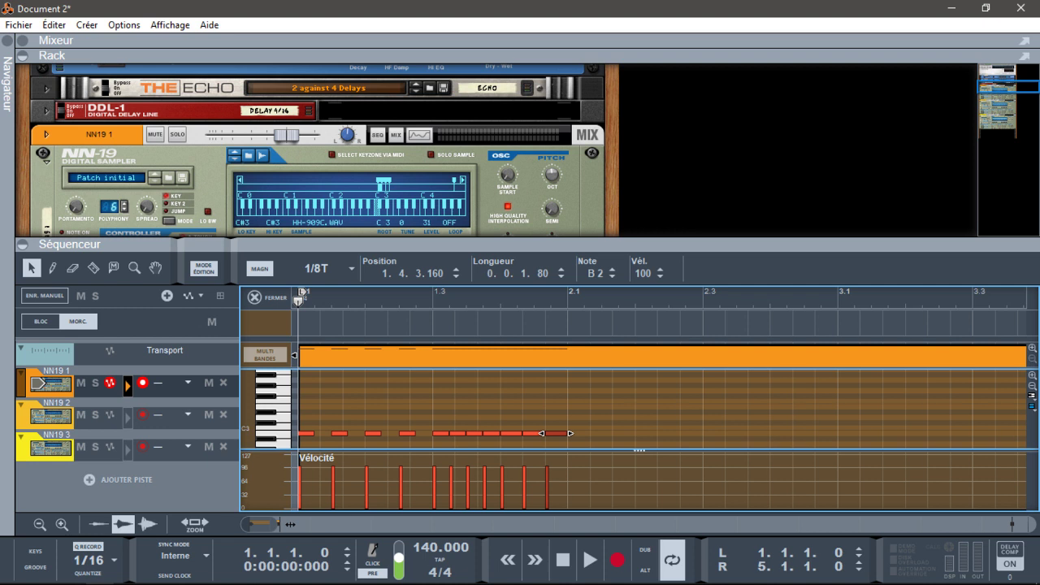
click(510, 445)
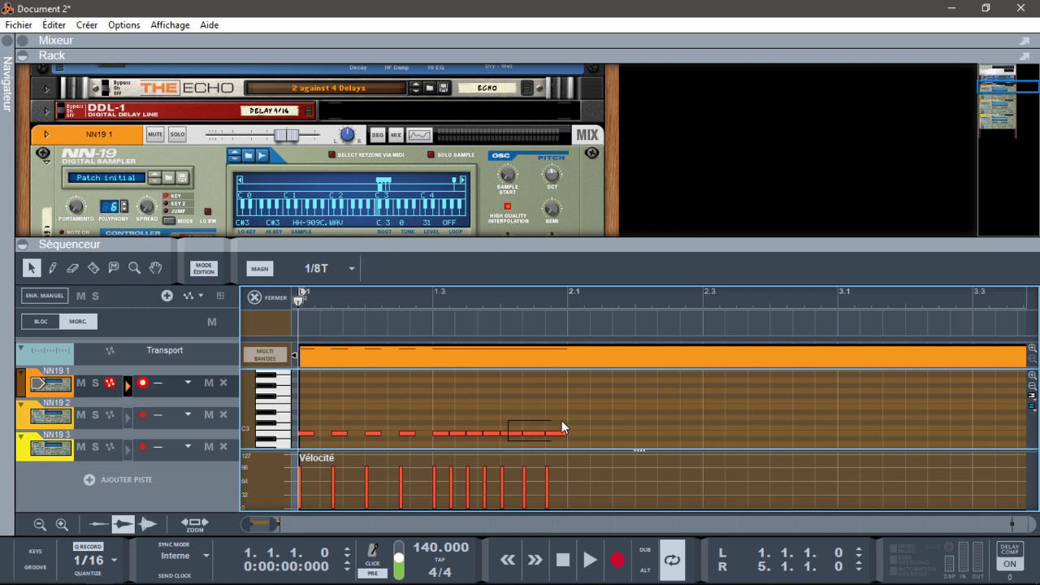
drag(561, 420, 563, 420)
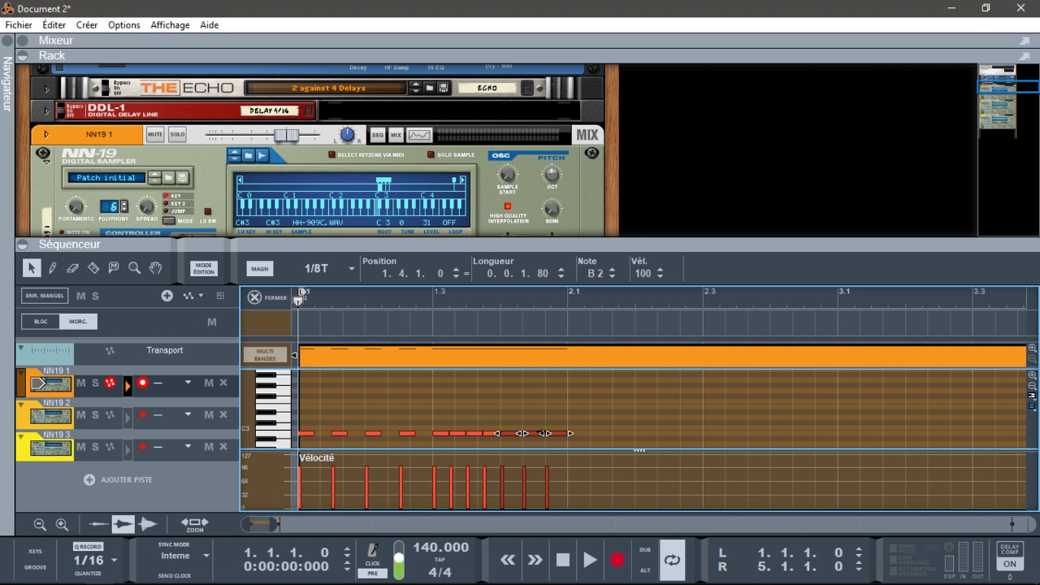
key(Delete)
Set the snap to 1/16 and fill beat 1.4 with four consecutive B2 sixteenth notes.
click(357, 271)
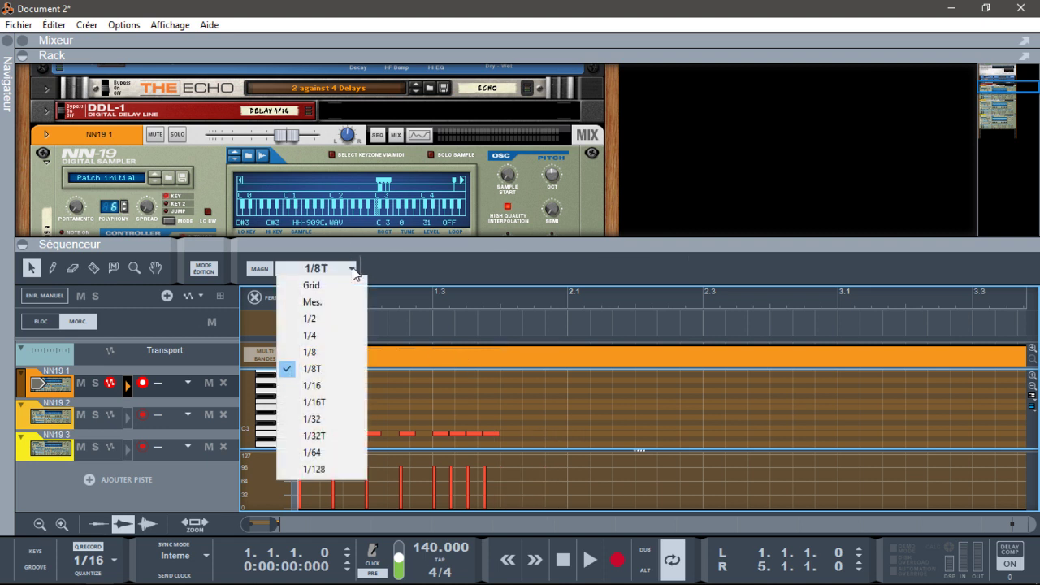
click(334, 387)
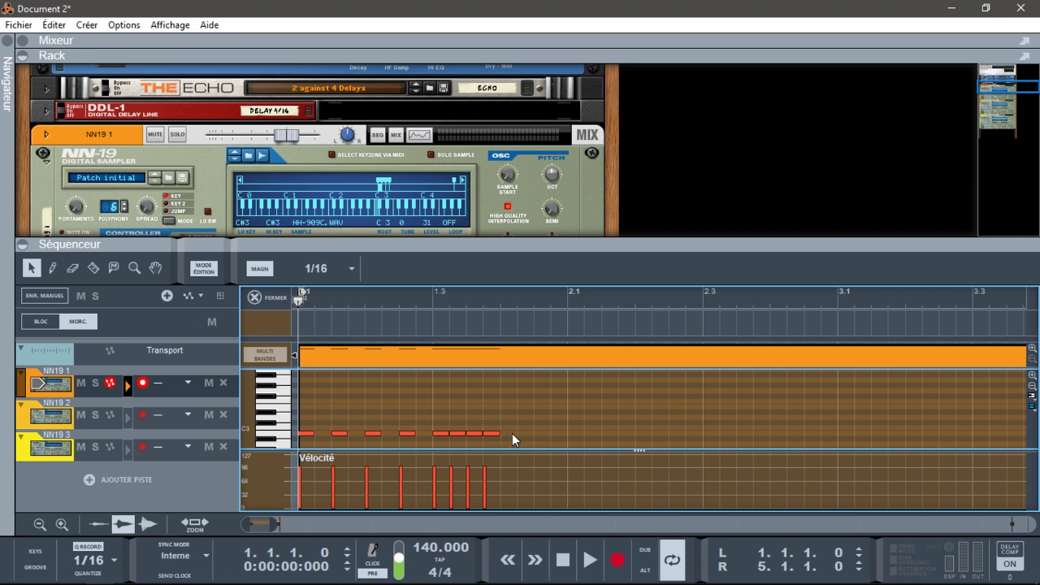
click(511, 433)
click(528, 433)
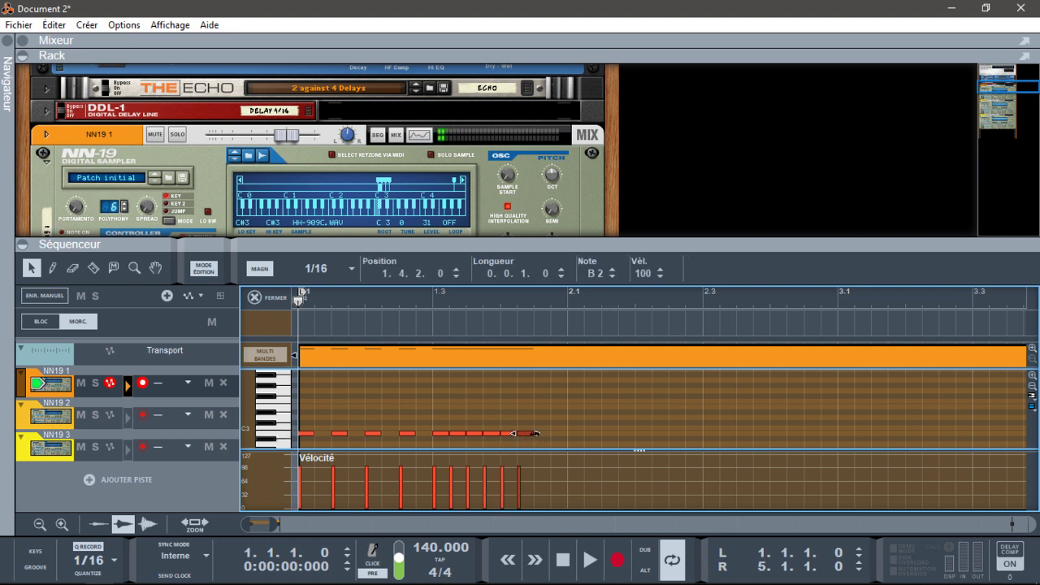
click(546, 434)
click(561, 434)
Set the snap to 1/8T and fill beats 2.1 and 2.2 with six consecutive B2 triplet notes.
click(316, 270)
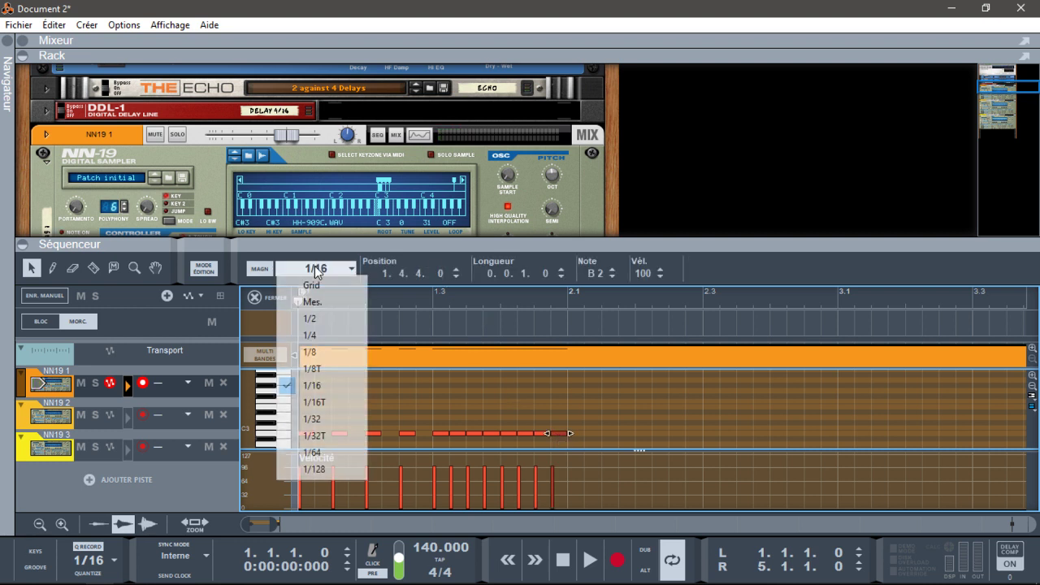
click(329, 369)
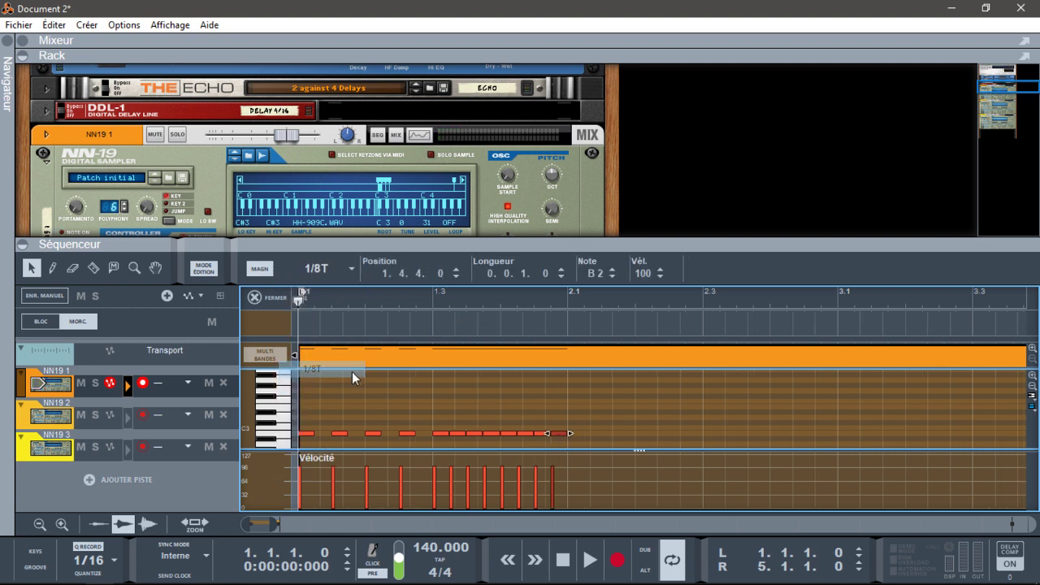
click(582, 435)
click(603, 434)
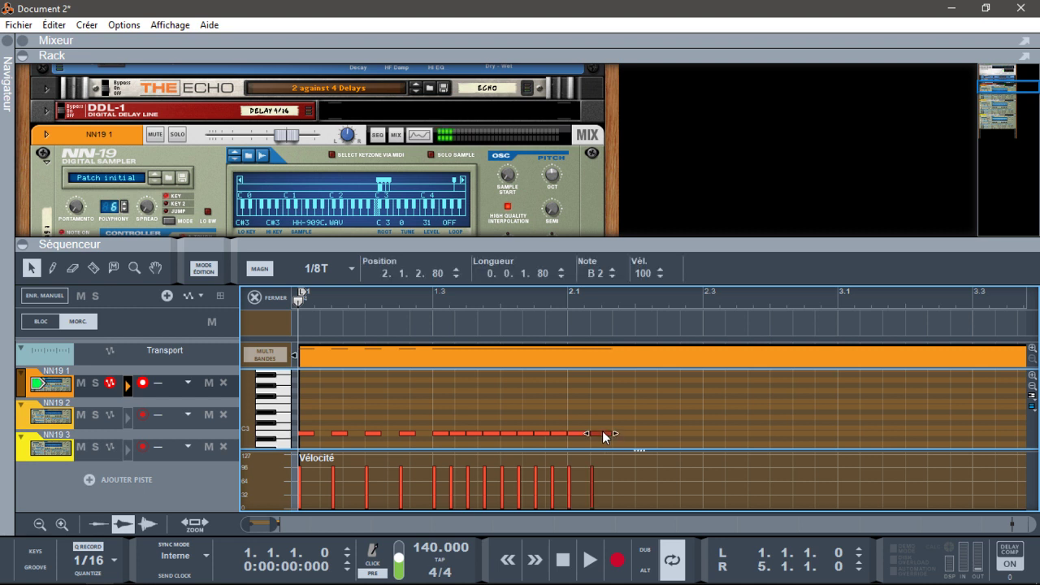
click(626, 435)
click(648, 434)
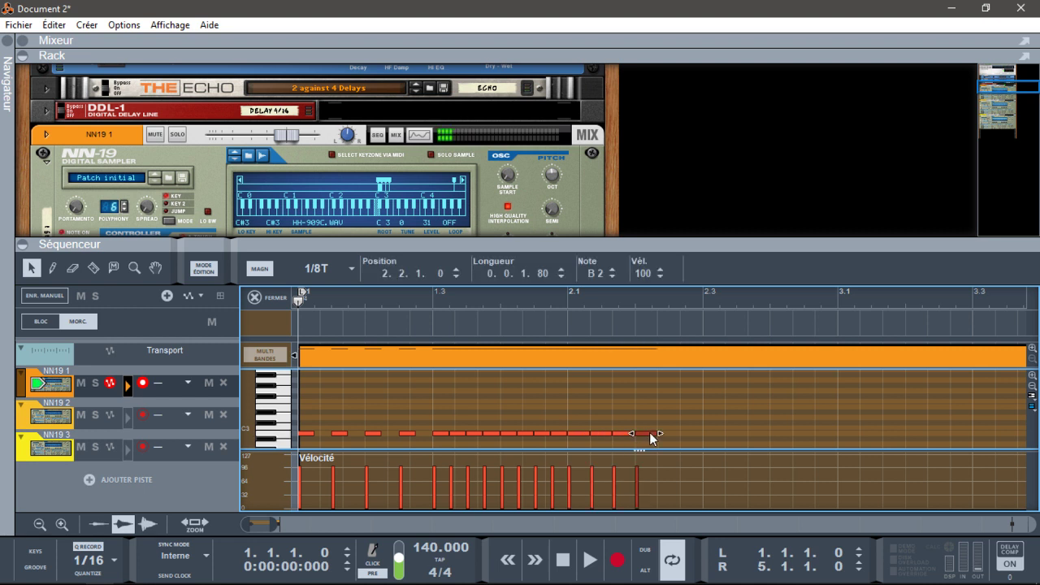
click(671, 434)
click(694, 434)
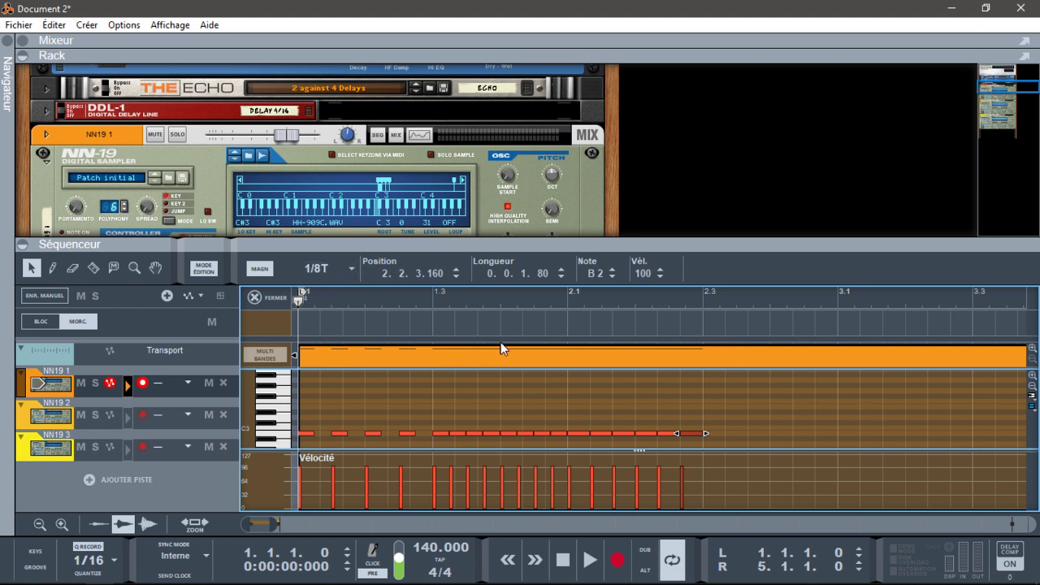
Set the snap to 1/16 and add B2 notes at 2.3.1, 2.3.3, 2.4.1 and 2.4.3.
click(353, 270)
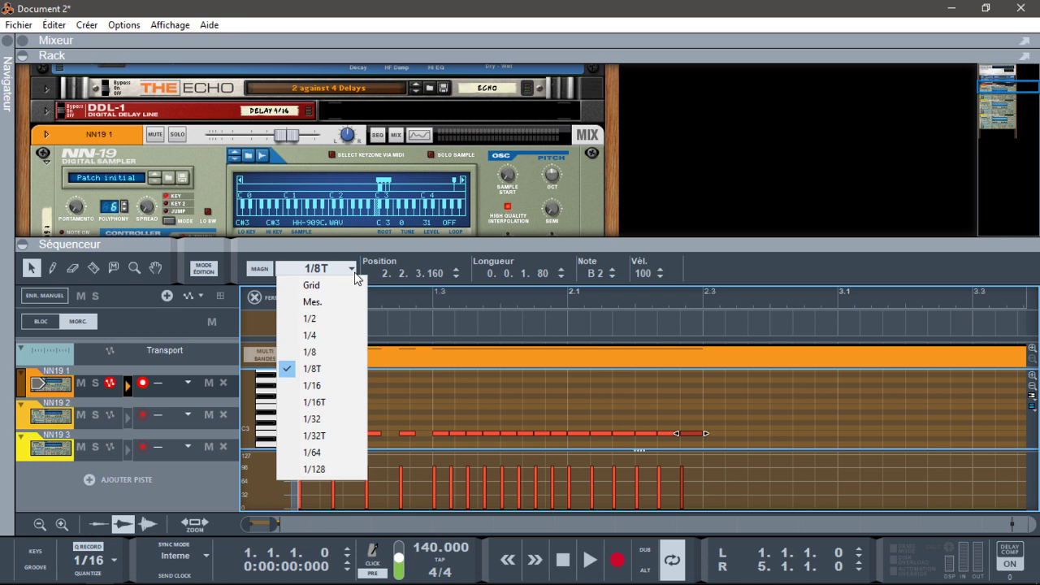
click(327, 386)
drag(719, 436, 786, 437)
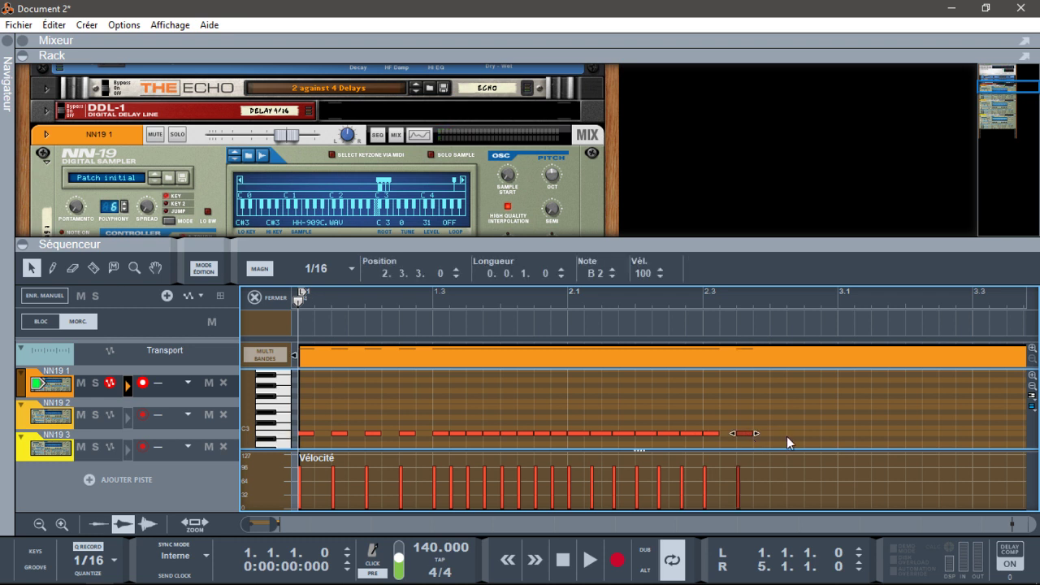
alt+click(775, 433)
alt+click(808, 432)
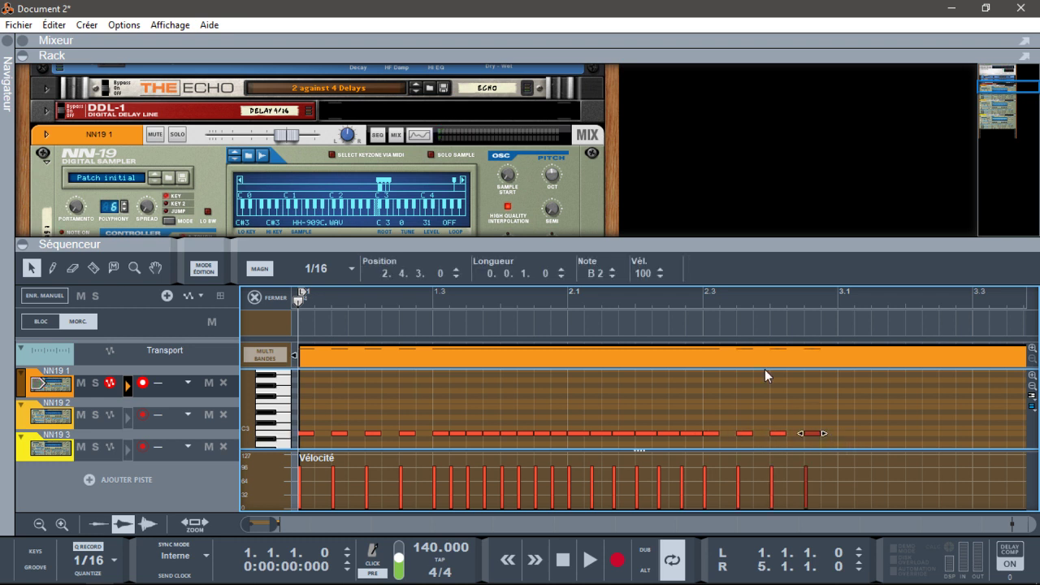
Set the snap to 1/32 and enter a roll of six consecutive B2 notes starting at bar 3.
click(352, 268)
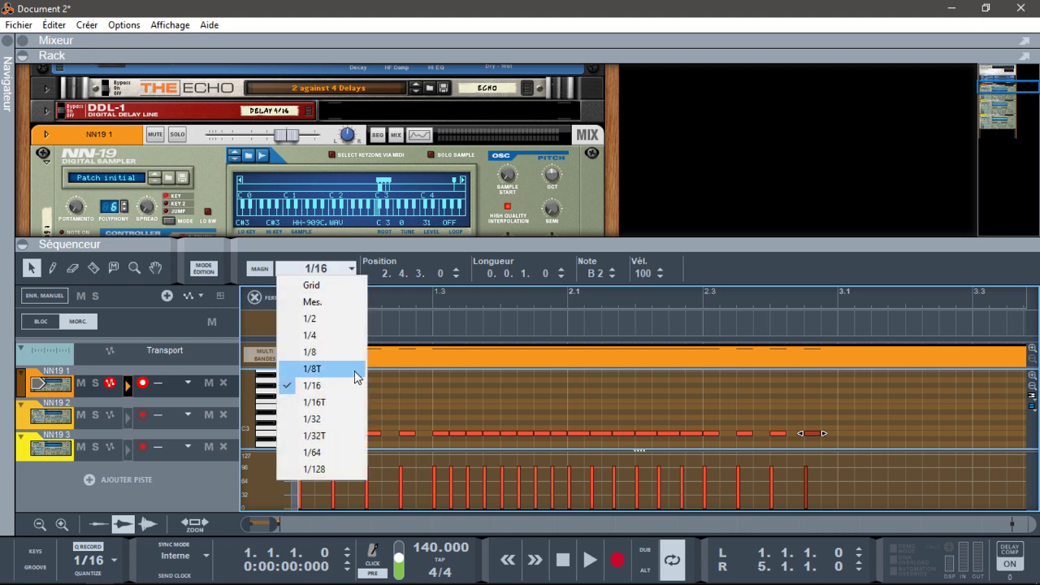
click(347, 419)
click(848, 435)
drag(851, 434, 841, 434)
click(858, 434)
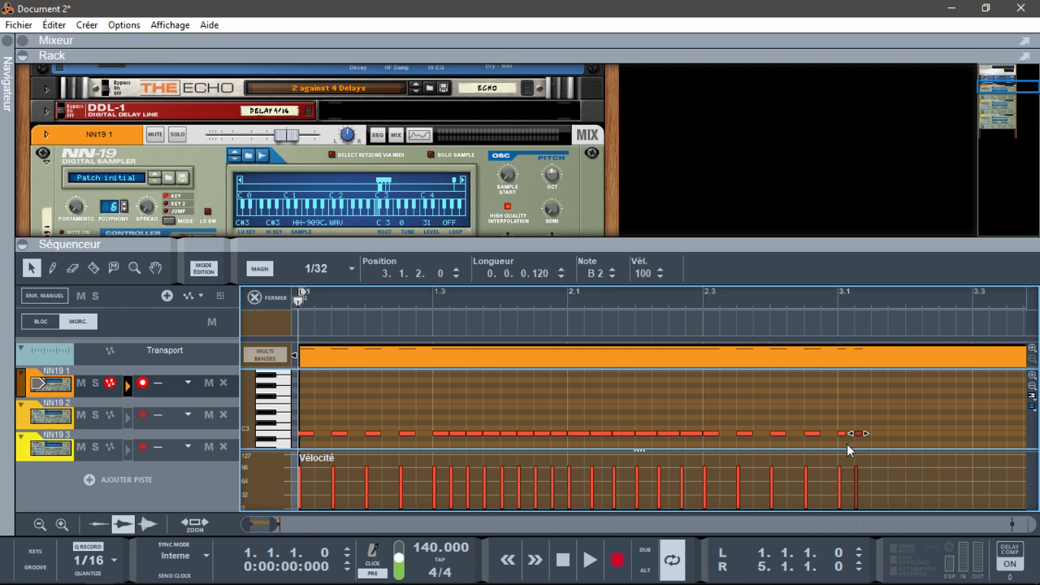
click(847, 446)
click(850, 436)
click(866, 436)
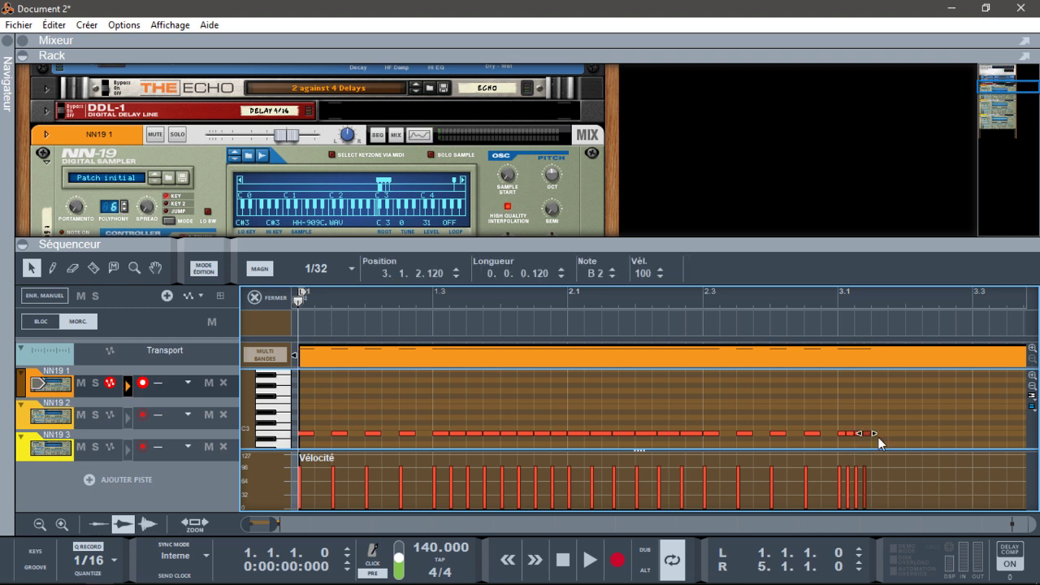
click(878, 443)
click(877, 437)
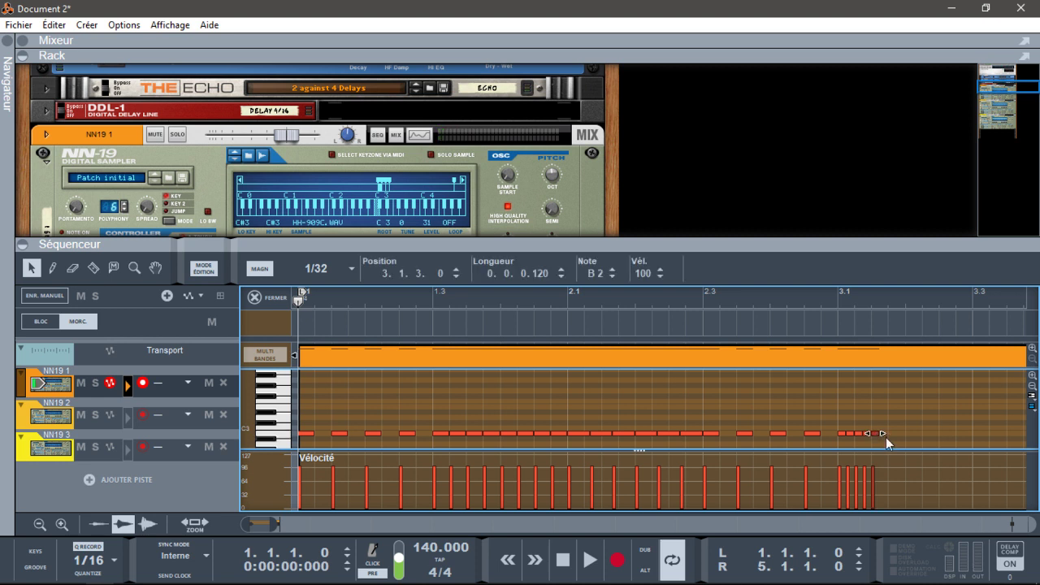
click(887, 438)
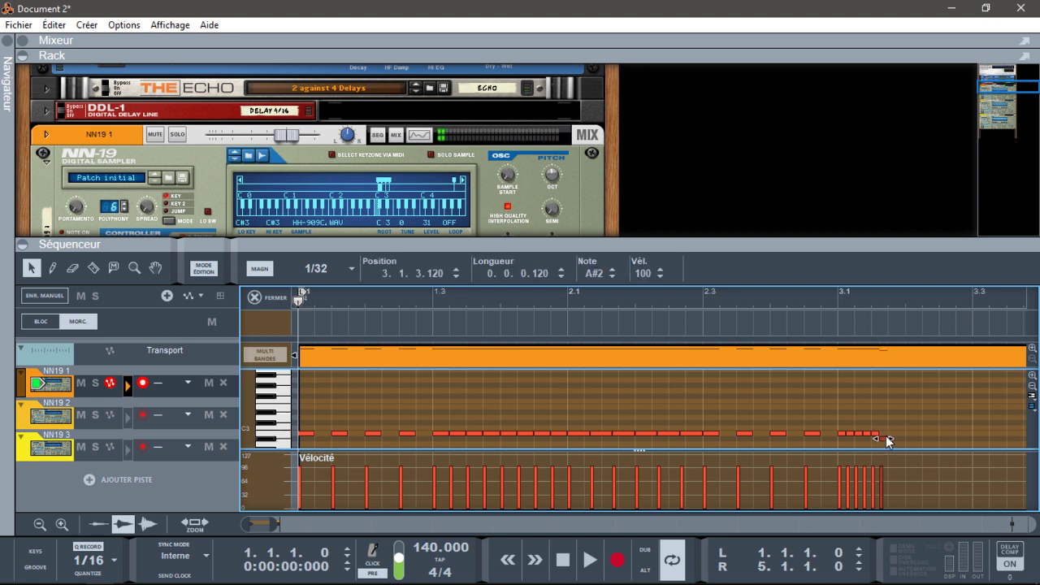
drag(887, 443, 887, 437)
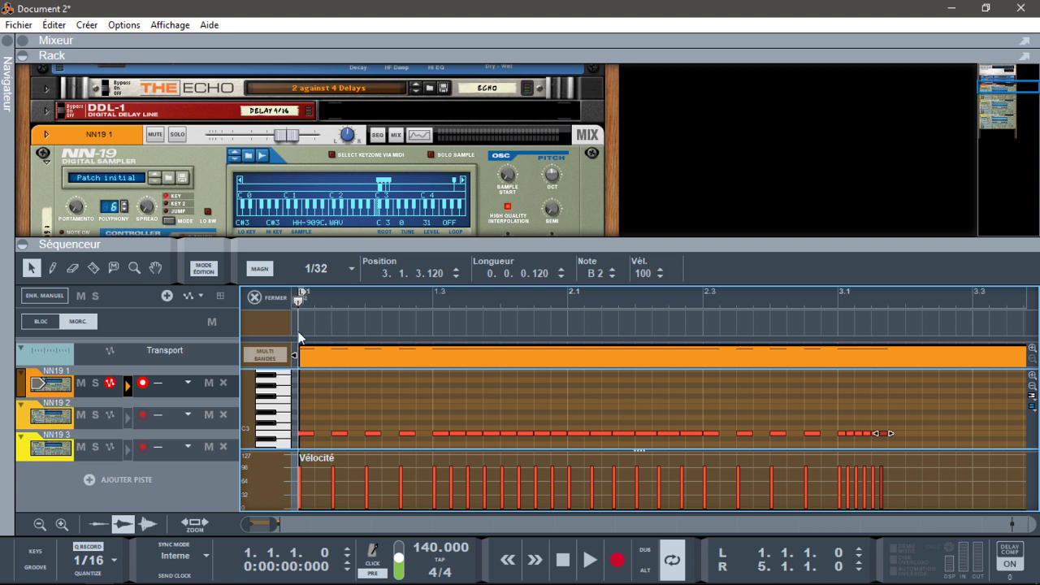
Draw a rising velocity ramp up to 95 across the six-note roll at bar 3 and play back the pattern.
click(51, 269)
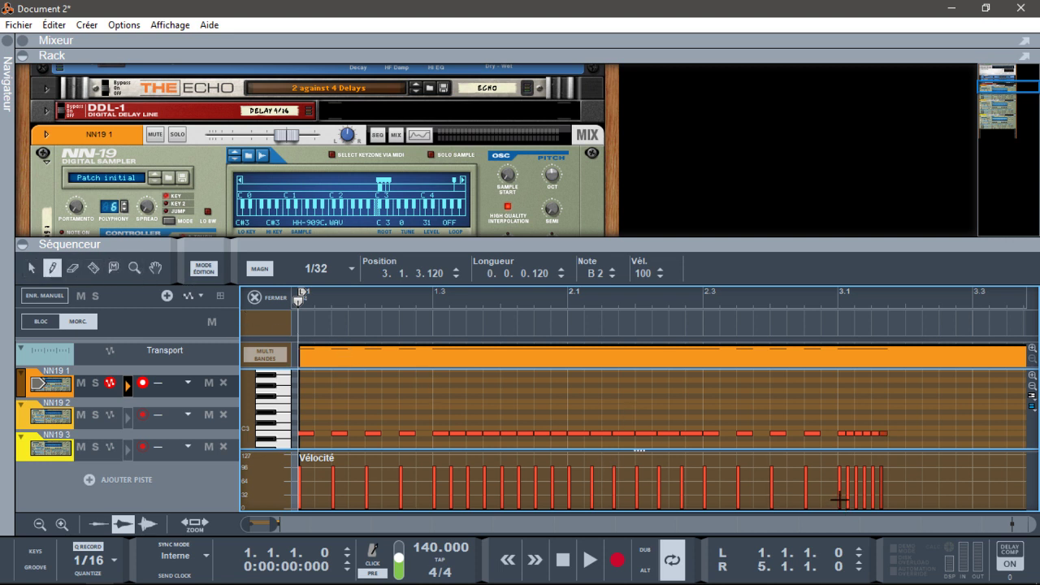
drag(840, 497, 884, 465)
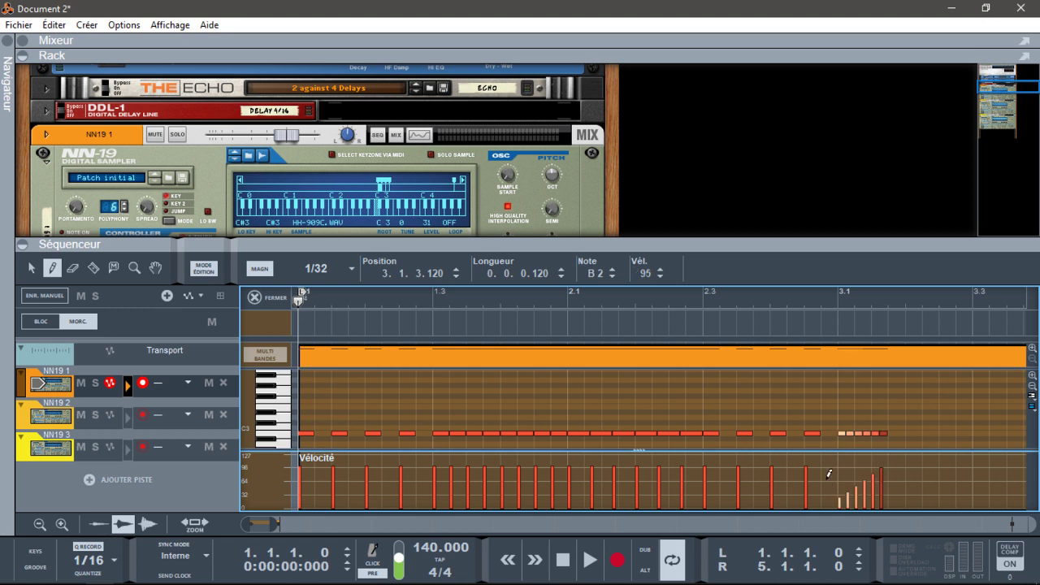
key(space)
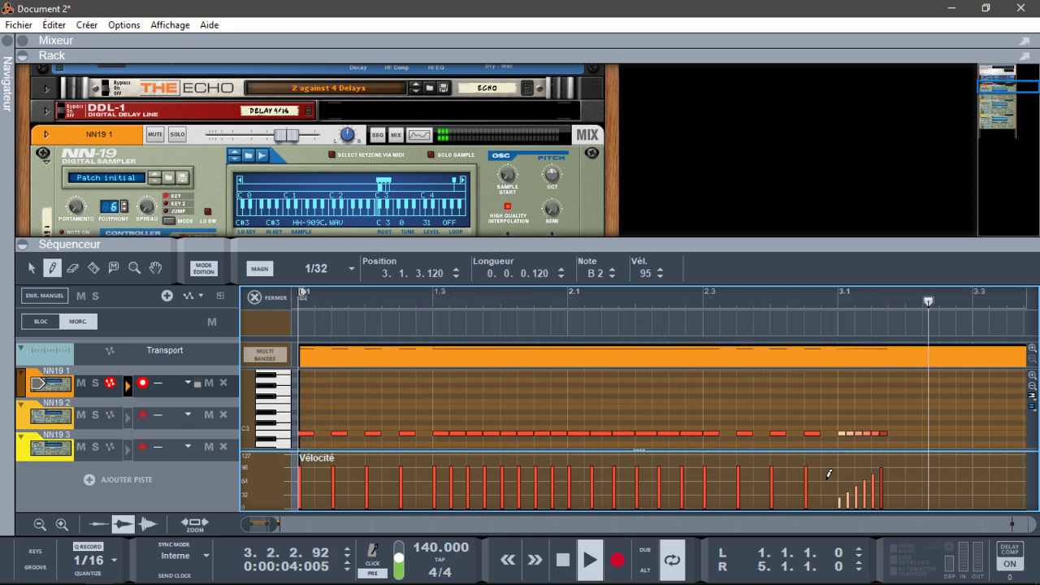
Set the snap to 1/16 and add five consecutive B2 notes from 3.1.4 to 3.2.4.
key(space)
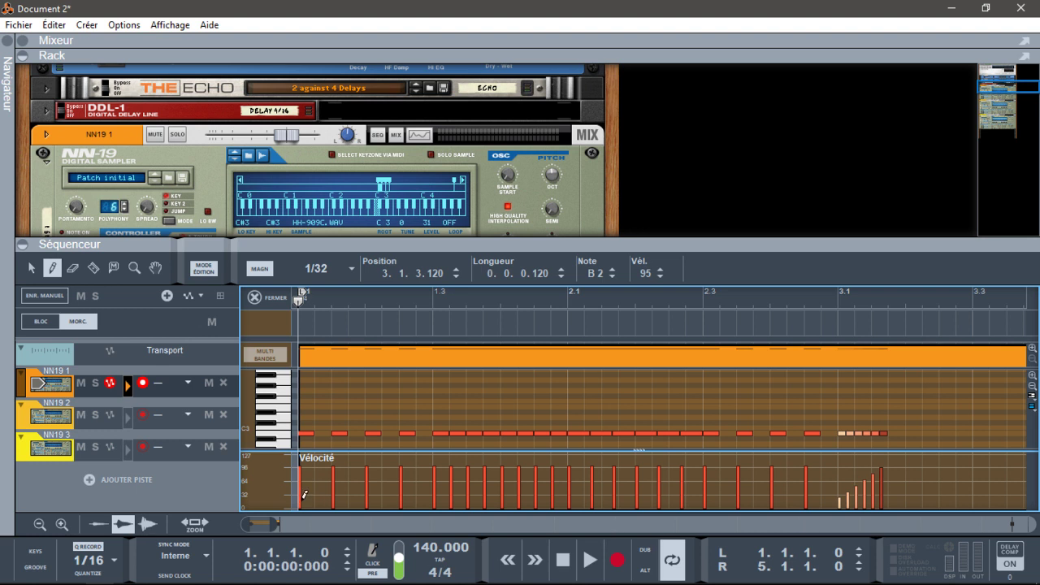
drag(279, 524, 284, 524)
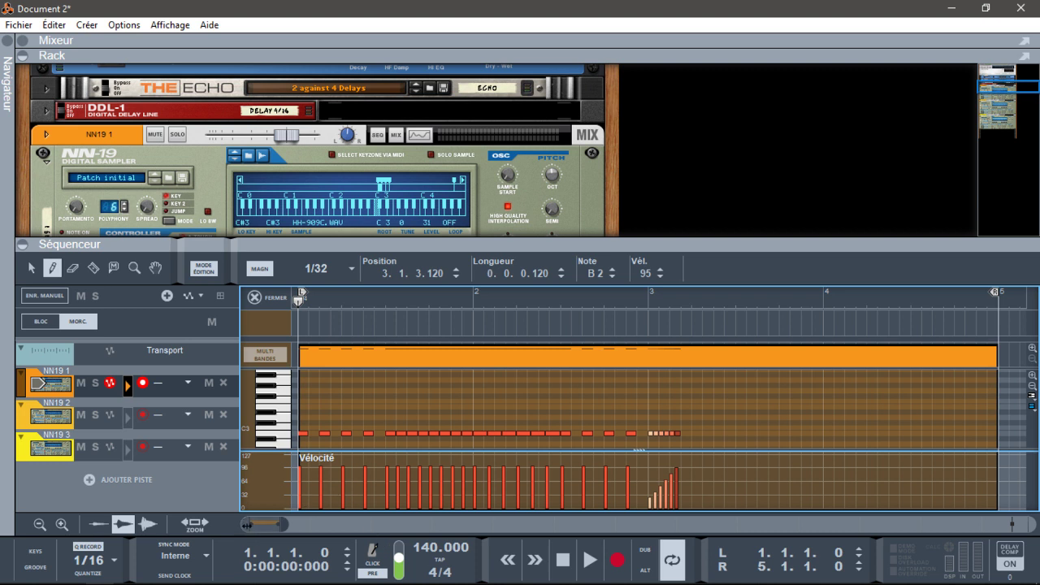
click(351, 269)
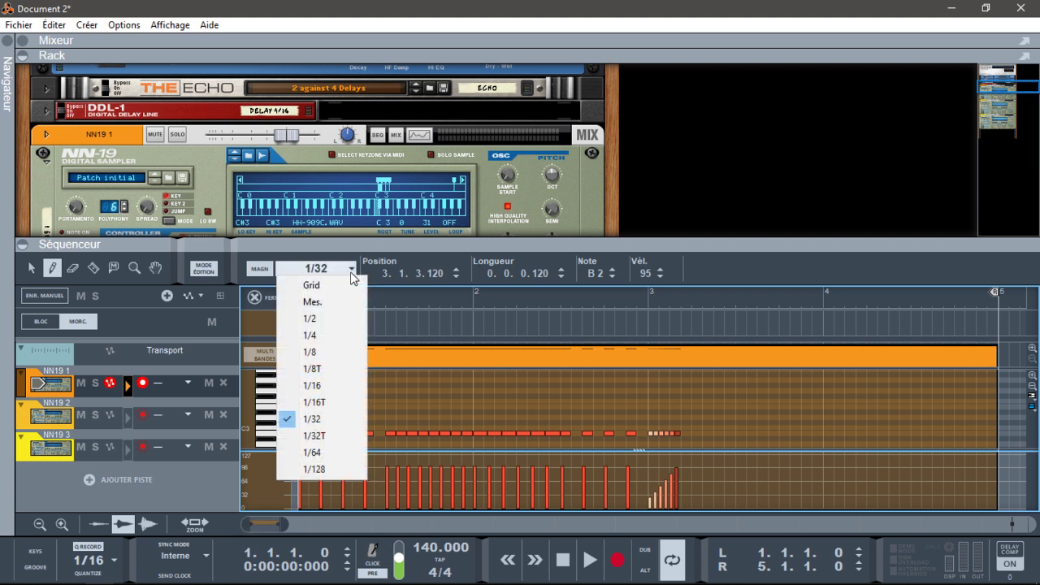
click(325, 385)
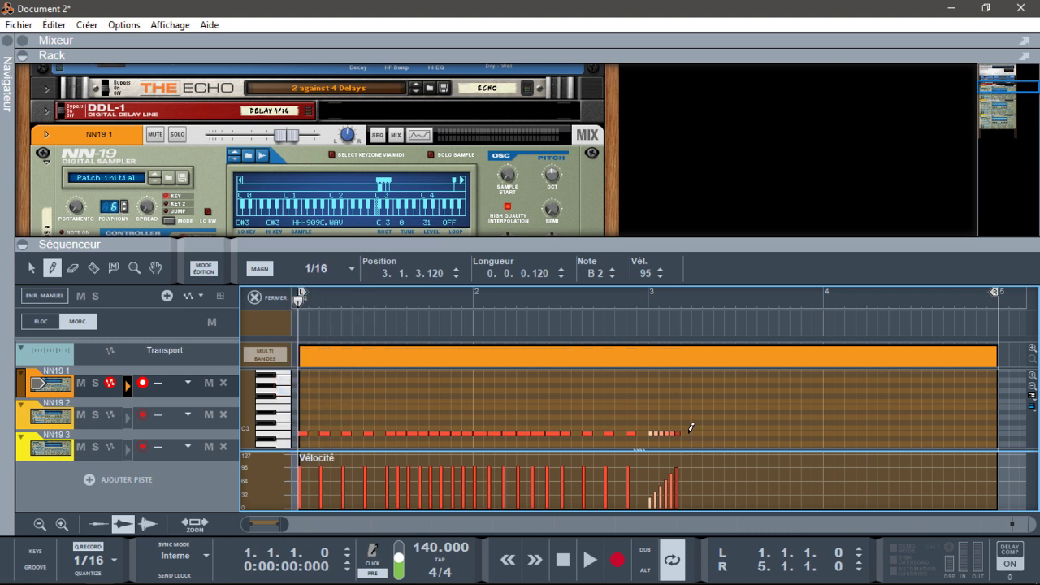
click(686, 432)
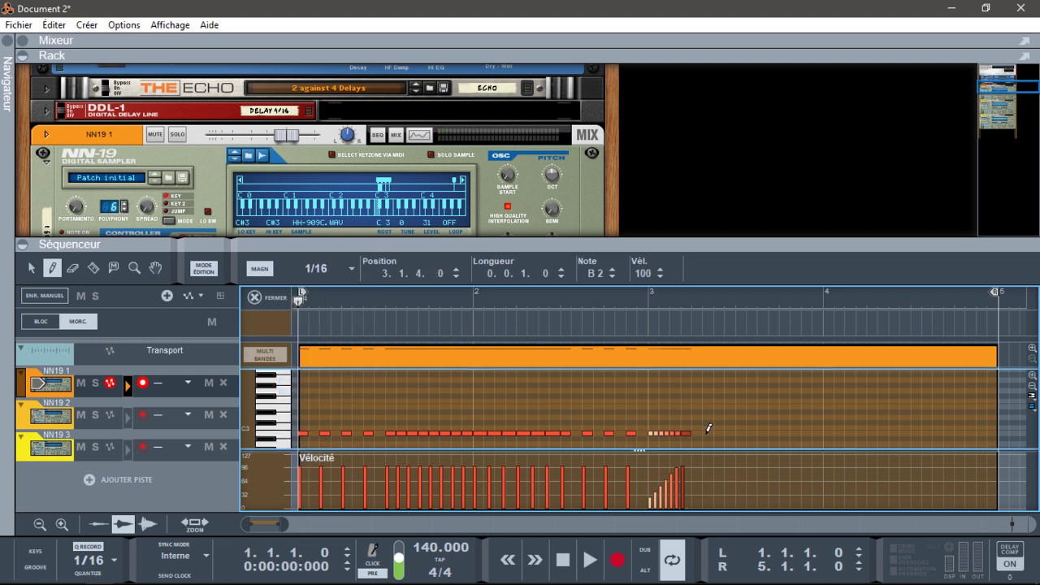
click(697, 431)
click(709, 431)
click(720, 432)
click(730, 431)
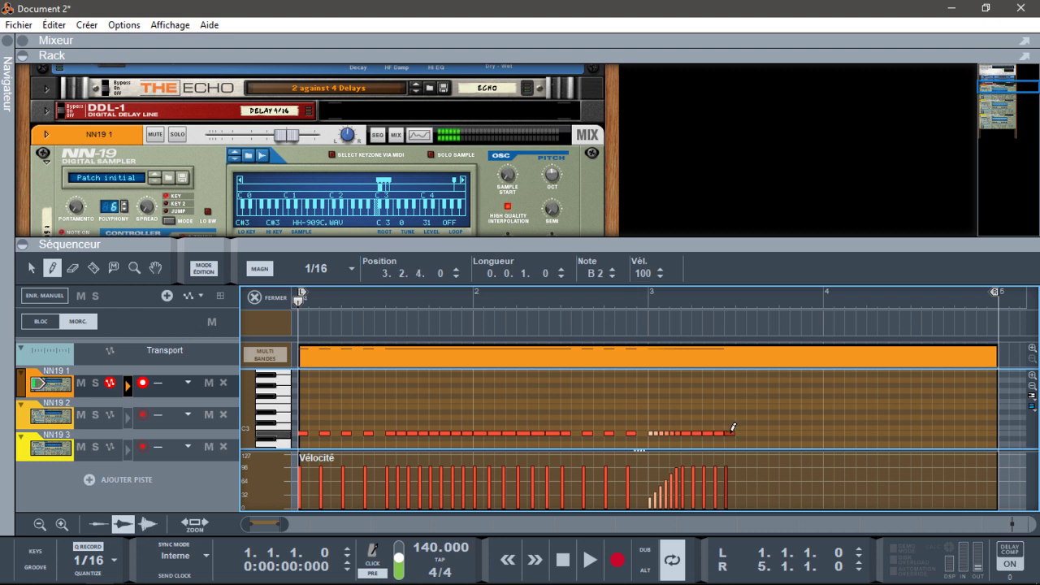
click(741, 431)
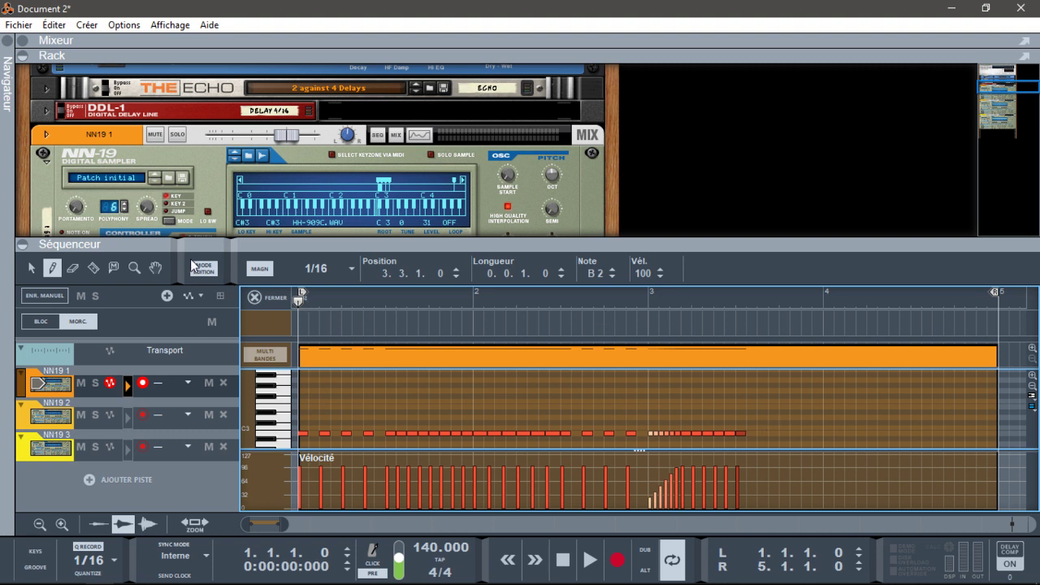
click(741, 433)
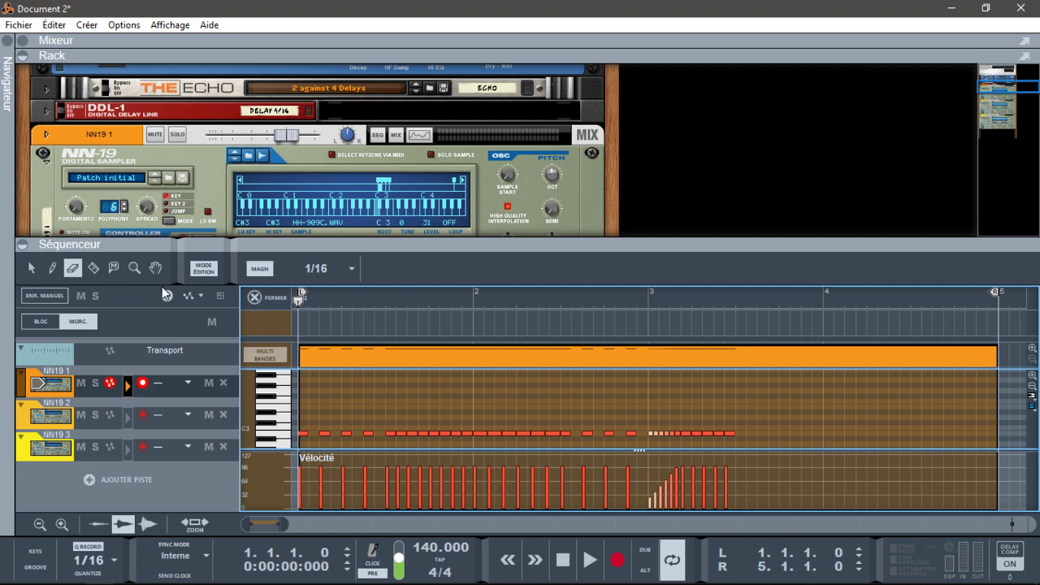
Set the snap to 1/8T and fill beats 3.3 and 3.4 with six consecutive B2 triplet notes.
click(320, 271)
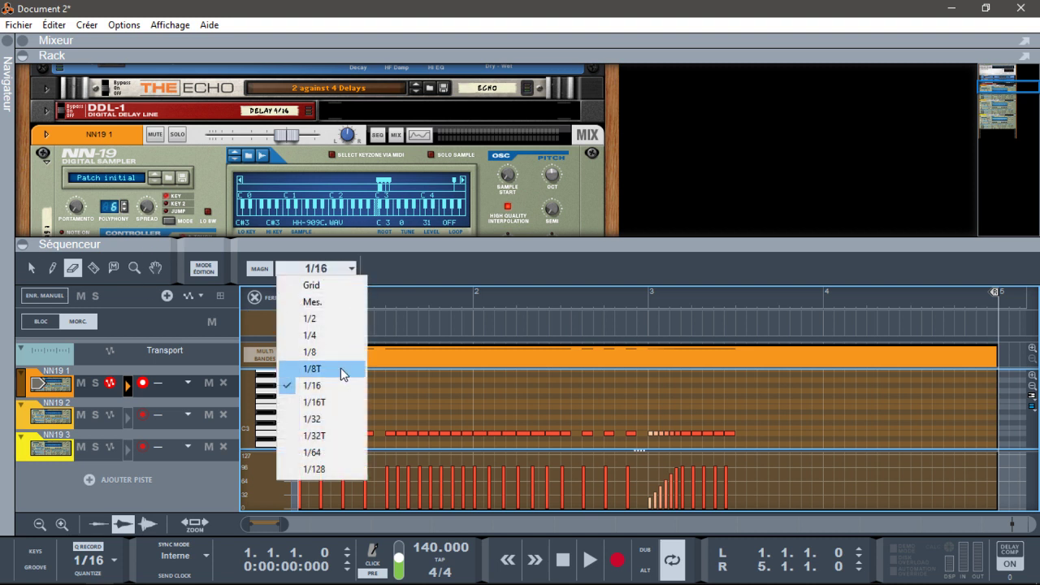
click(340, 370)
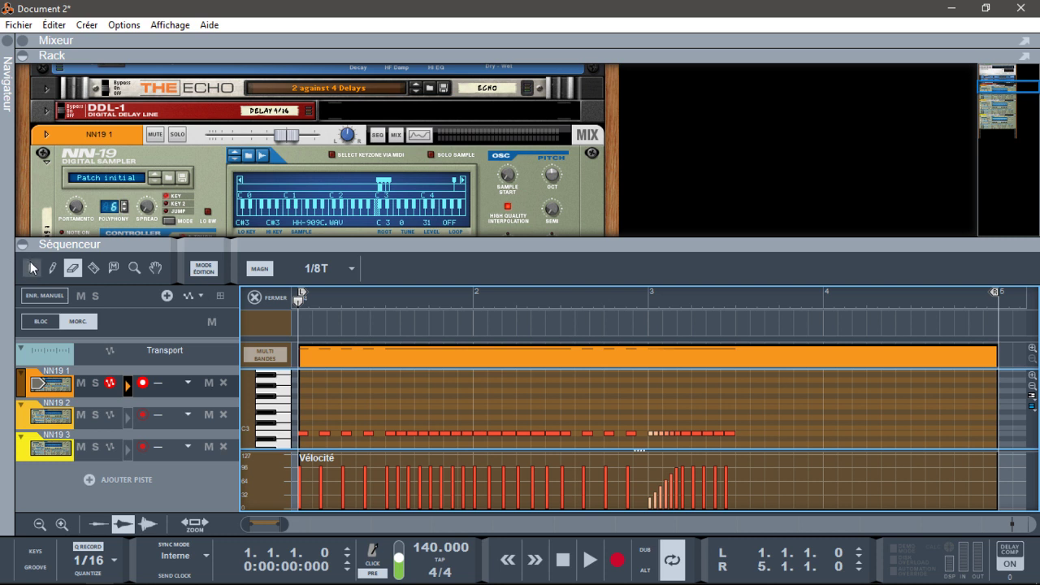
click(31, 268)
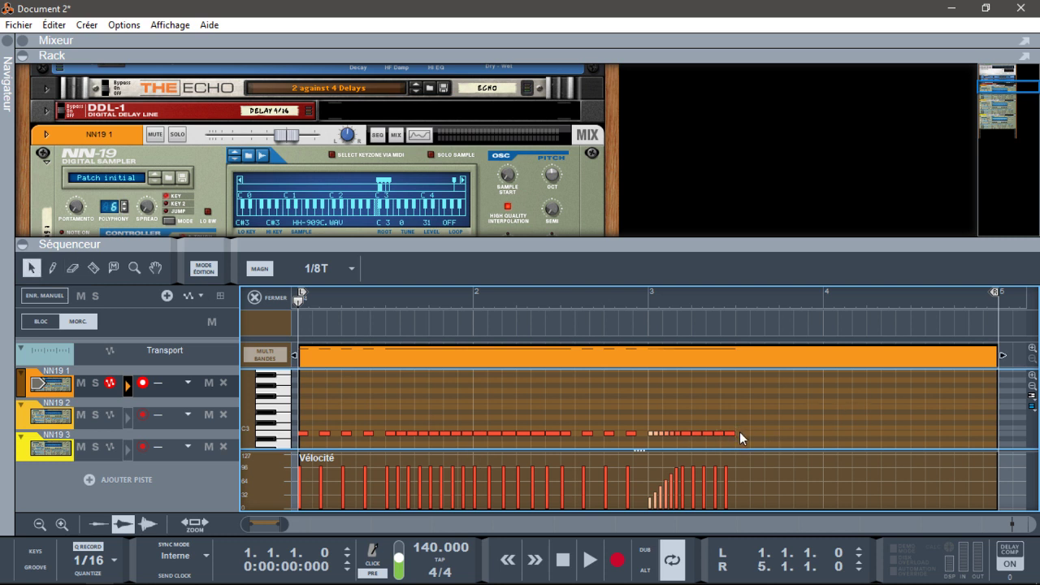
click(52, 269)
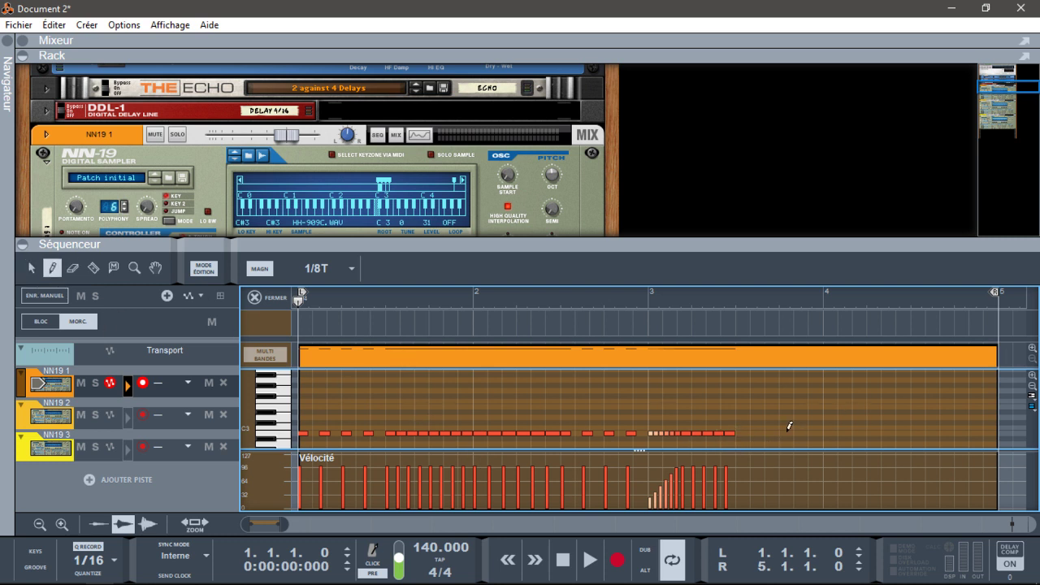
click(748, 433)
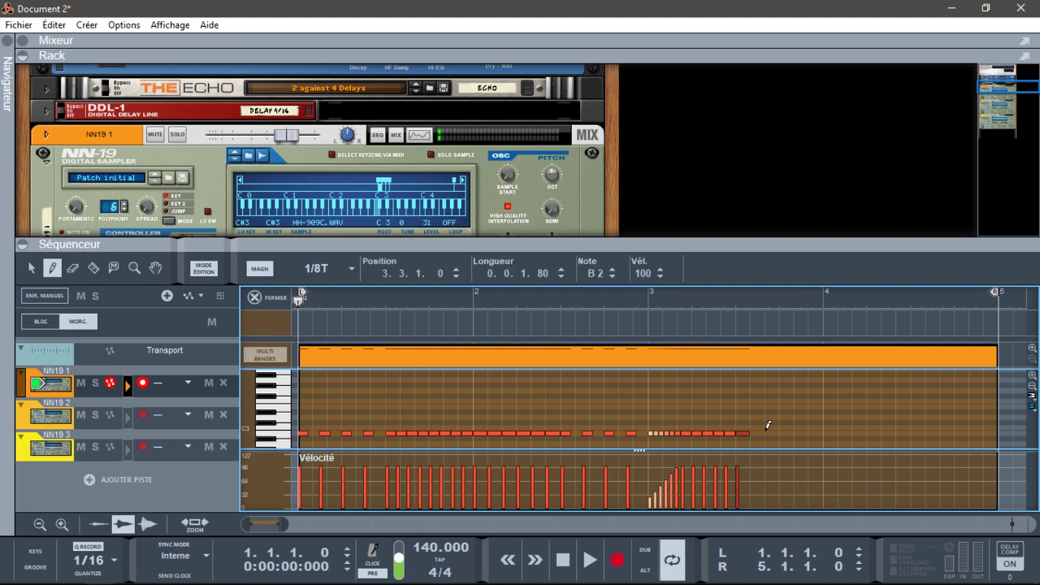
click(780, 431)
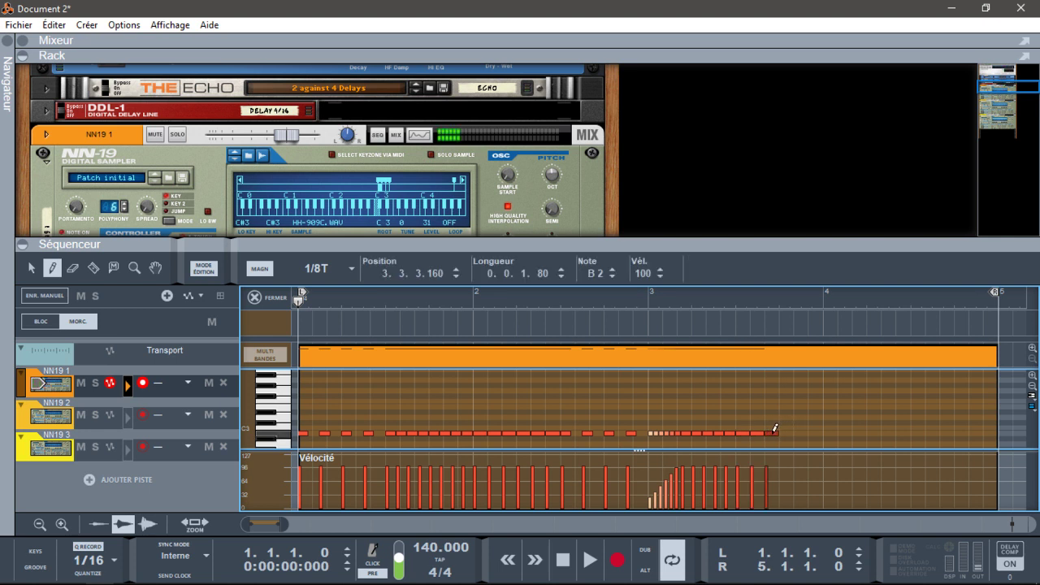
click(791, 432)
click(797, 433)
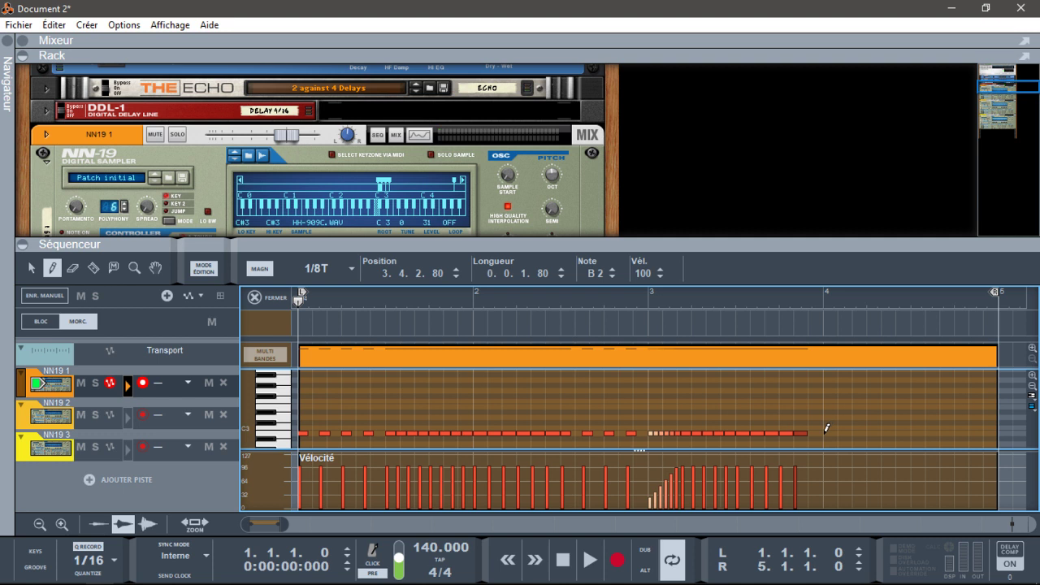
click(811, 432)
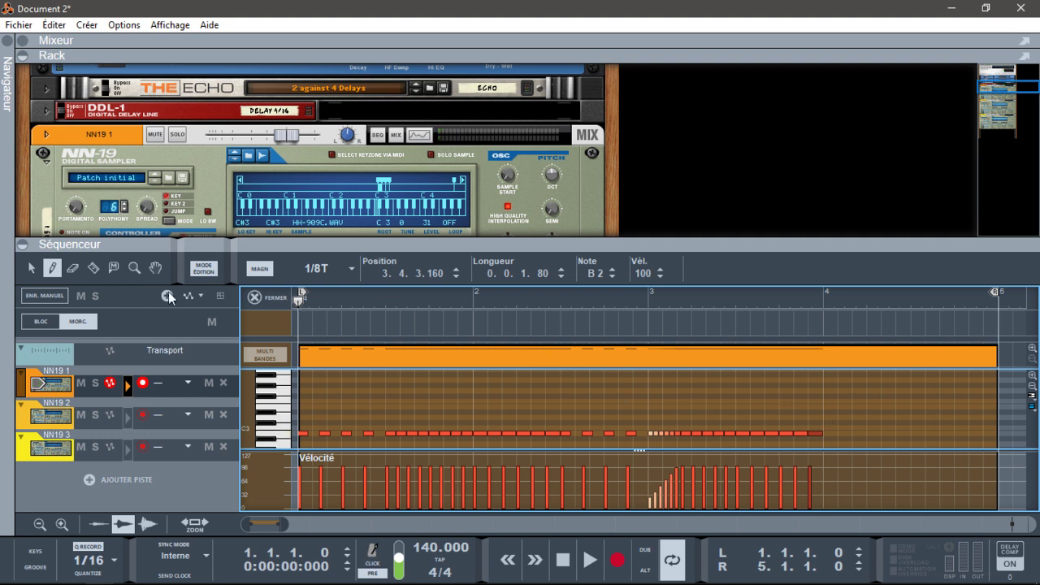
Copy the six-note roll at the start of bar 3 and paste it at the start of bar 4.
click(31, 269)
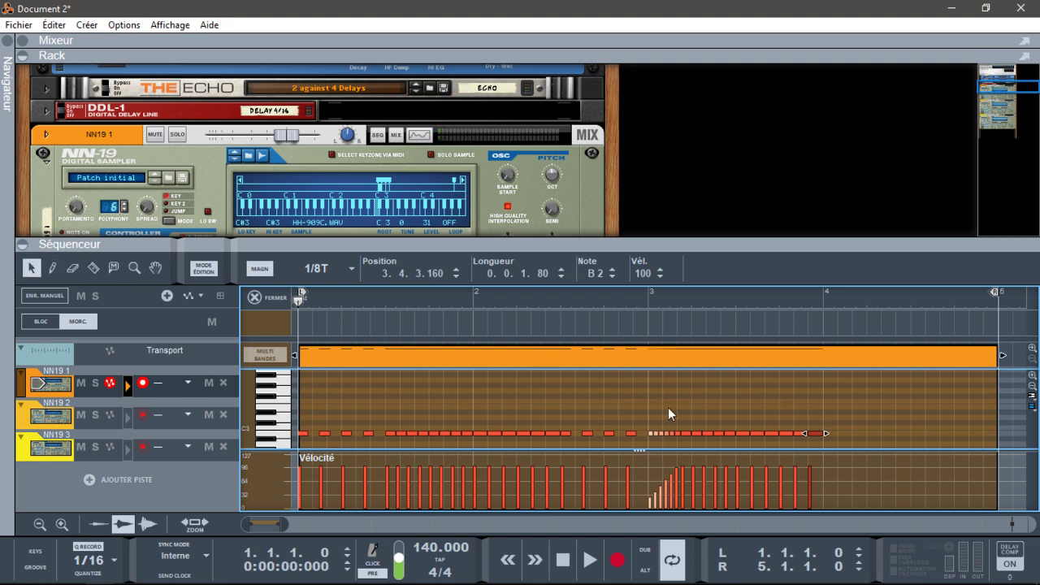
drag(647, 419, 680, 442)
click(695, 438)
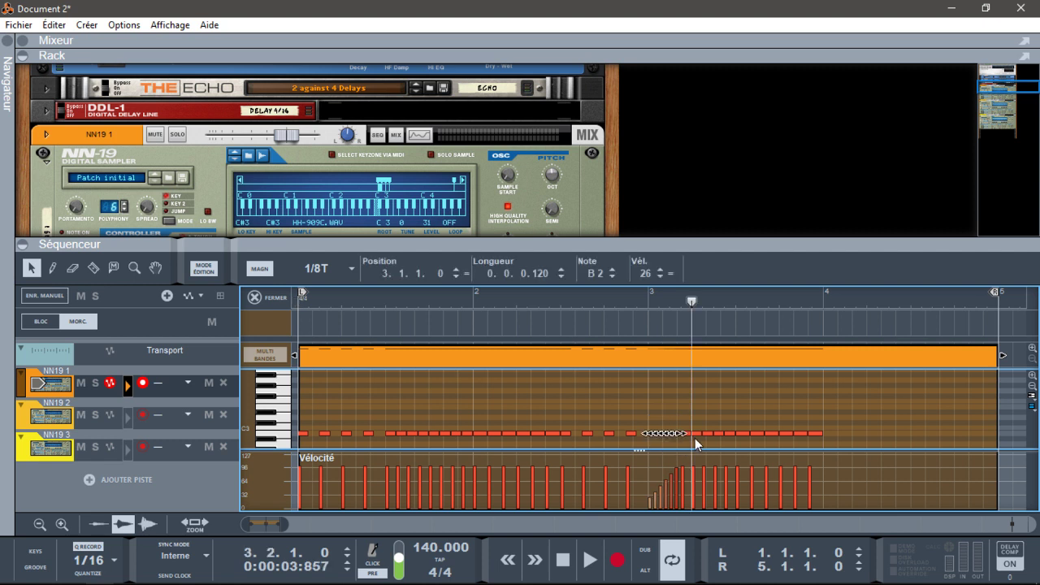
click(823, 300)
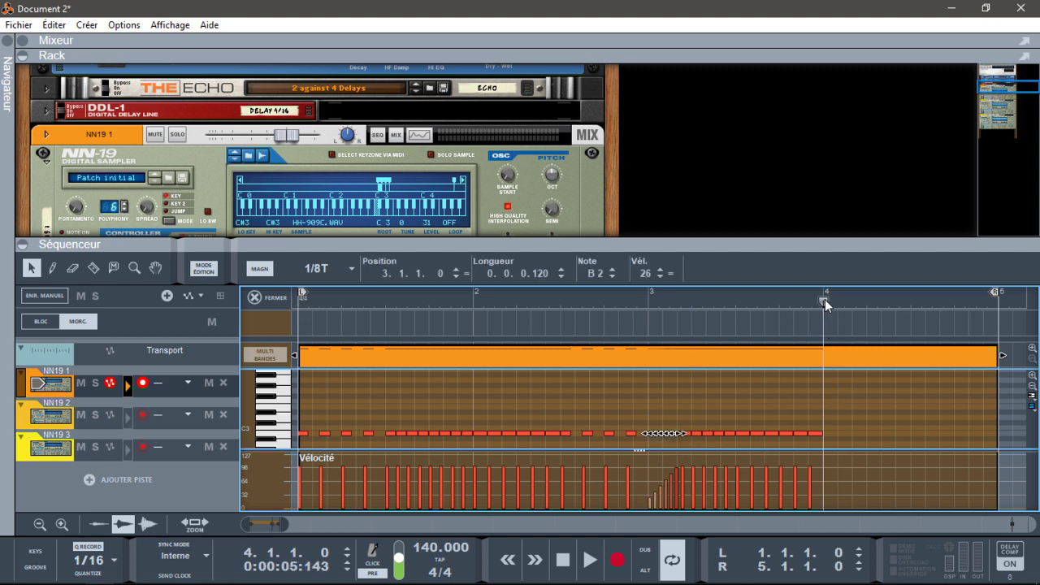
key(ctrl+v)
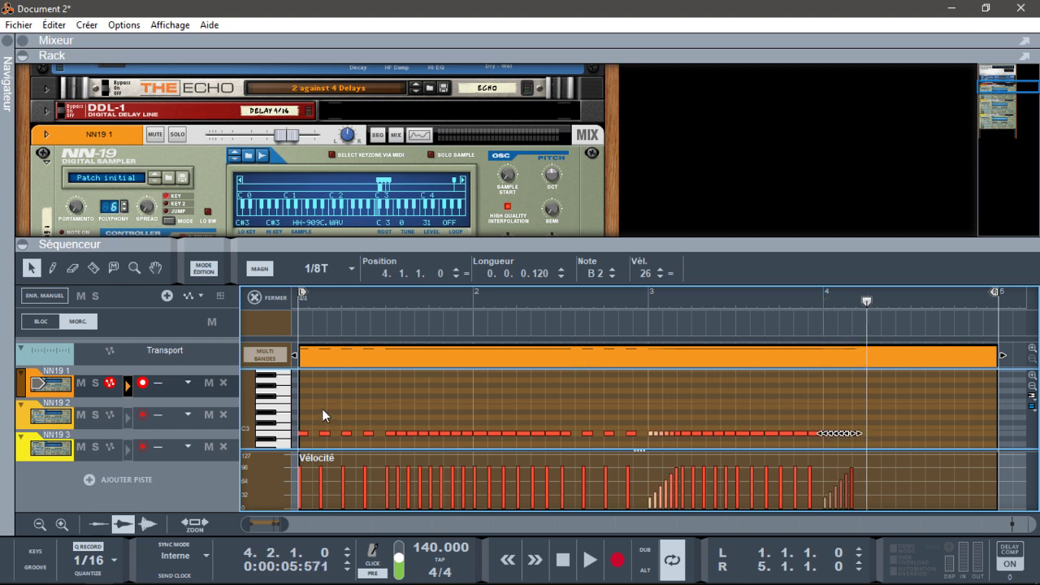
Copy the eight B2 notes spanning beats 1.3 and 1.4 and paste them at 4.2.1.
drag(388, 420, 471, 435)
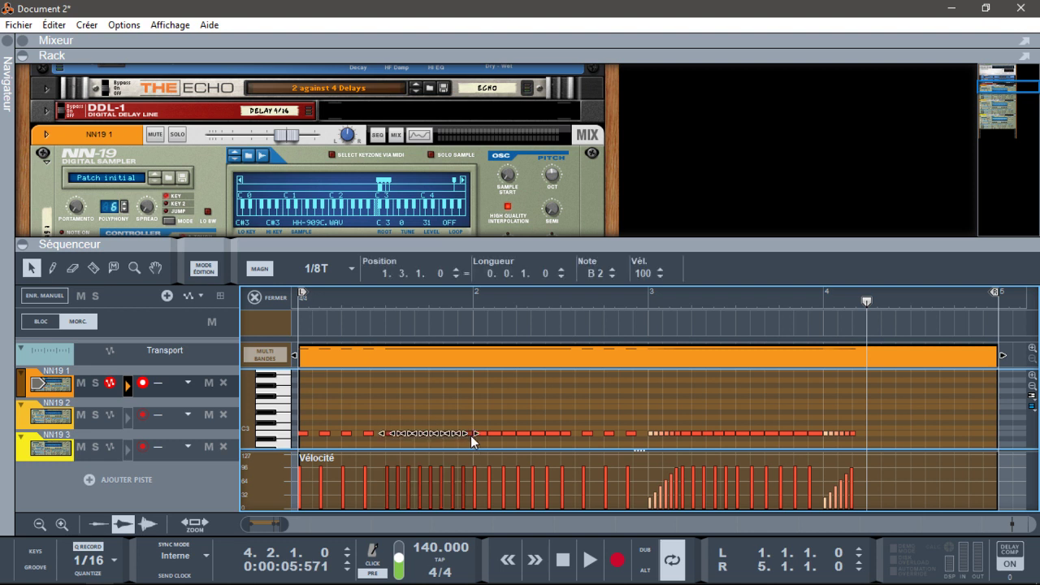
click(856, 306)
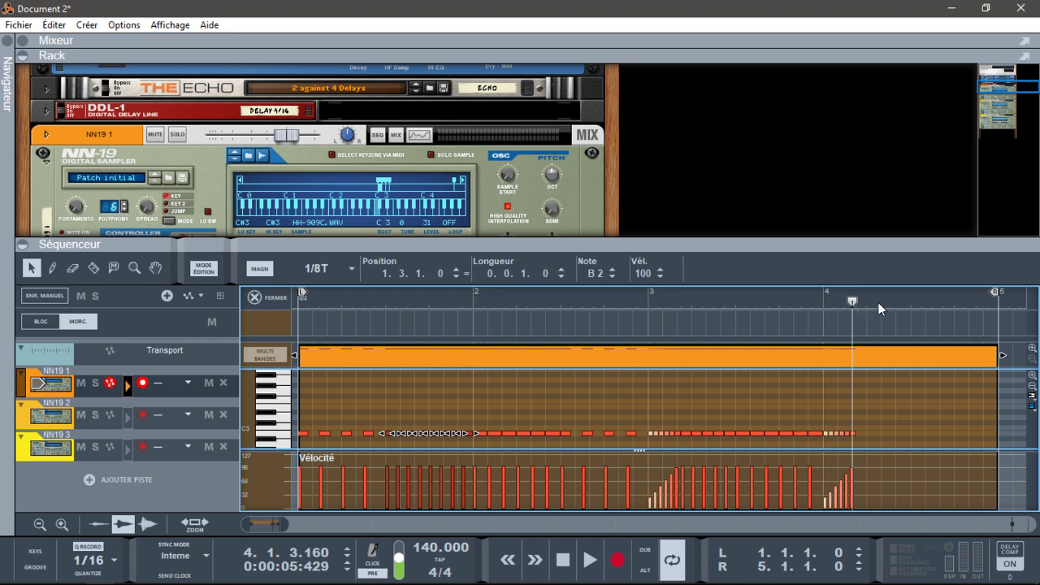
click(867, 305)
key(ctrl+v)
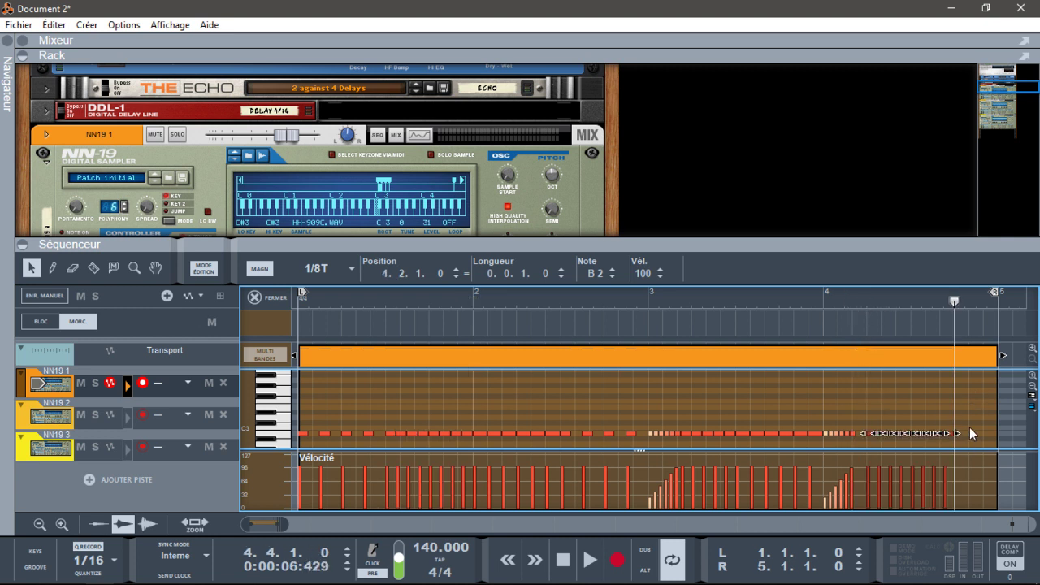
Fill beat 4.4 with three consecutive B2 triplet notes up to the end of the clip.
click(896, 446)
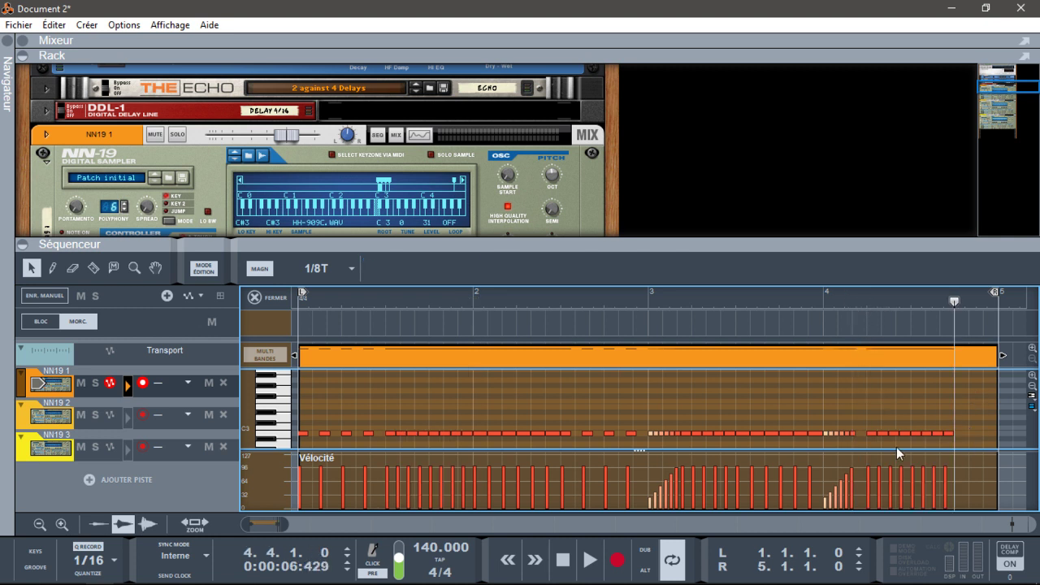
double_click(960, 433)
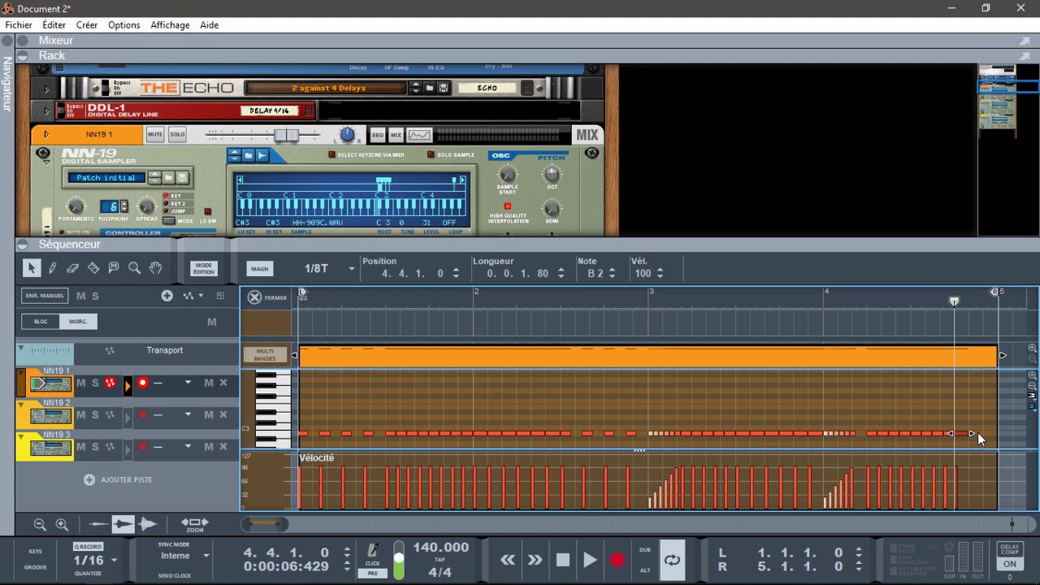
drag(977, 432, 1006, 431)
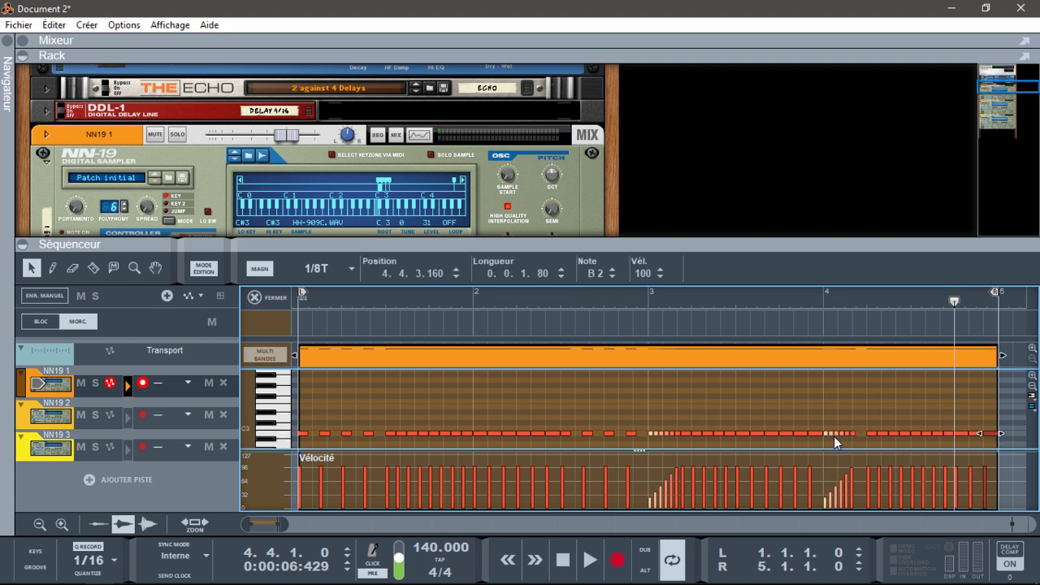
Copy the last two notes of the roll at bar 4 and, with the snap set to 1/32, paste them just before beat 4.2.
drag(826, 446, 849, 451)
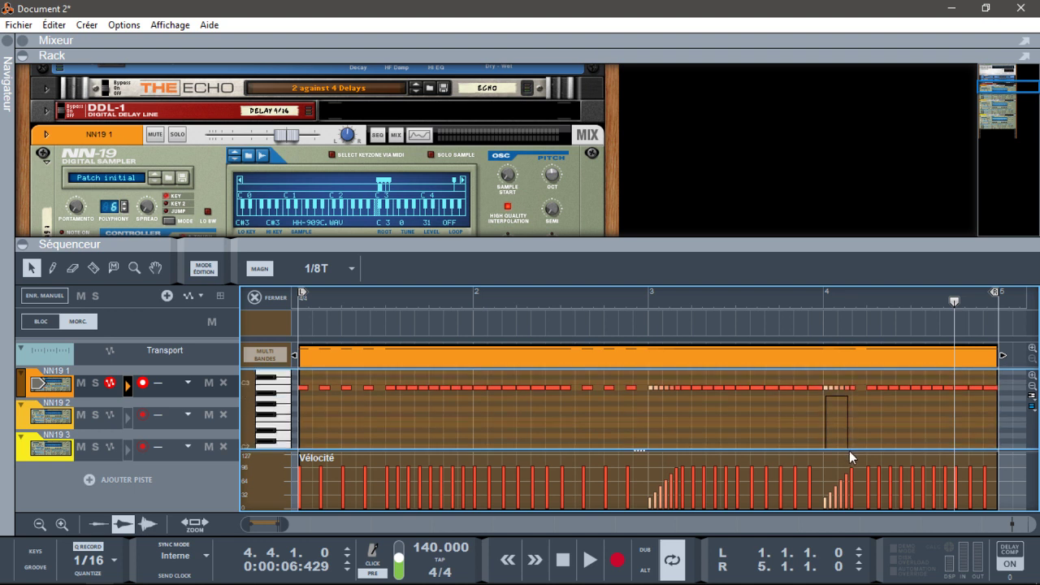
click(853, 386)
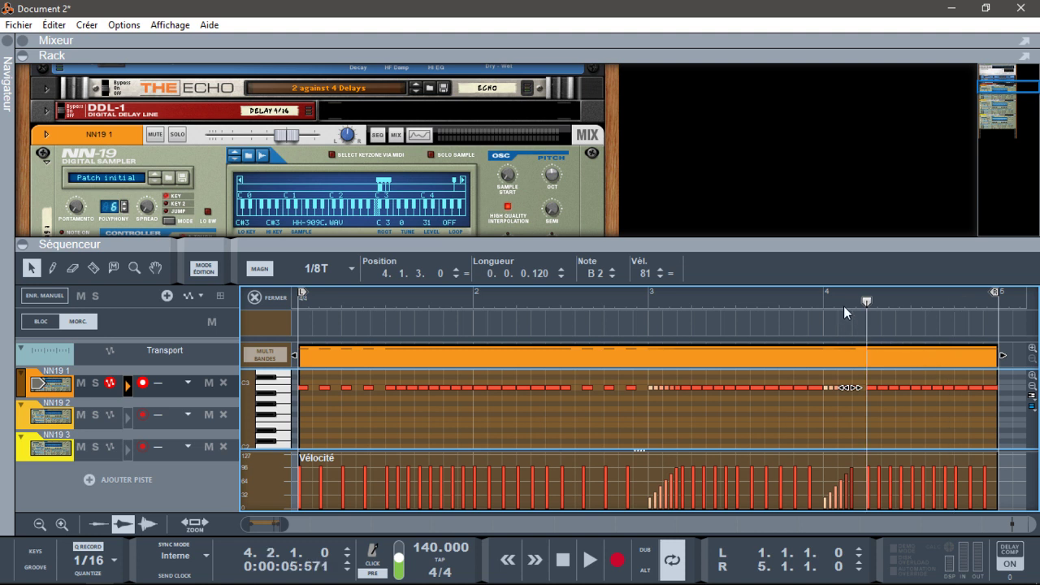
click(860, 367)
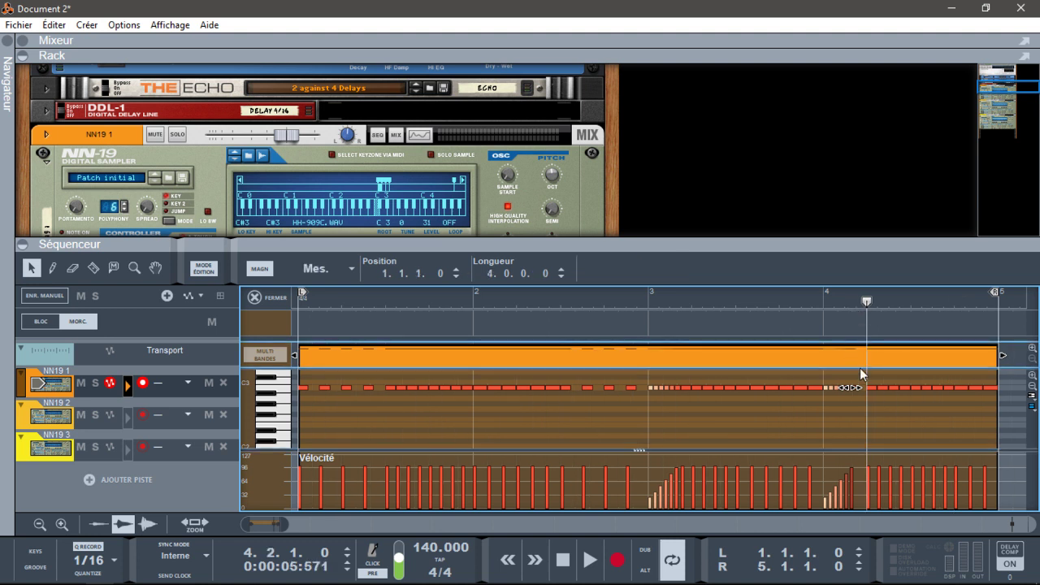
click(856, 308)
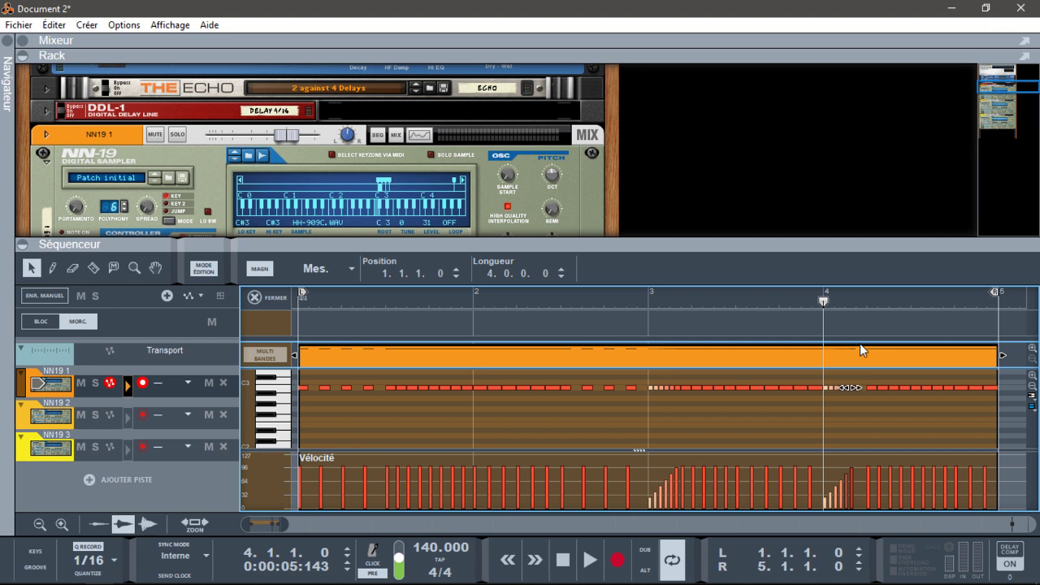
click(871, 400)
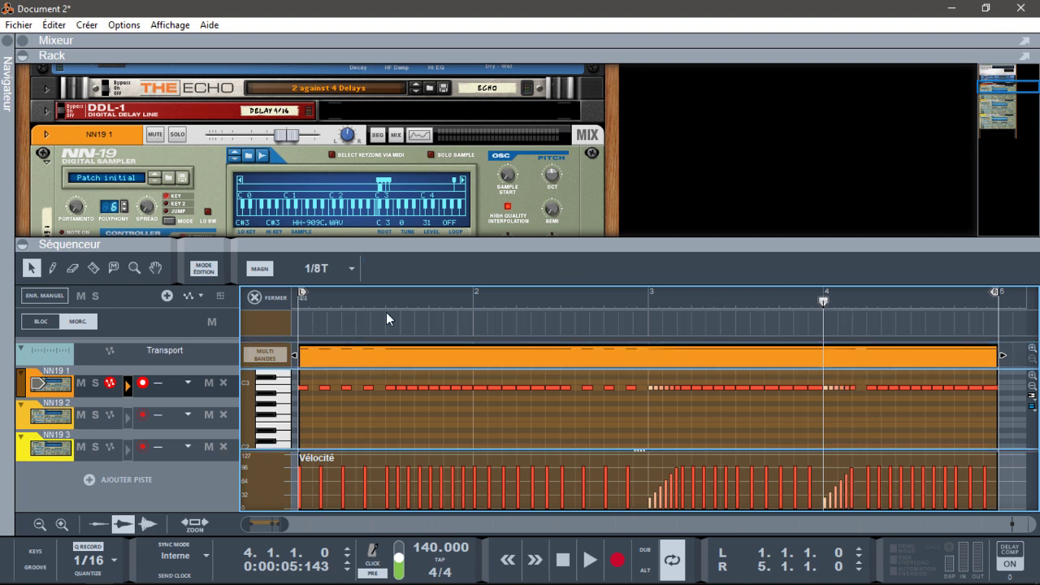
click(352, 269)
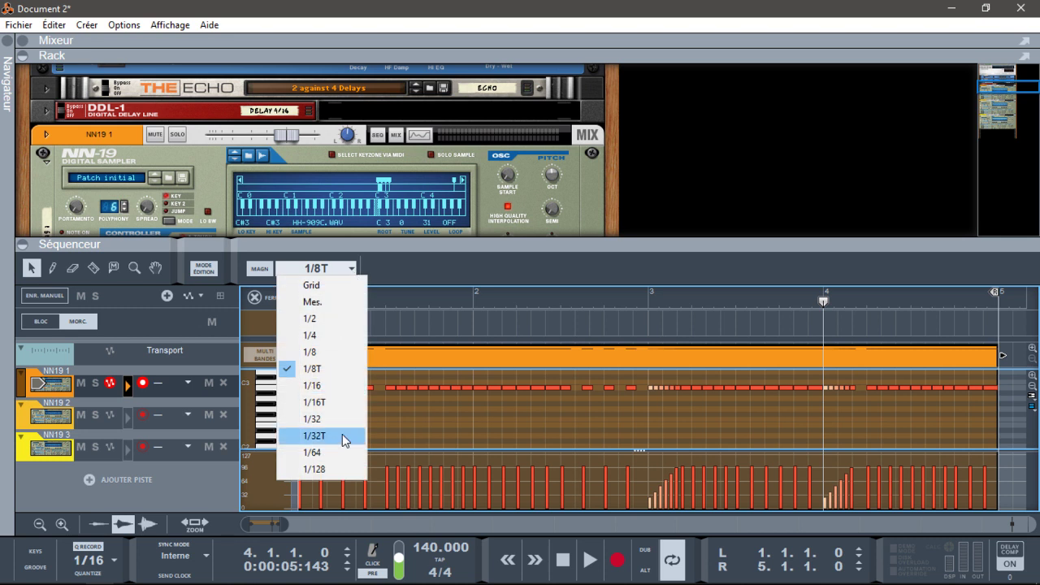
click(323, 419)
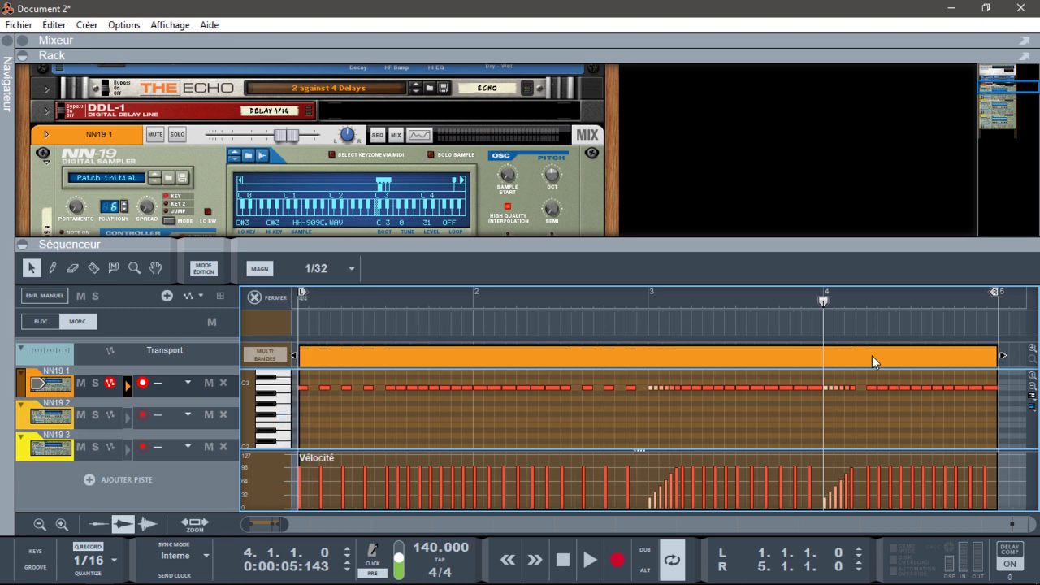
click(857, 304)
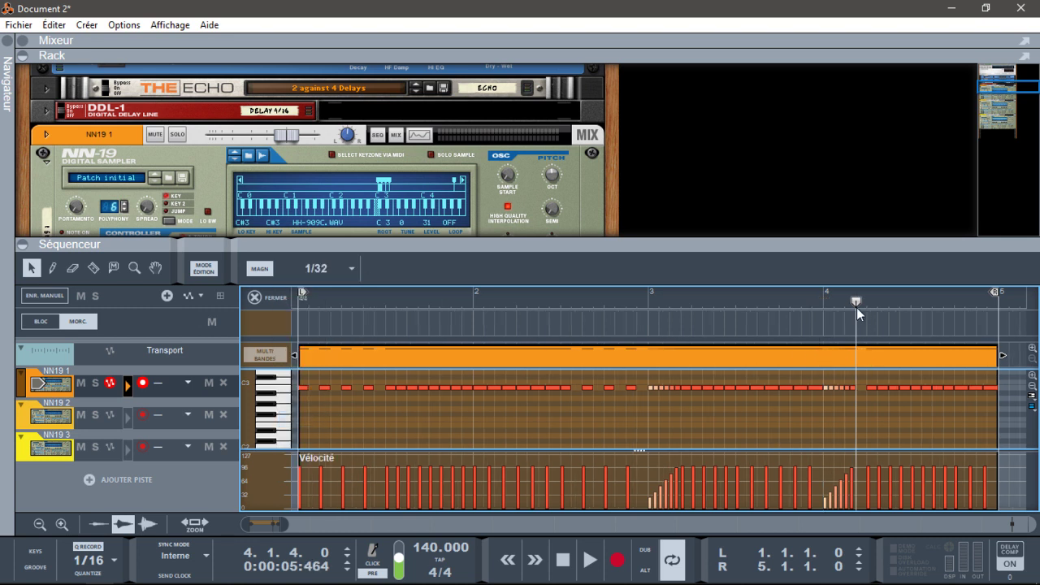
key(ctrl+v)
click(865, 422)
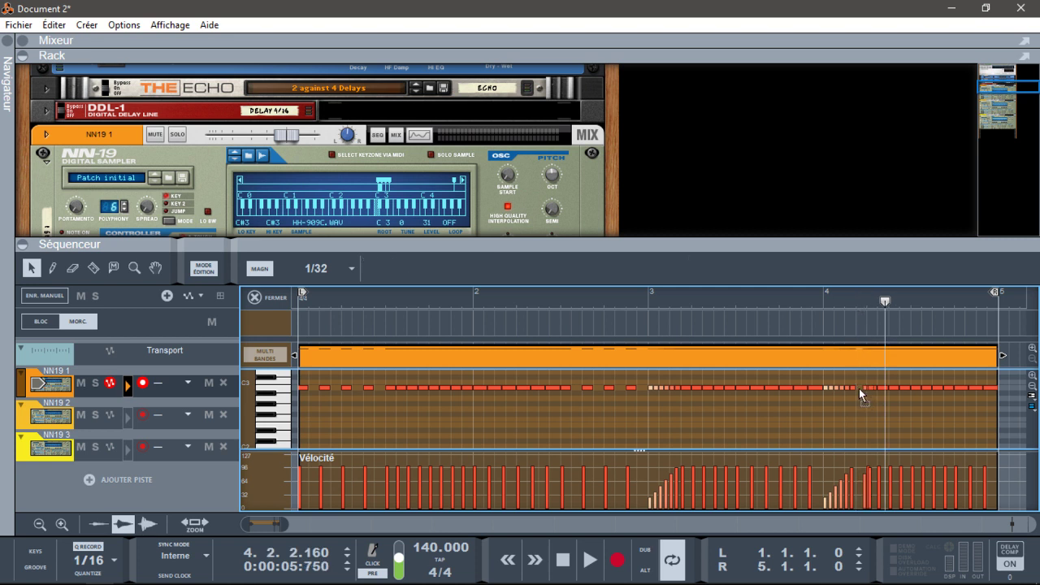
Place the two pasted B2 notes at 4.1.4.40 and 4.1.4.160 to extend the bar 4 roll.
click(858, 388)
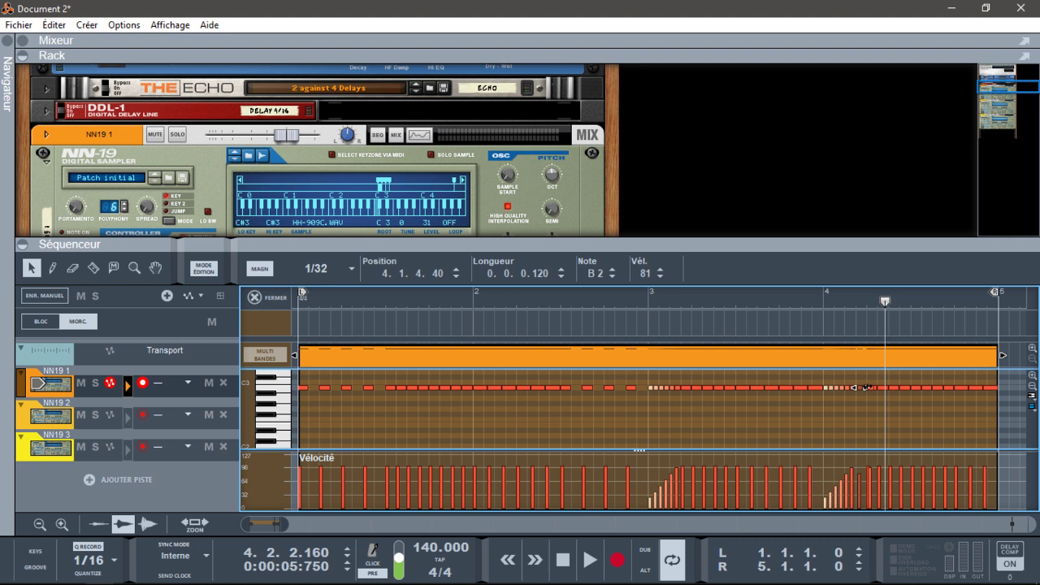
click(870, 388)
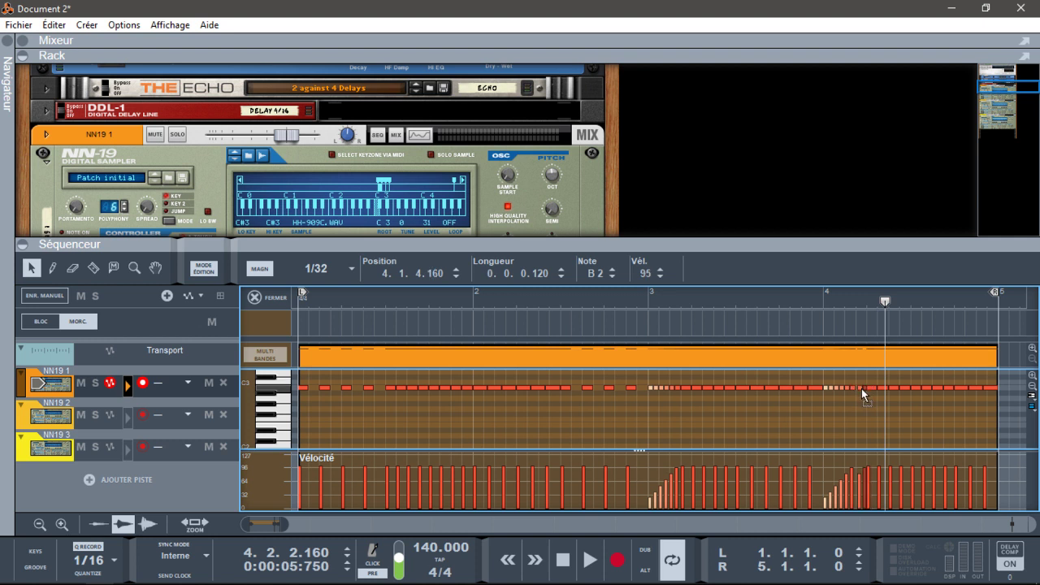
click(860, 426)
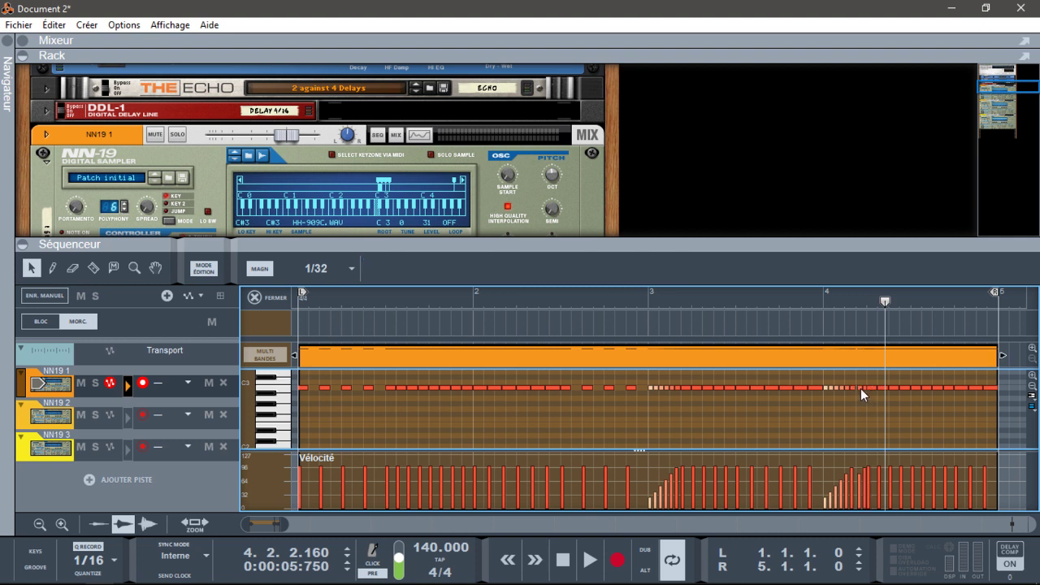
click(857, 388)
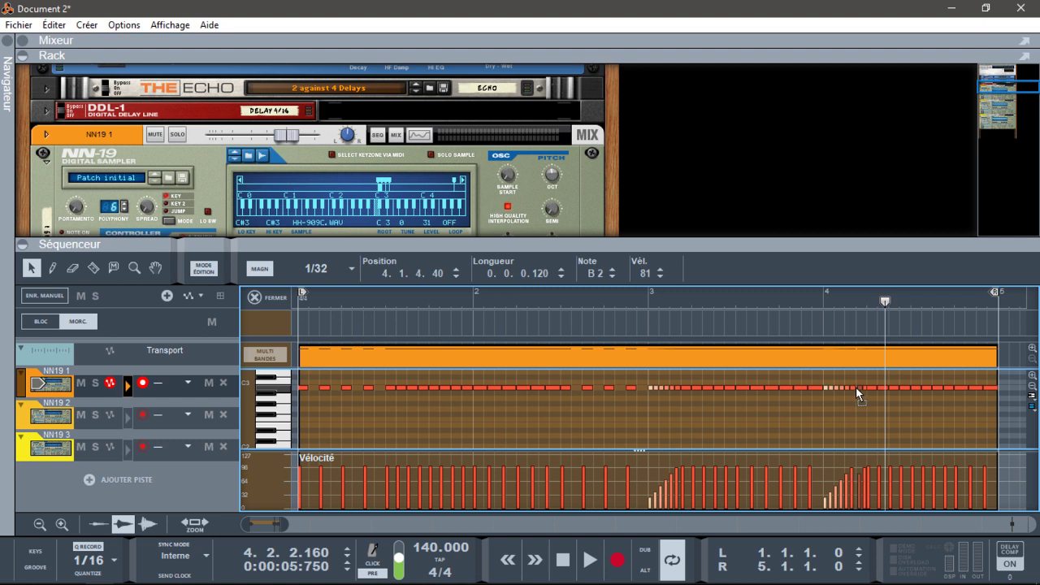
click(855, 387)
Play the hi-hat pattern from the start through the extended roll in bar 4, and stop.
key(Home)
key(space)
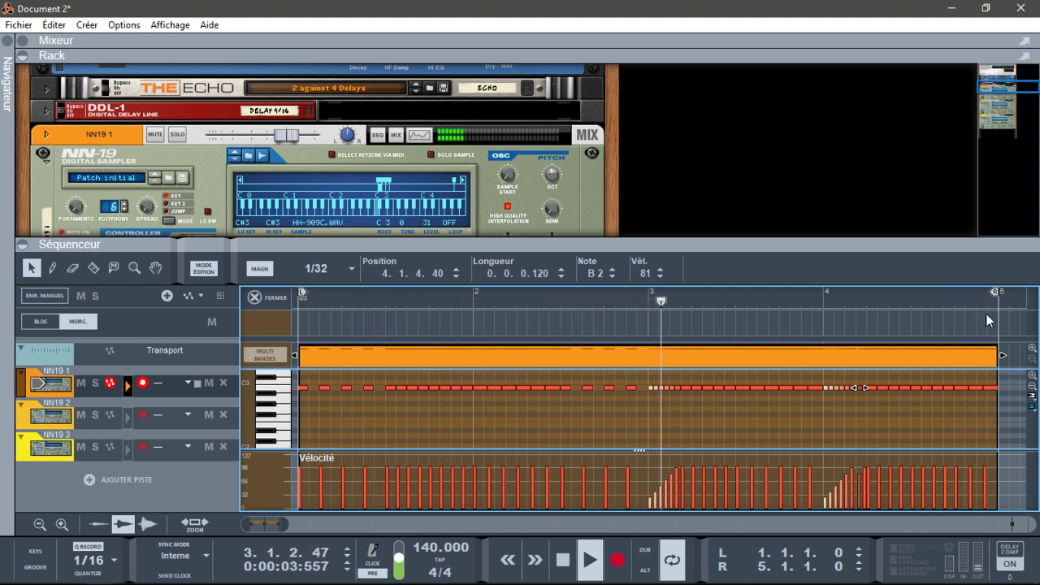
click(852, 442)
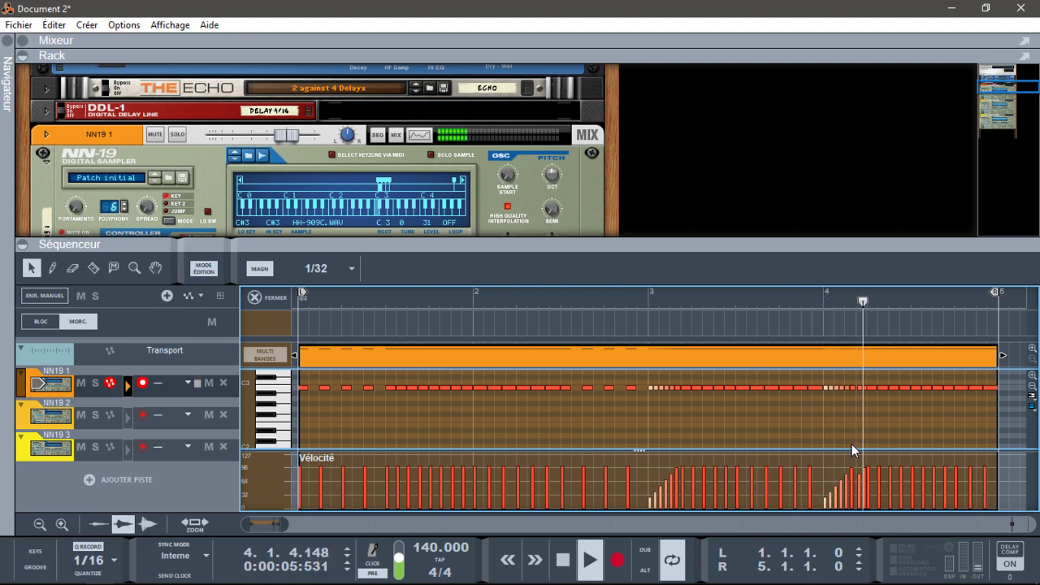
key(space)
Select the notes of the roll at bar 4 and collapse the rack to enlarge the sequencer.
drag(825, 411, 868, 371)
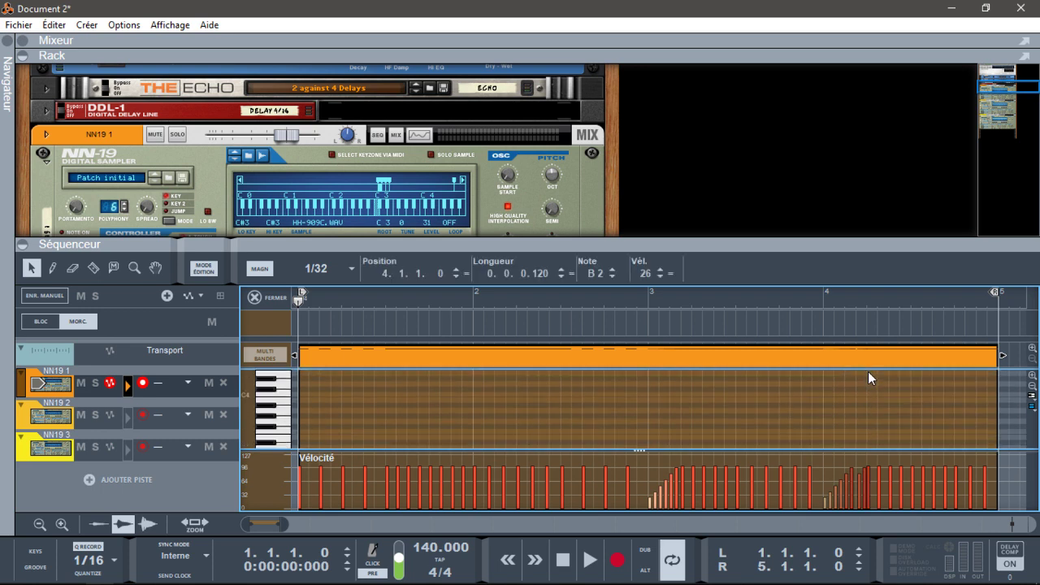
click(11, 58)
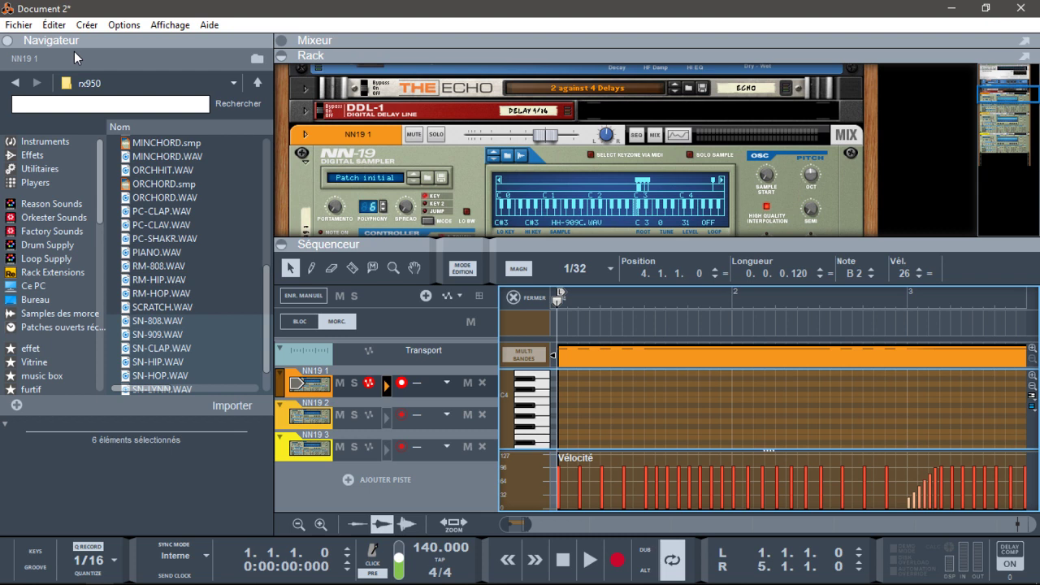
click(287, 54)
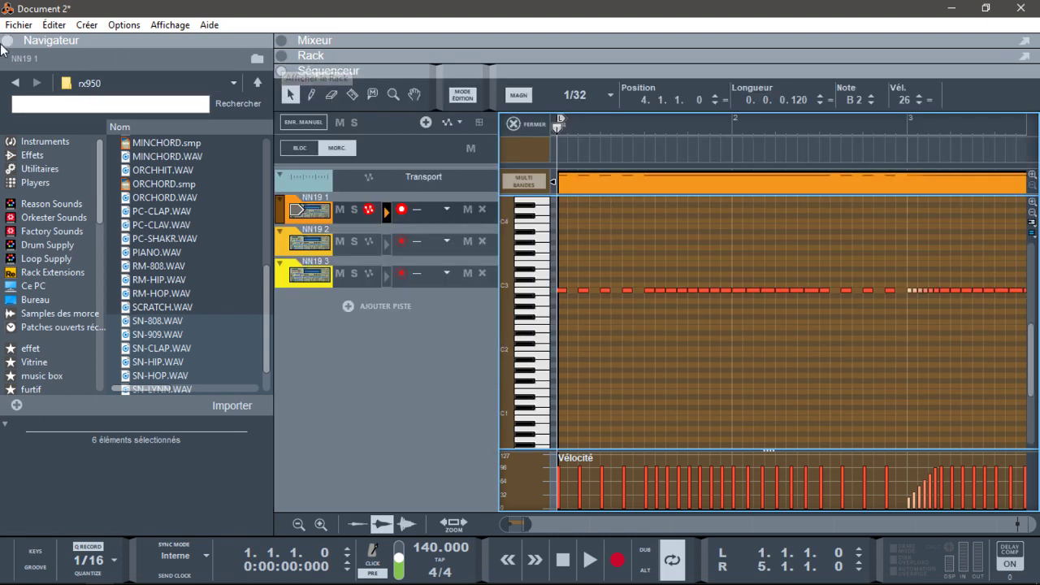
click(7, 41)
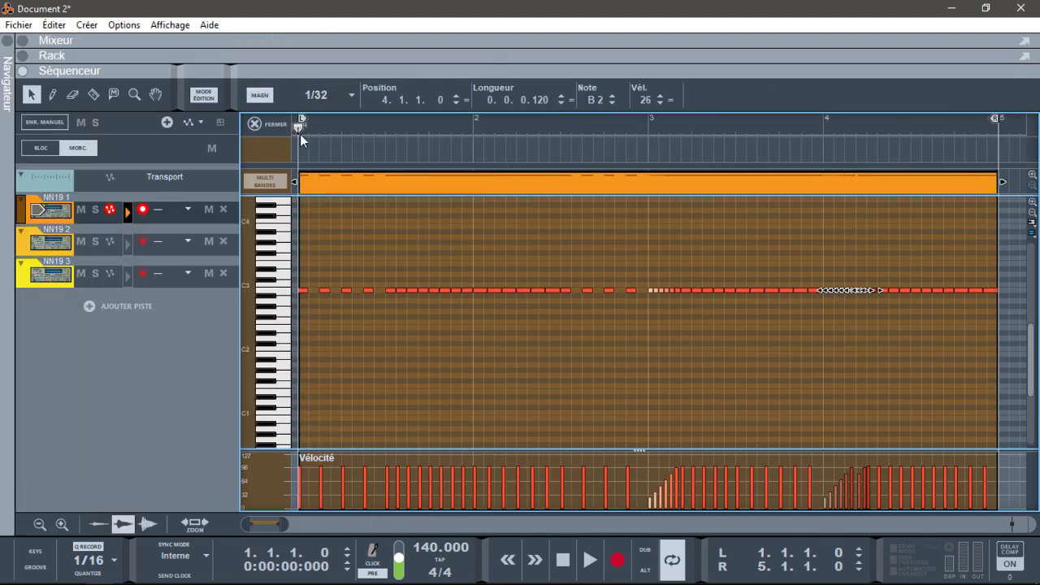
Draw a steadily rising velocity ramp, starting at 28, across the selected roll notes at the start of bar 4.
click(786, 313)
drag(871, 278, 866, 283)
click(46, 100)
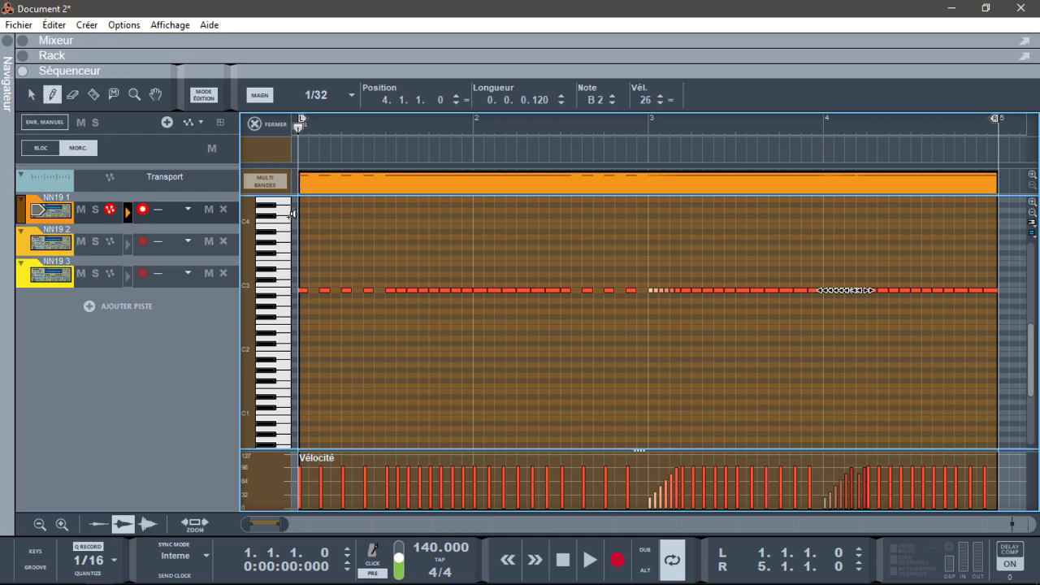
drag(825, 497, 863, 468)
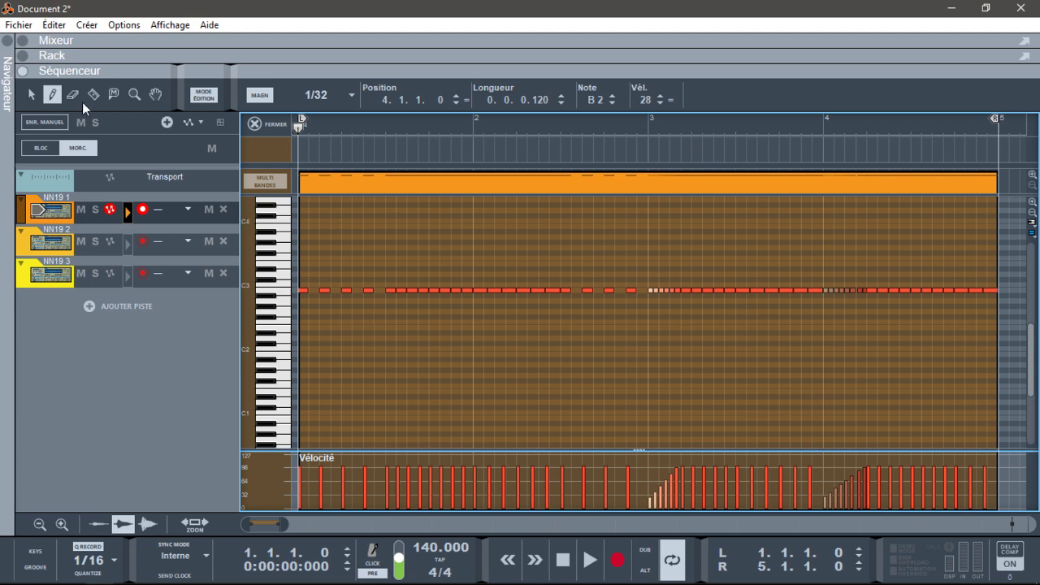
Select every note outside the two rolls, randomize their velocities by 20%, and play the clip briefly.
click(31, 95)
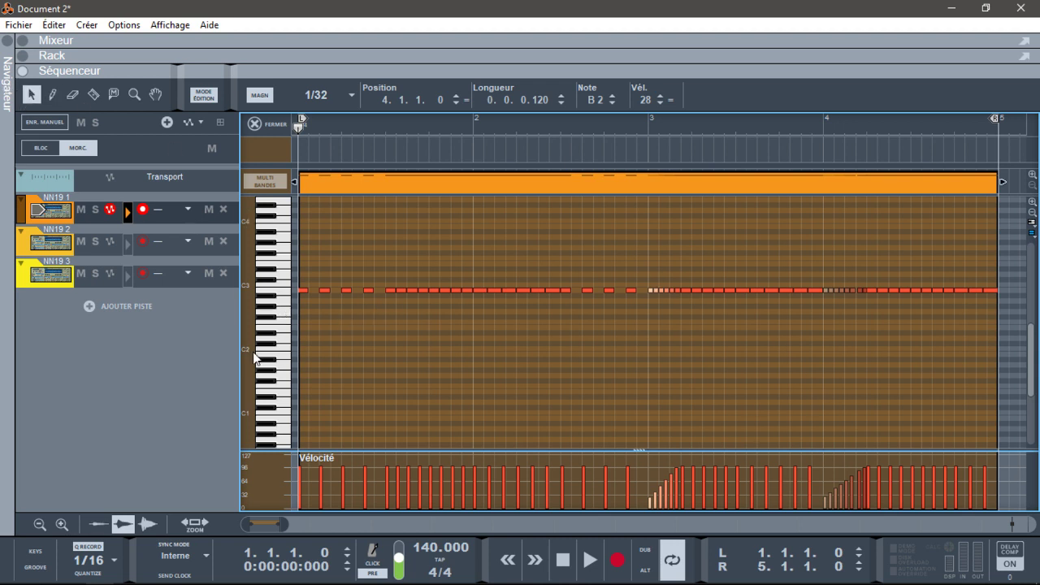
drag(300, 340, 640, 273)
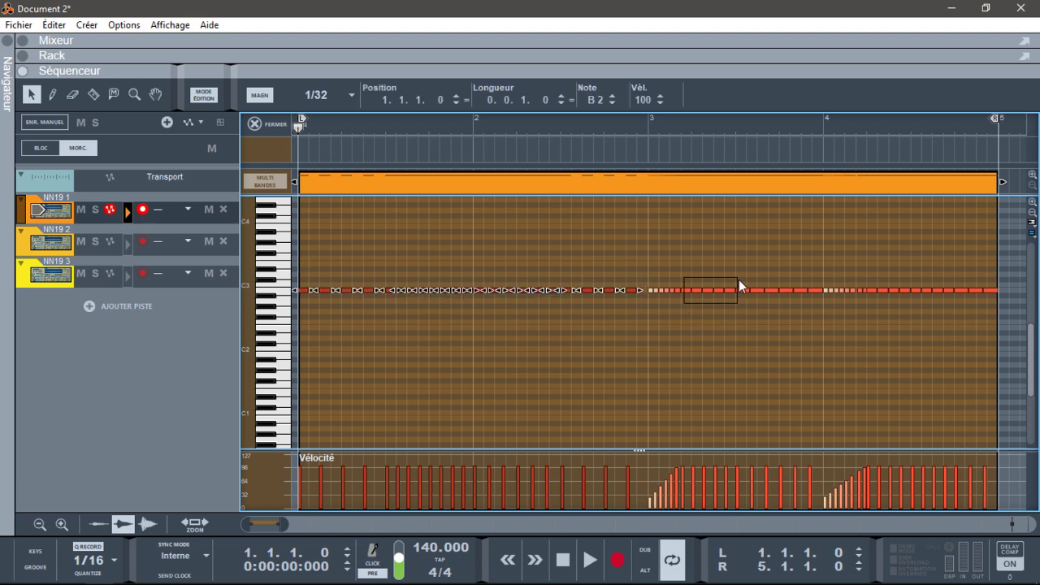
drag(818, 281, 818, 282)
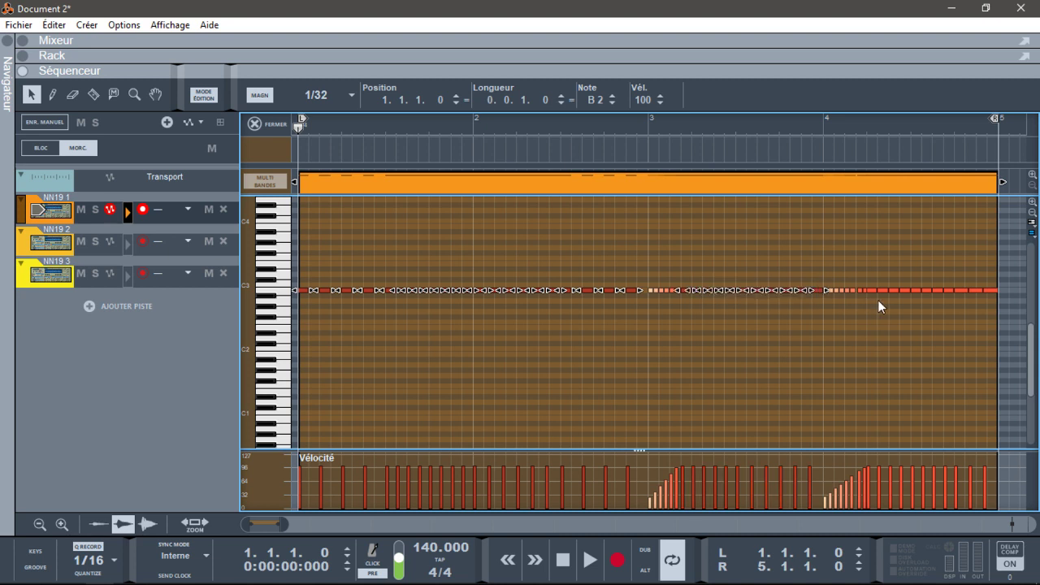
drag(873, 299, 995, 263)
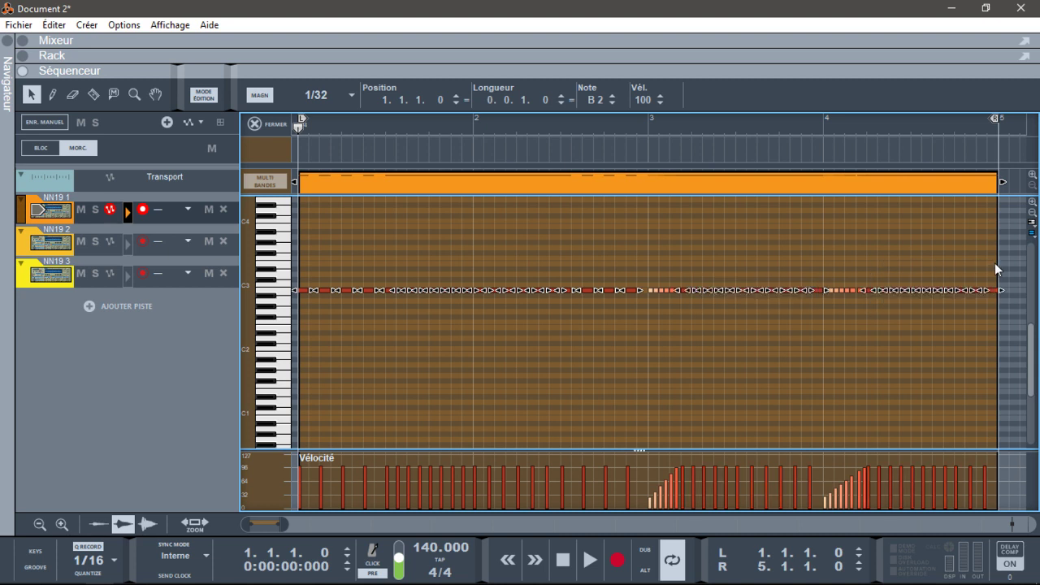
key(F8)
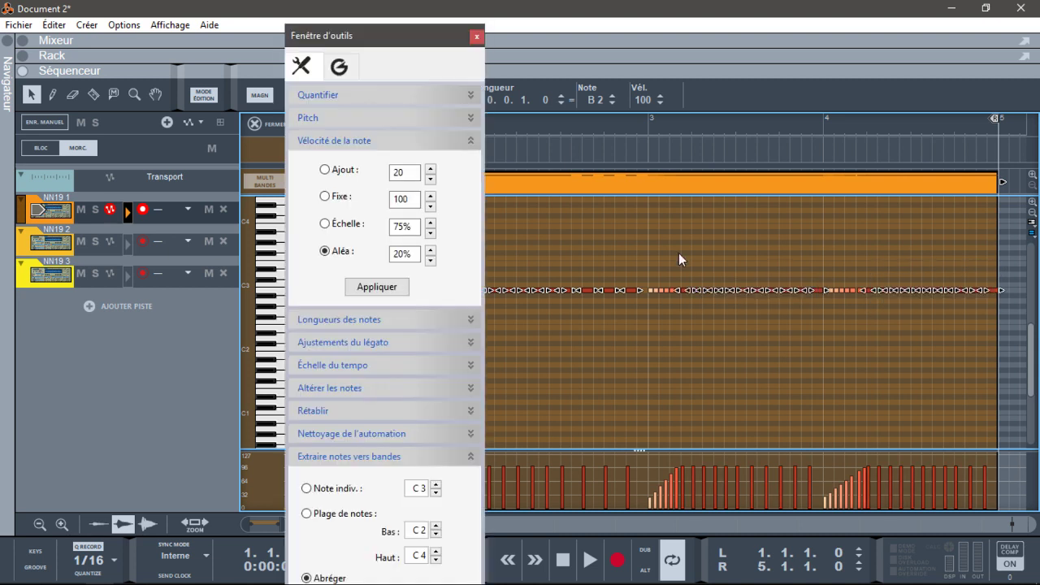
click(382, 289)
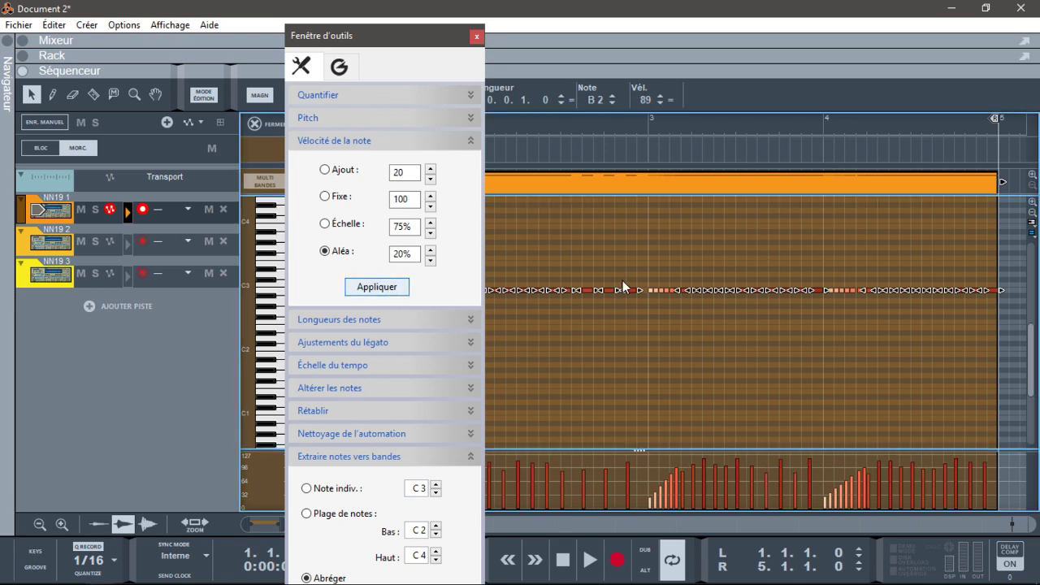
click(476, 36)
key(space)
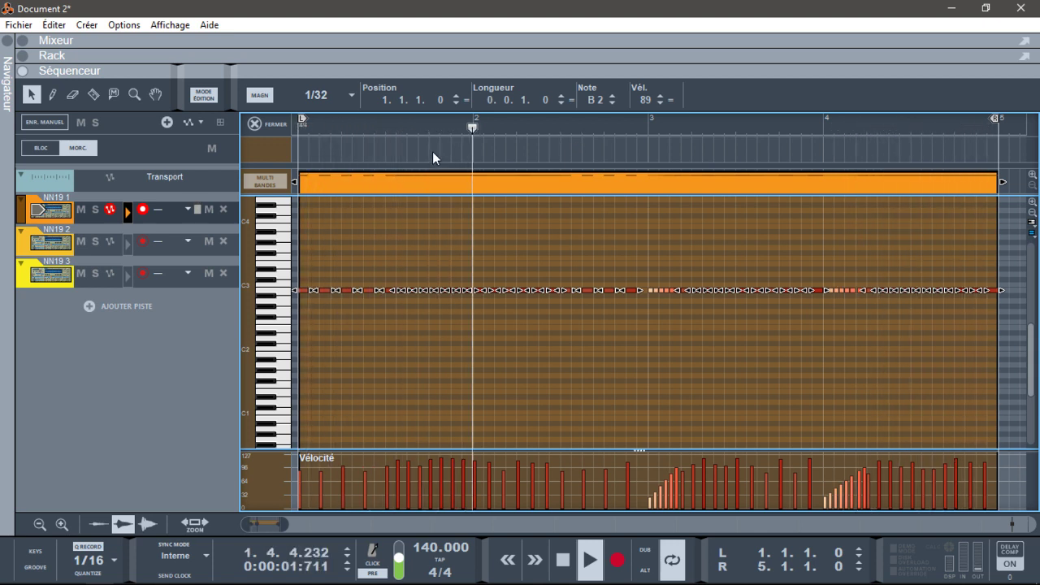
key(space)
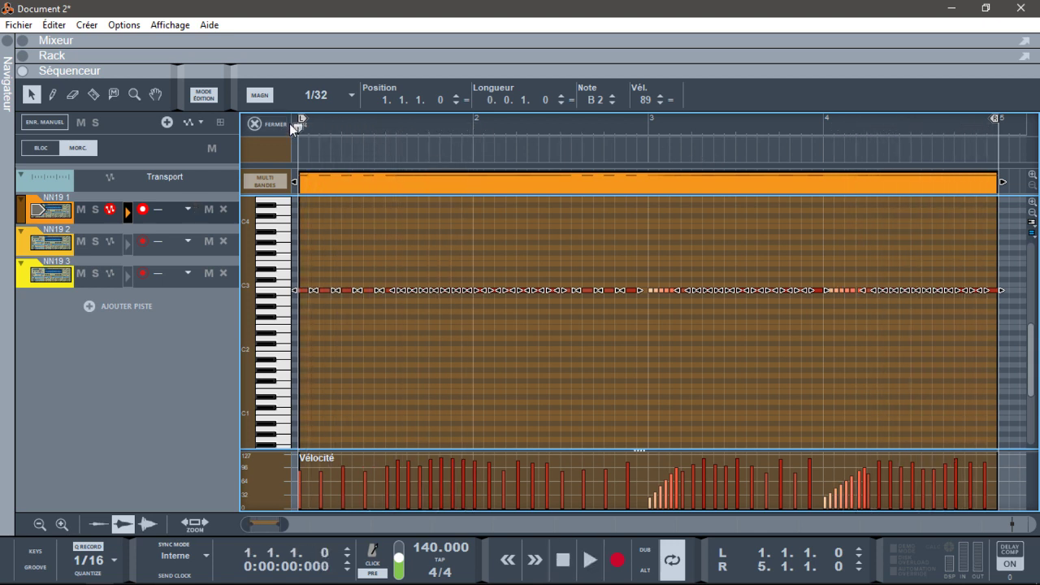
Close the clip, duplicate the four-bar NN19 1 clip to bar 5, and extend the loop's right locator to bar 9.
click(264, 123)
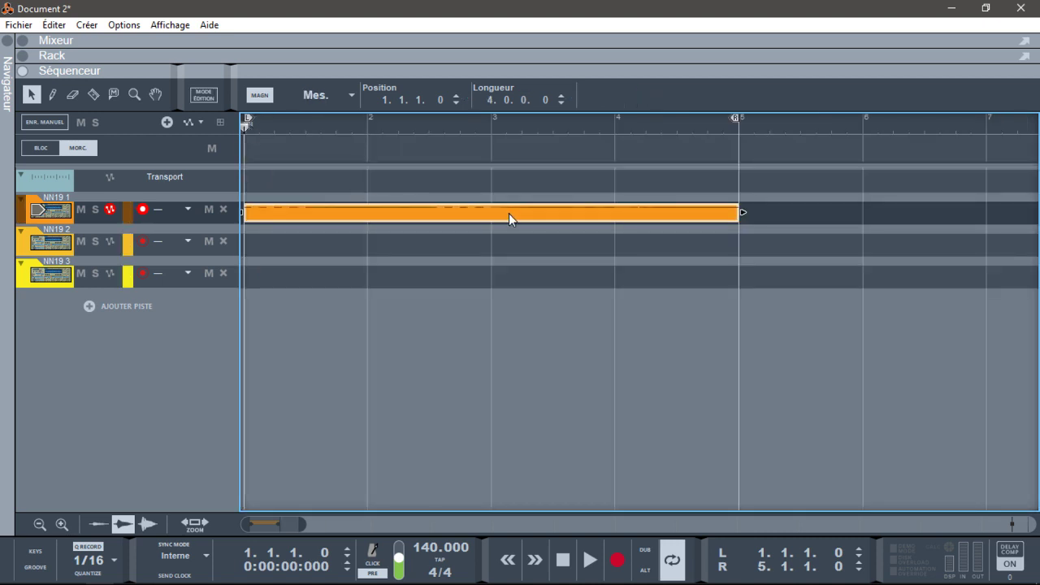
key(ctrl+d)
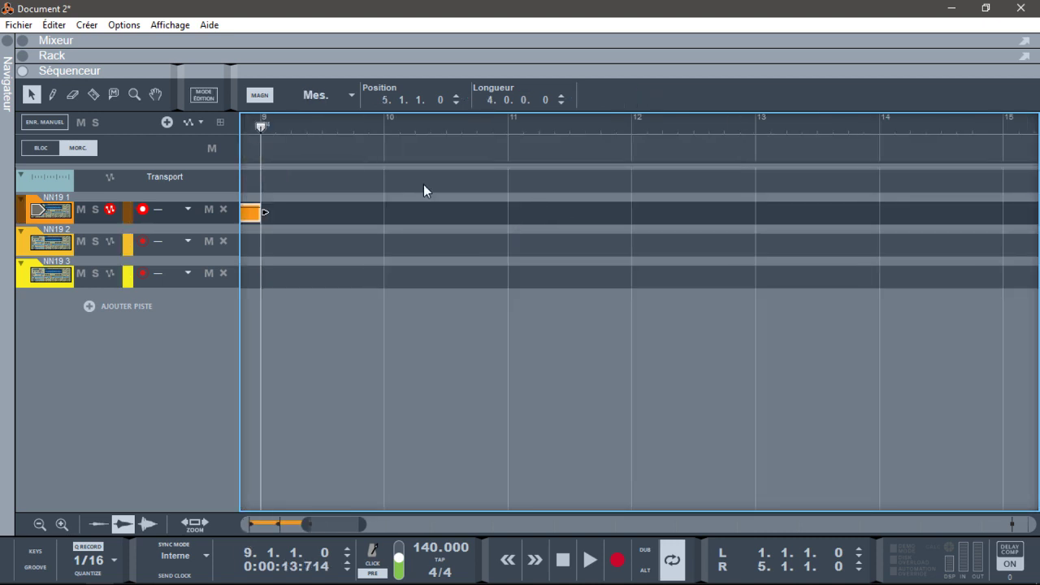
drag(306, 524, 244, 524)
mouse_move(451, 118)
mouse_down()
mouse_move(699, 115)
mouse_move(670, 119)
mouse_up()
Play the eight-bar loop from the start to listen to both hi-hat clips, and stop.
key(Home)
key(space)
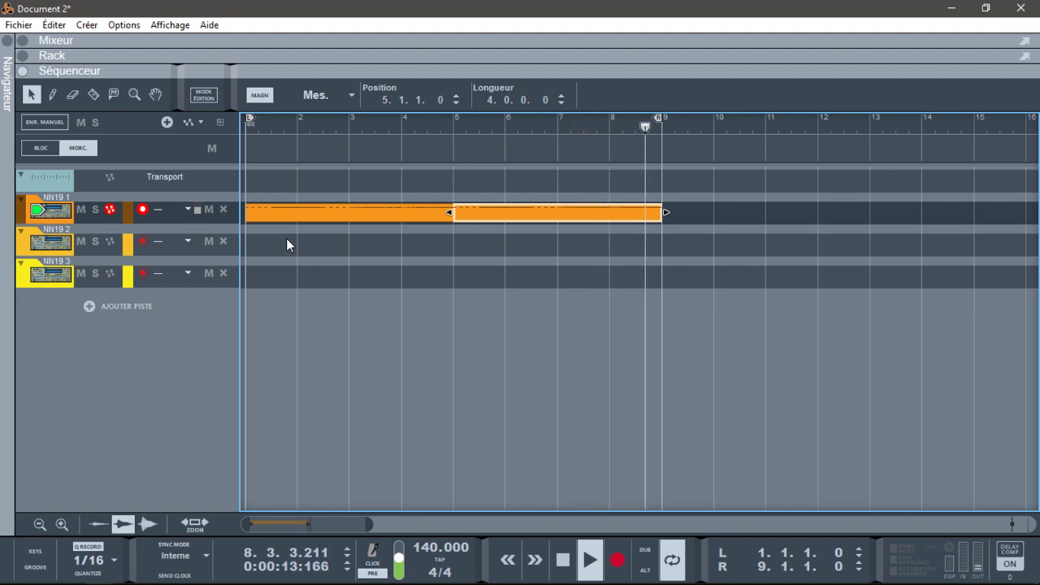
key(space)
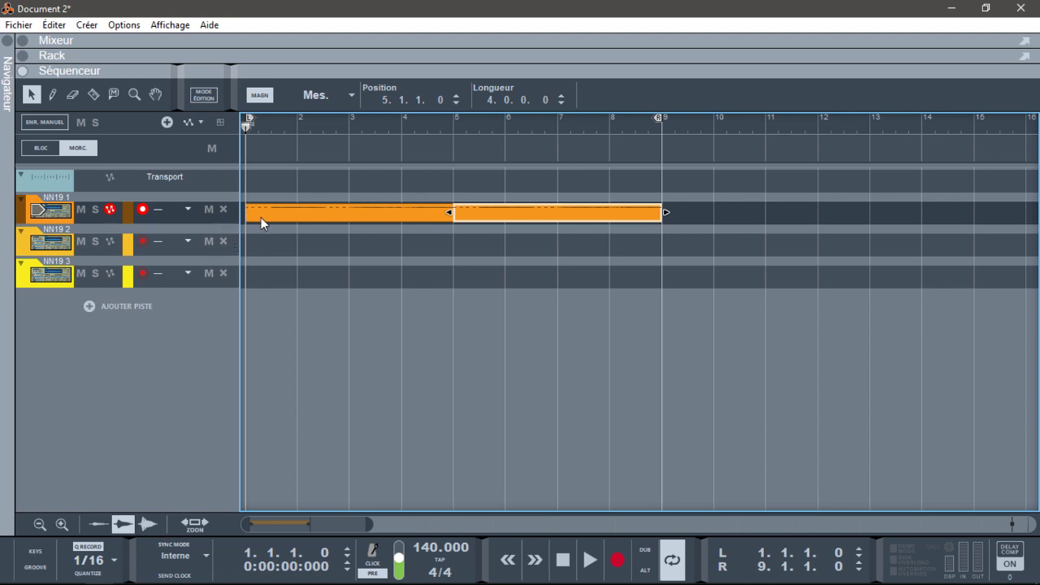
Show NN19 1 in the rack and join its two hi-hat clips into one eight-bar clip.
click(23, 55)
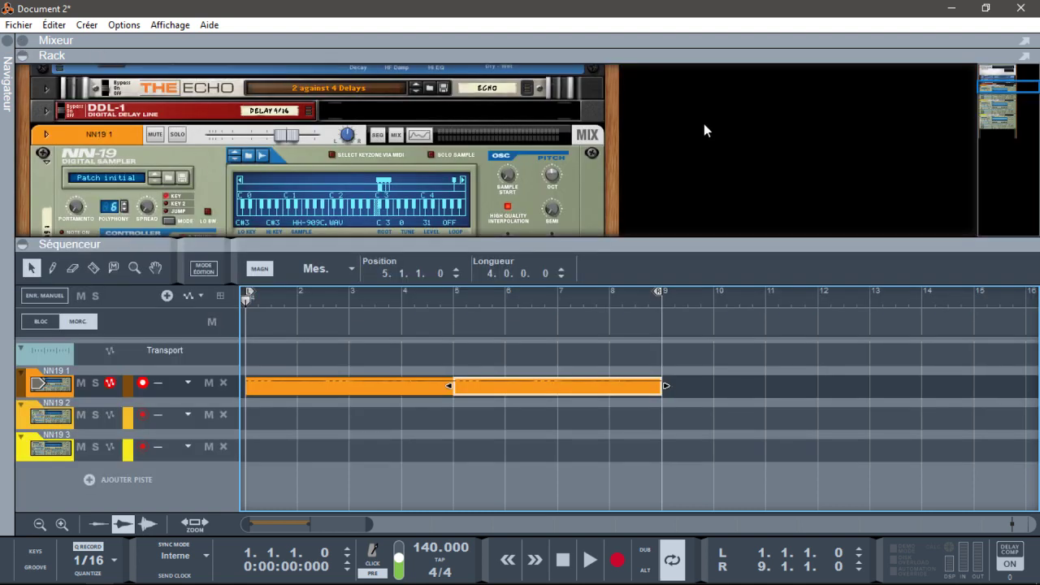
drag(1004, 81, 1006, 93)
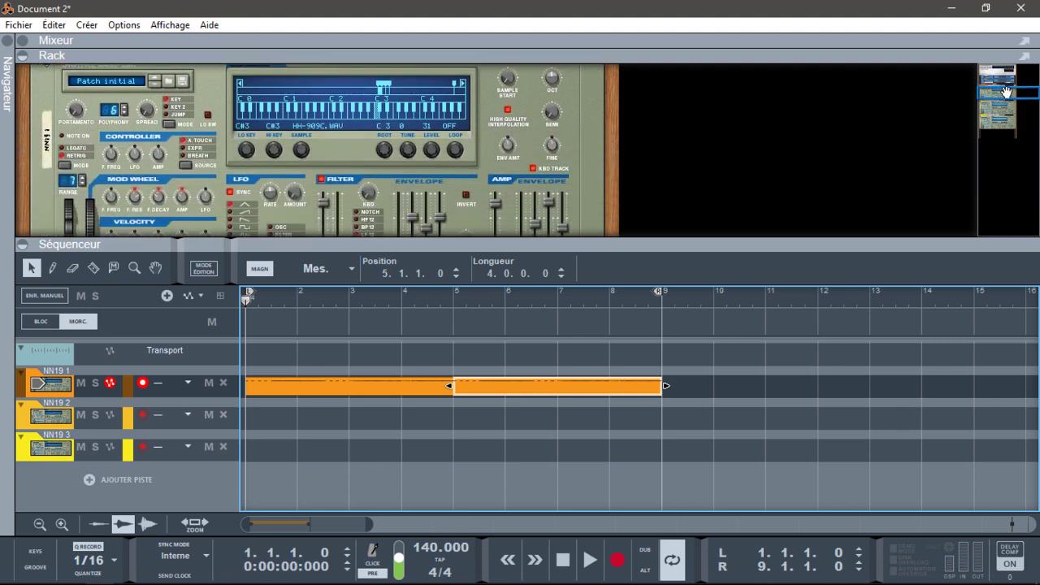
drag(443, 348, 467, 412)
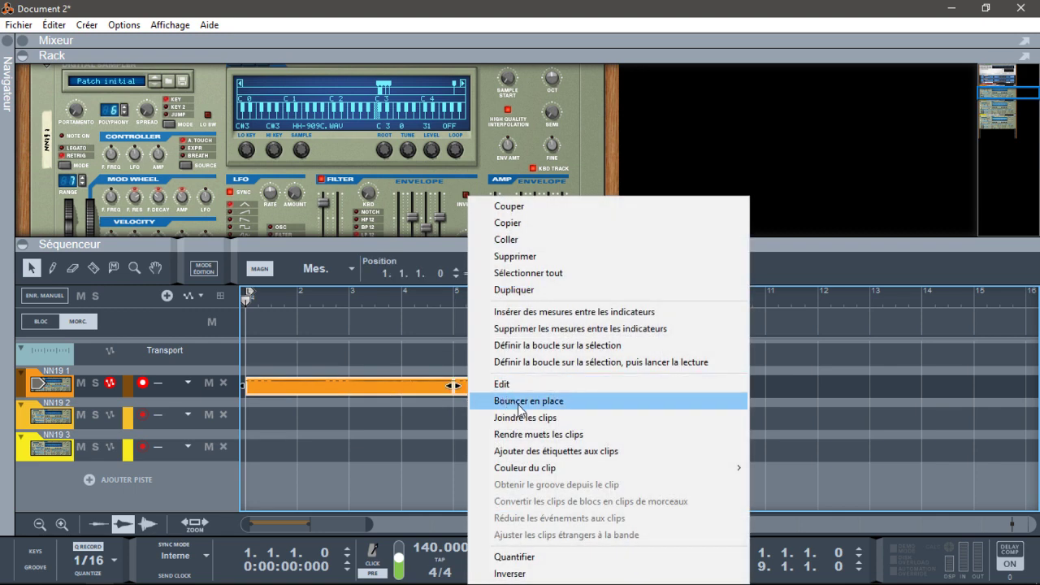
click(529, 417)
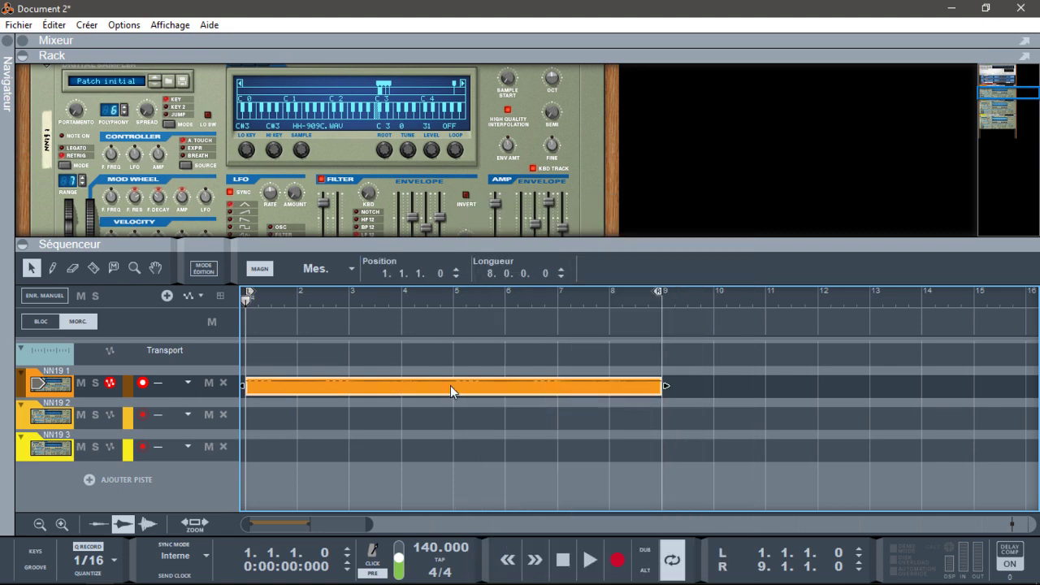
Open the joined NN19 1 clip, record pitch bend movements across its eight bars, stop, and close the clip.
double_click(450, 385)
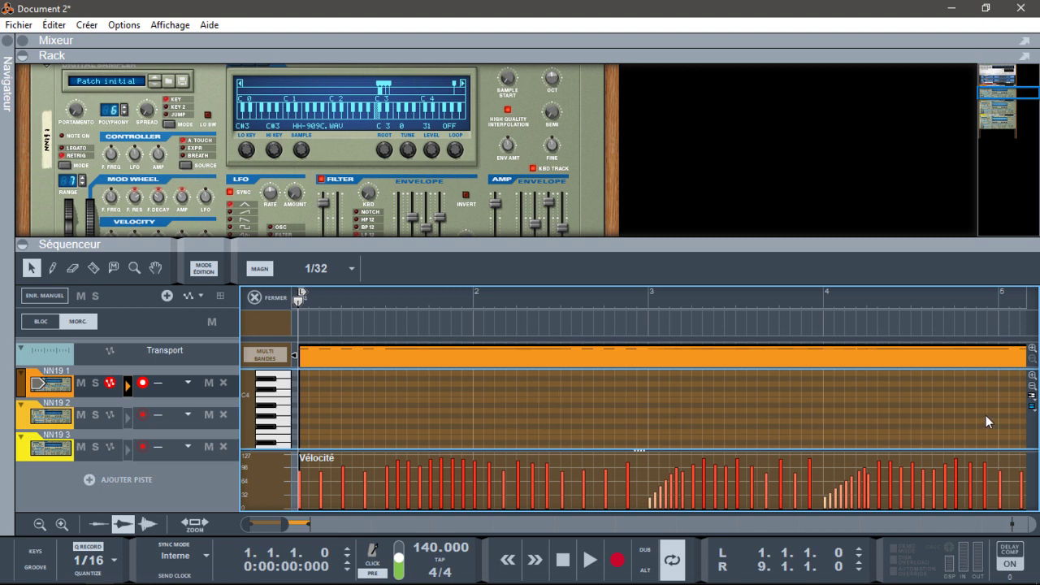
drag(890, 240, 911, 202)
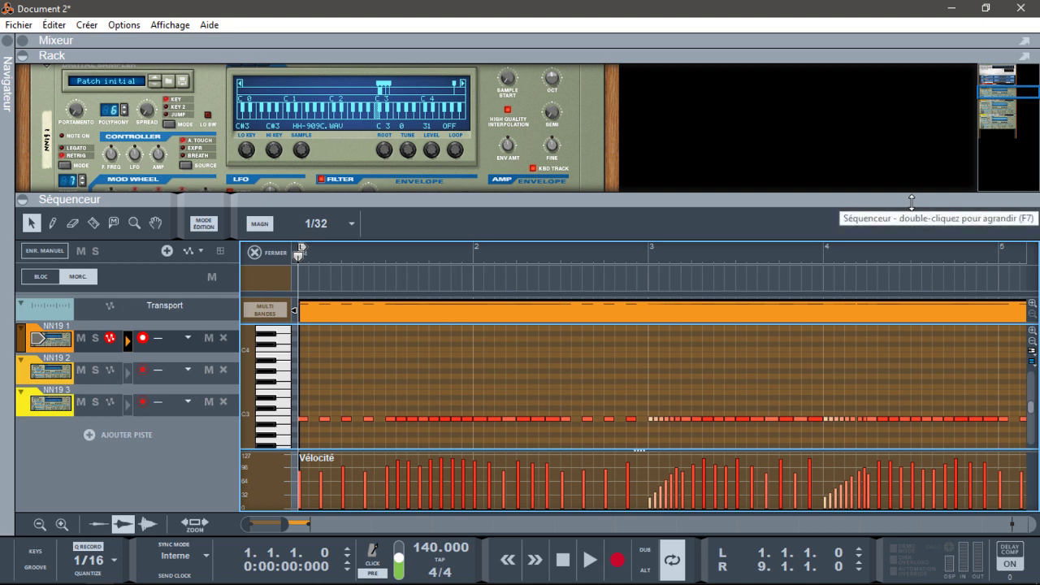
click(192, 523)
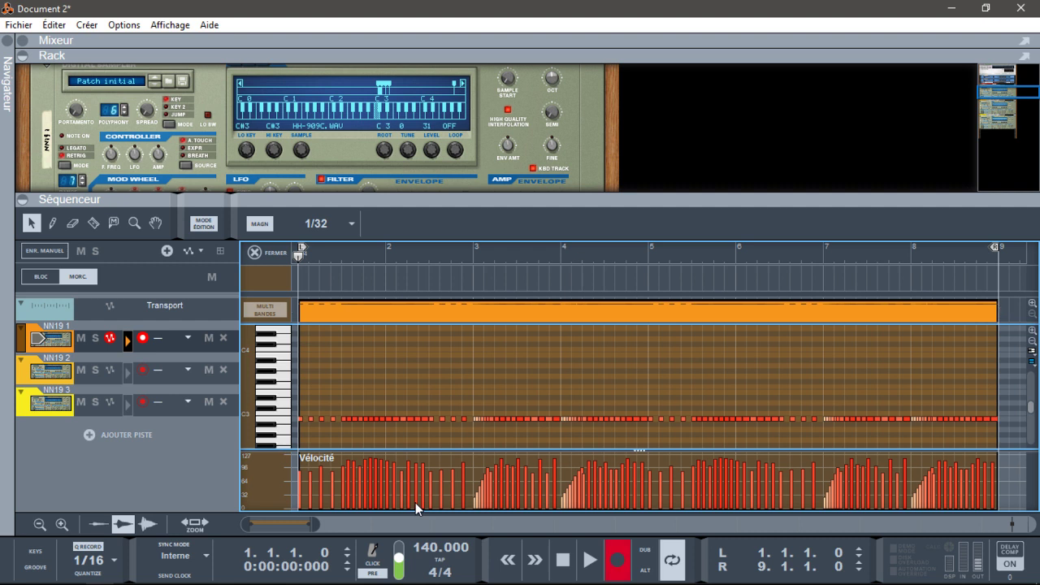
key(ctrl+Return)
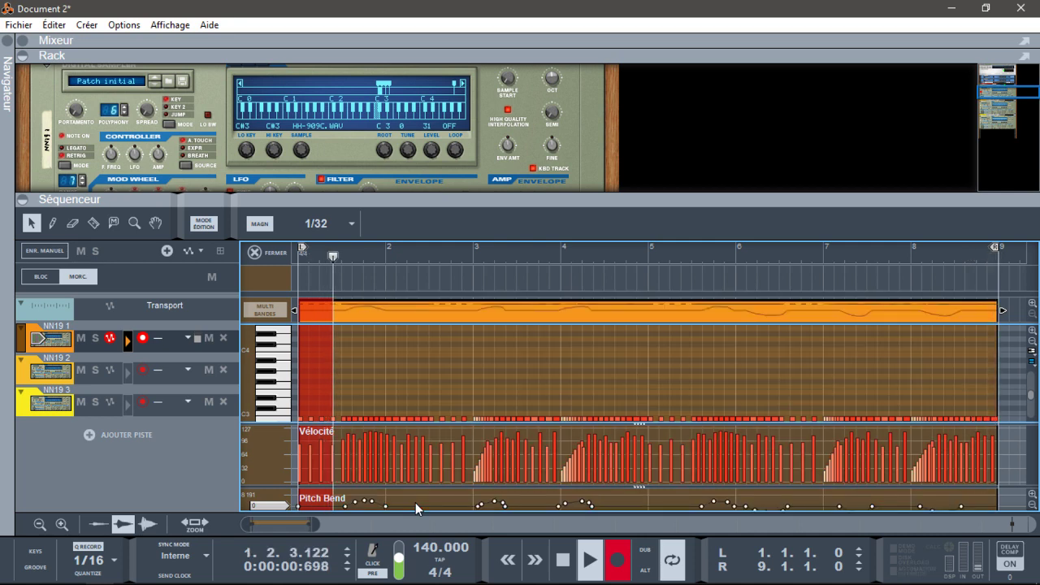
key(space)
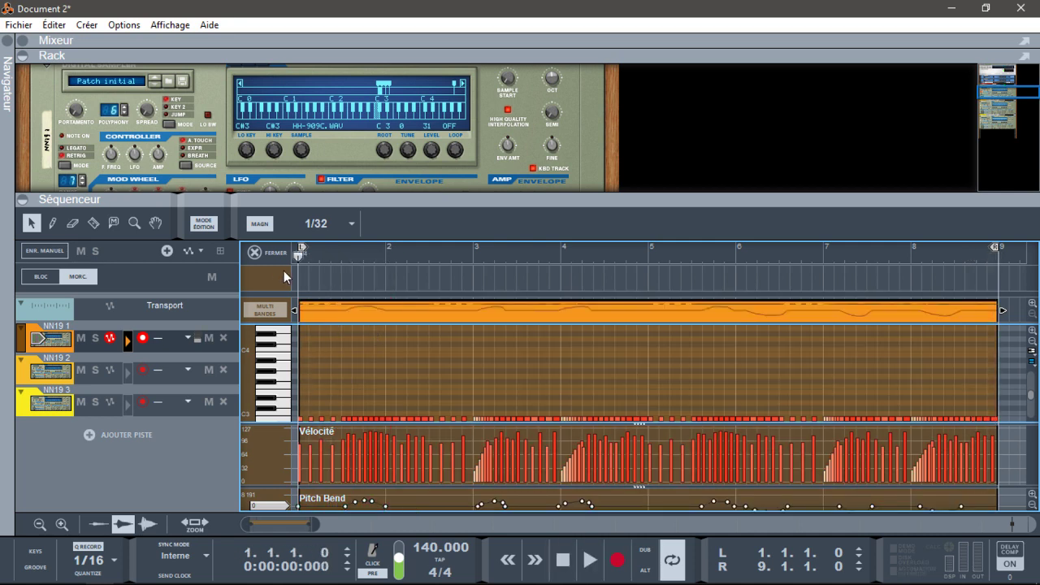
click(255, 253)
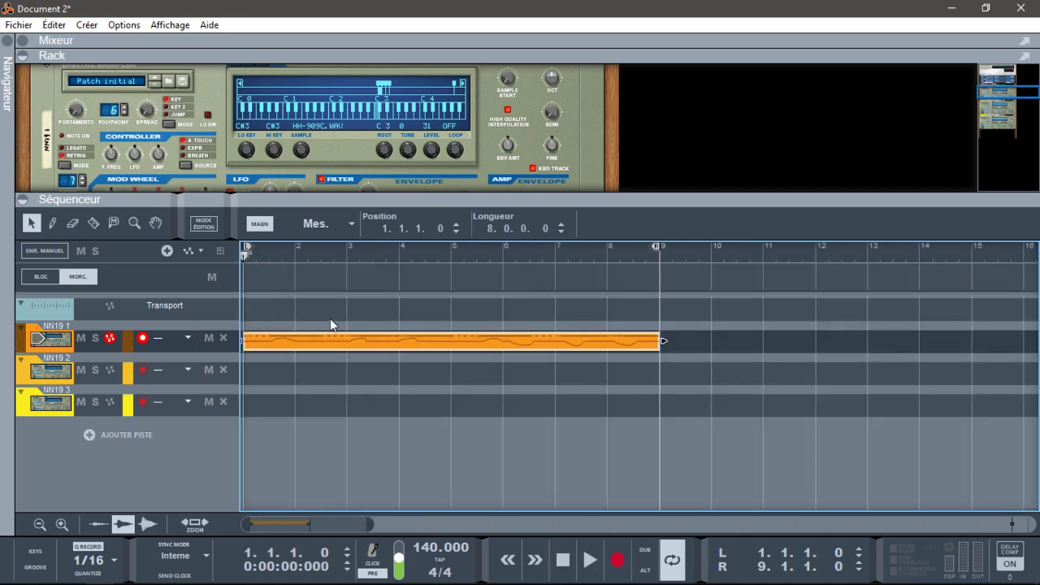
Play the eight-bar loop with NN19 1 in full view in the rack to listen to the pitch bends, and stop.
key(space)
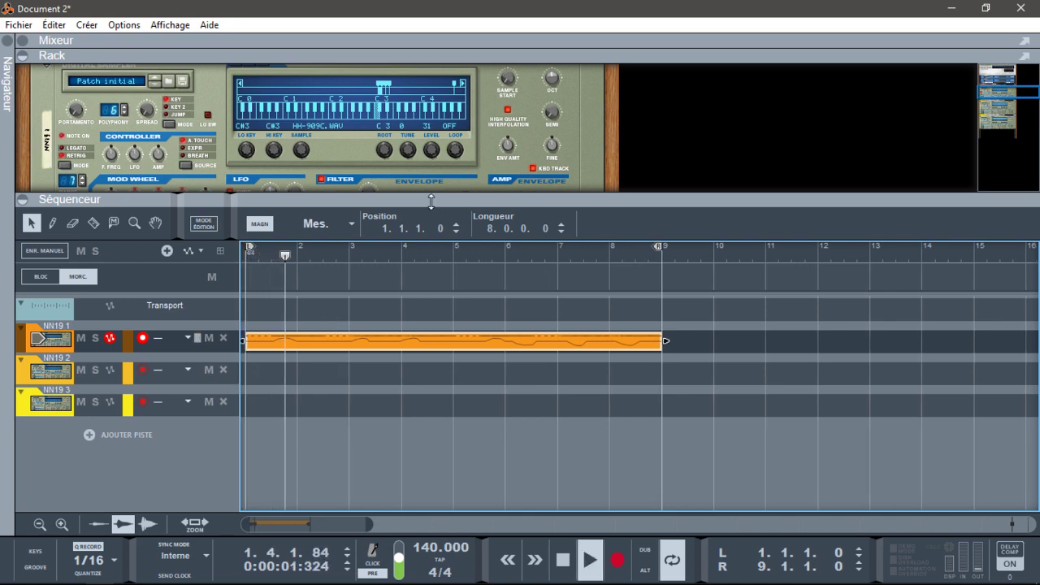
drag(438, 202, 457, 326)
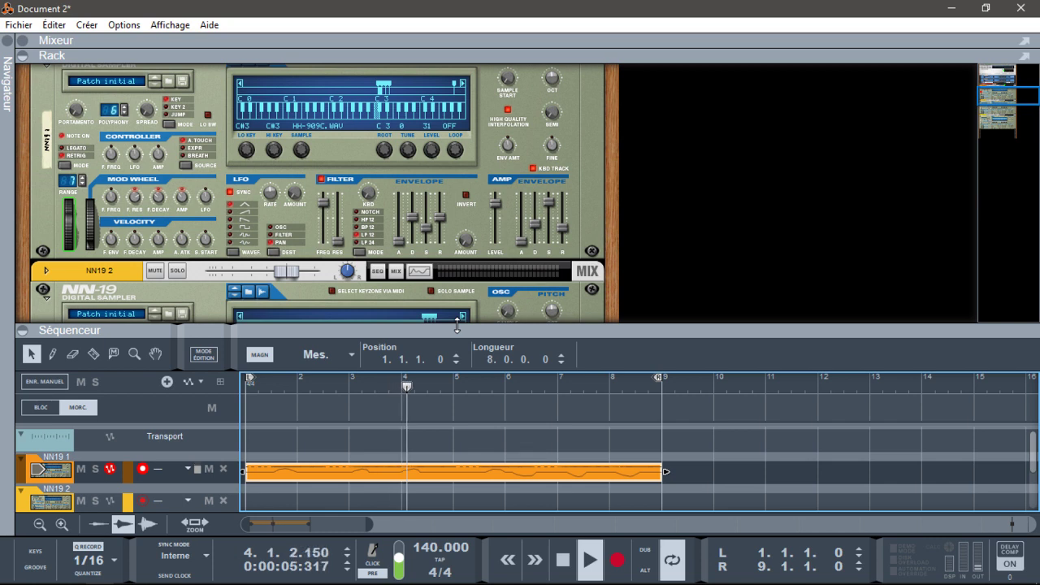
drag(457, 326, 451, 293)
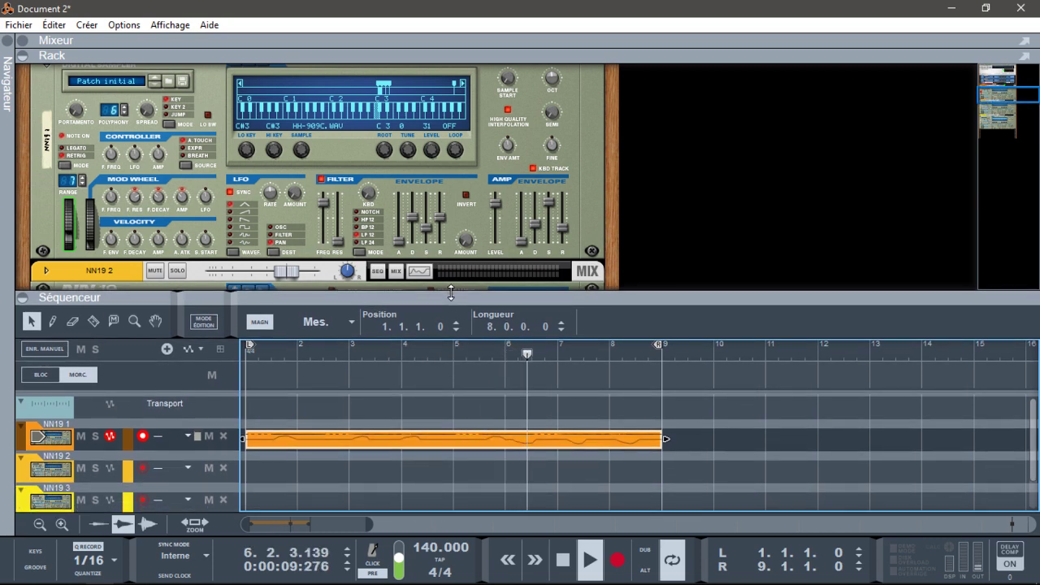
click(42, 436)
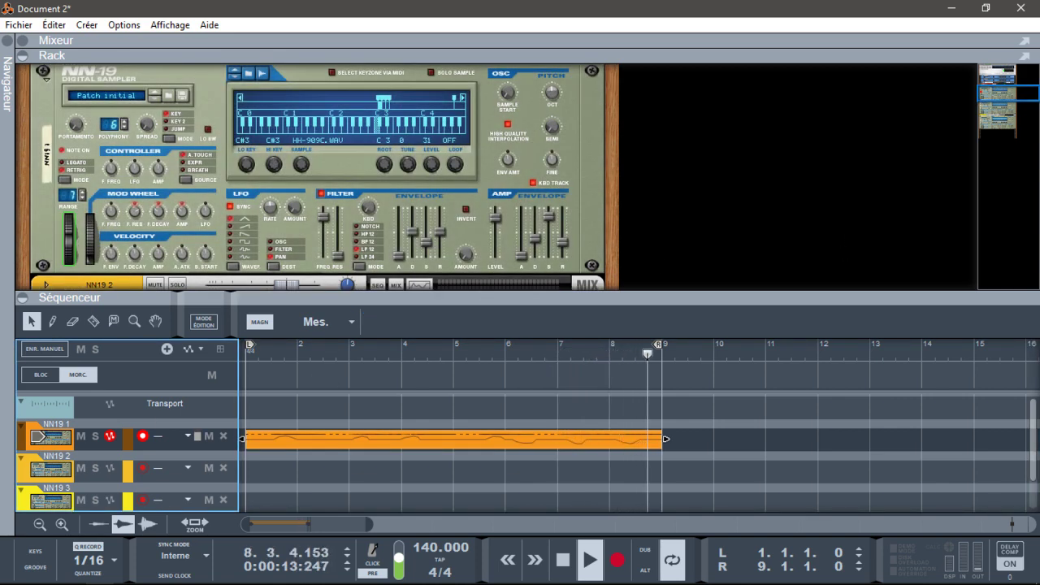
key(space)
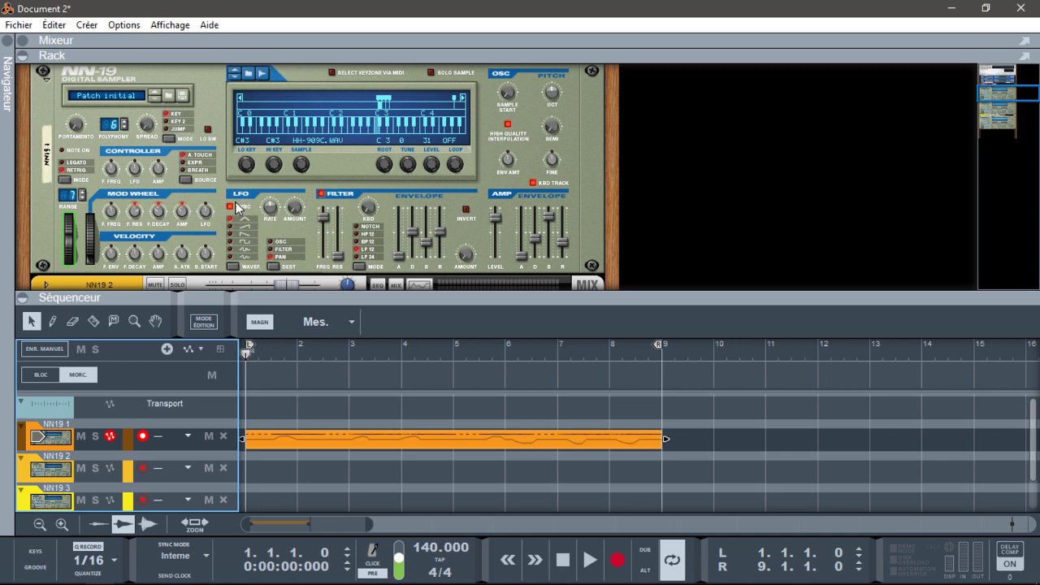
Try NN19 1's LFO destination on OSC, and check the NN19 2 panel before returning to NN19 1.
click(272, 246)
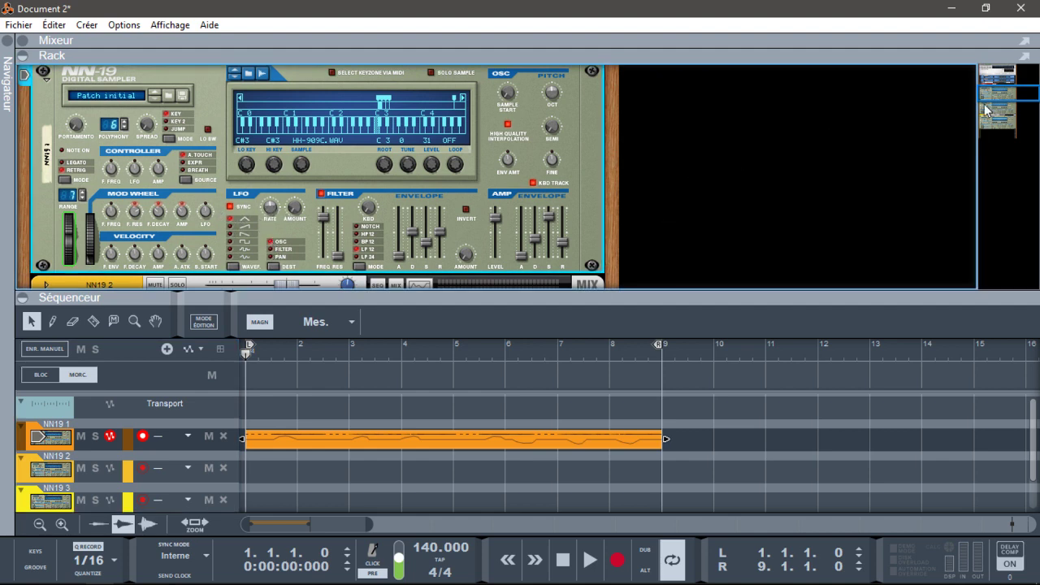
scroll(572, 148, down, 6)
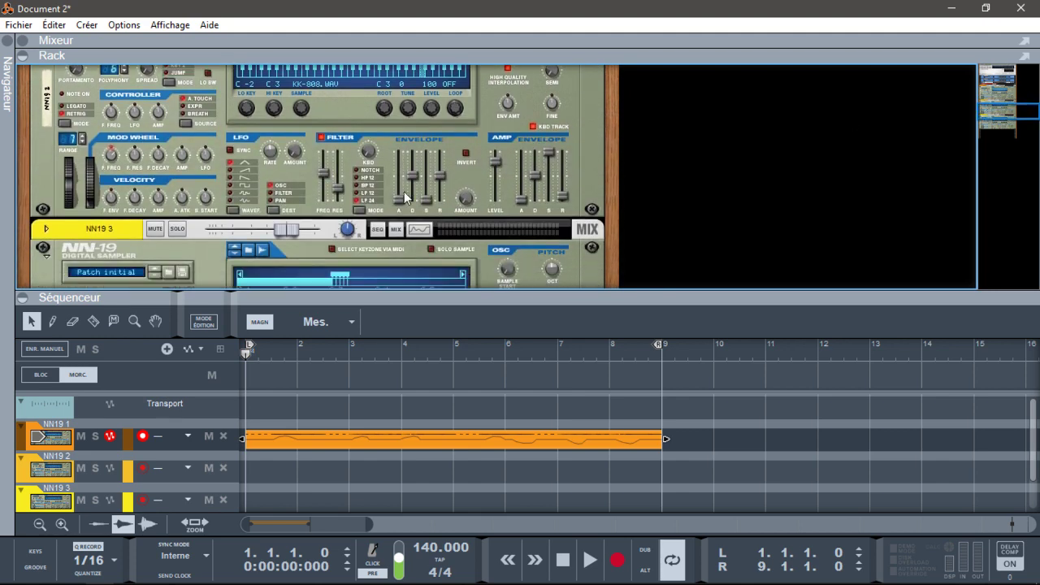
drag(1013, 116, 992, 99)
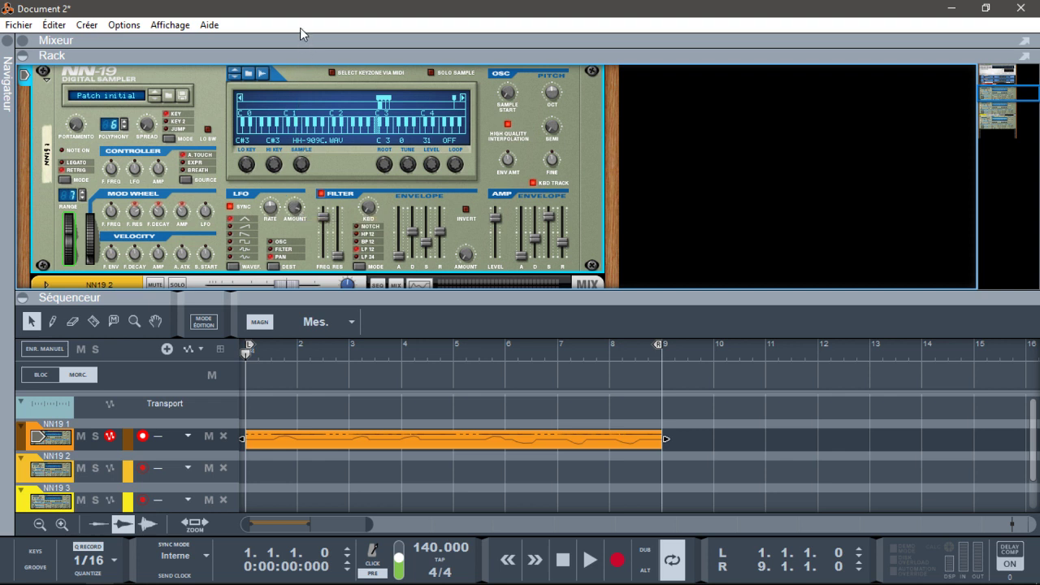
Play the hi-hat loop while checking NN19 1's amp envelope and level in the rack.
key(space)
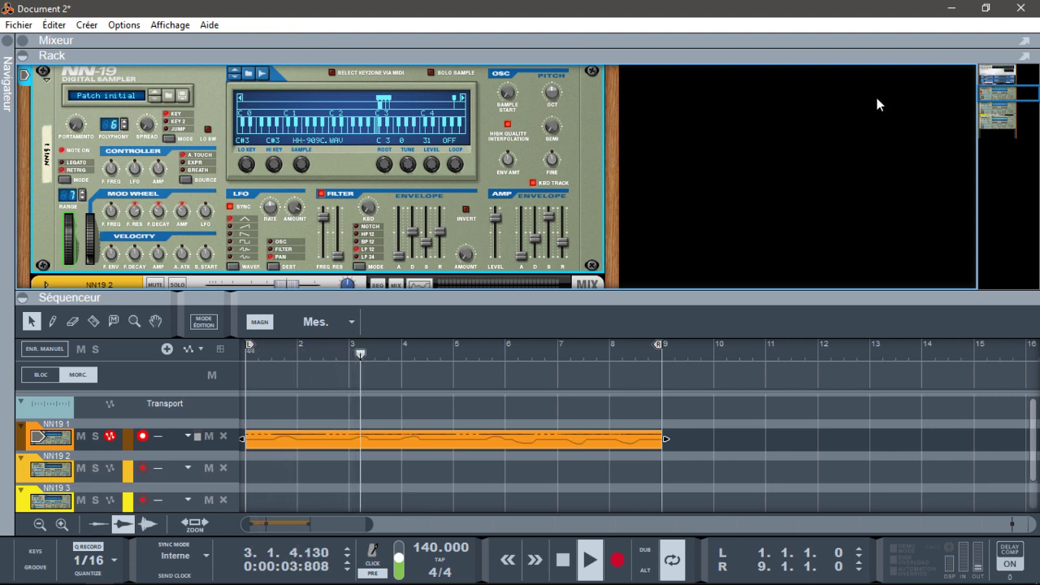
click(989, 89)
drag(989, 89, 988, 89)
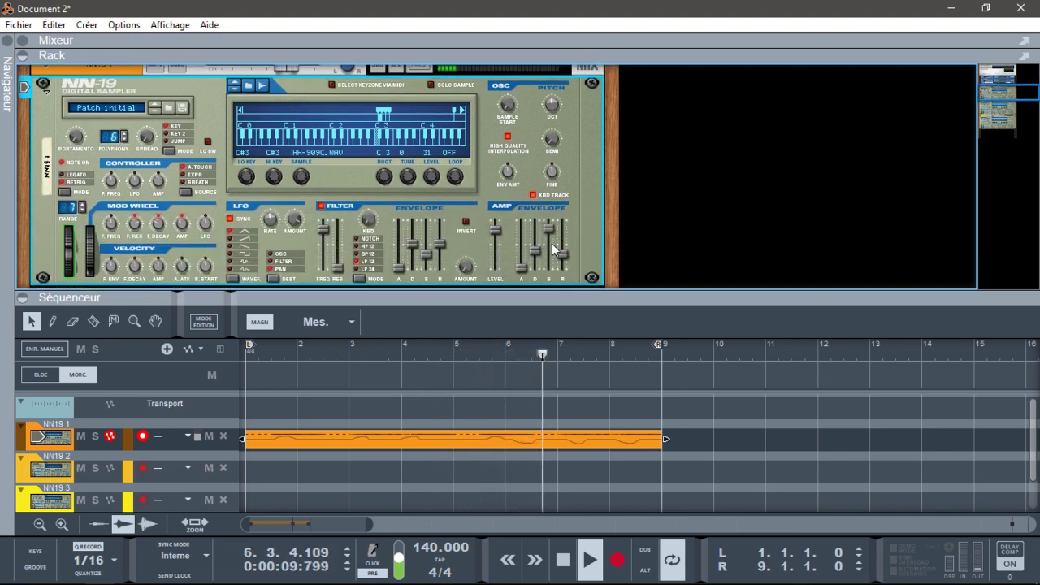
mouse_move(495, 233)
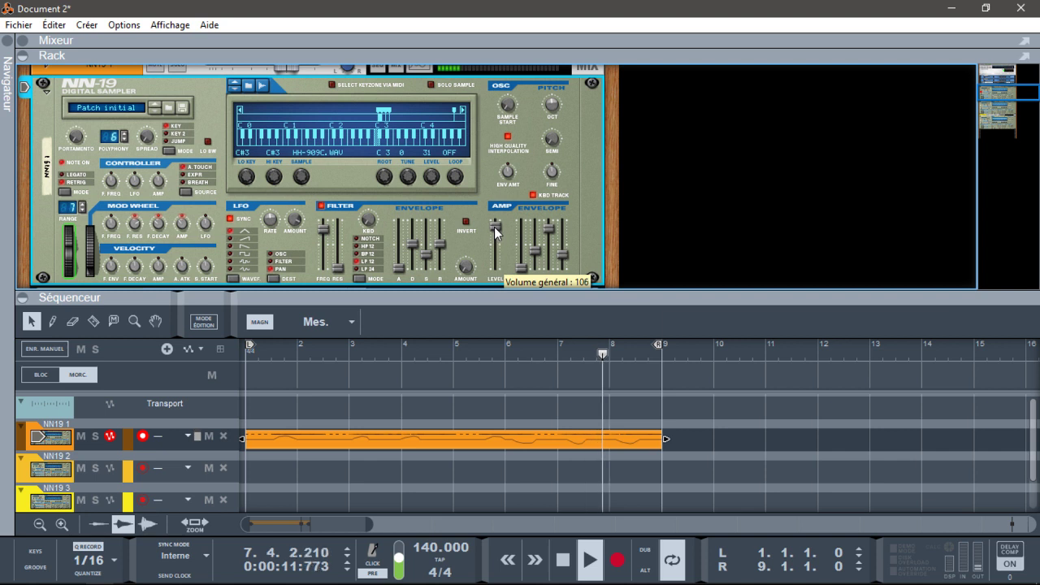
drag(496, 228, 498, 230)
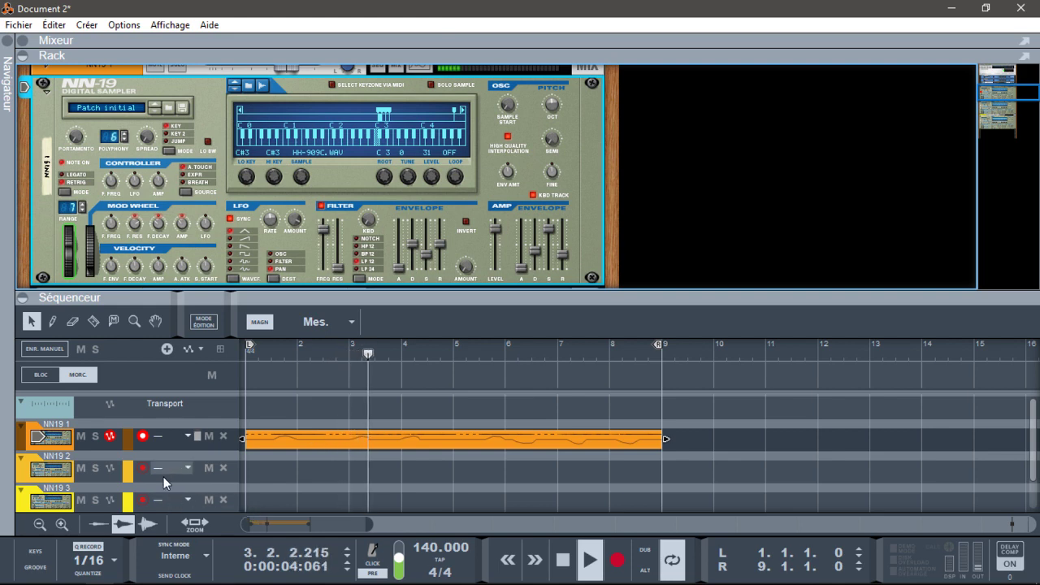
Stop playback, select the NN19 3 track, and record a snare pattern over the eight-bar loop with a hit around beat 3 of each bar.
click(90, 507)
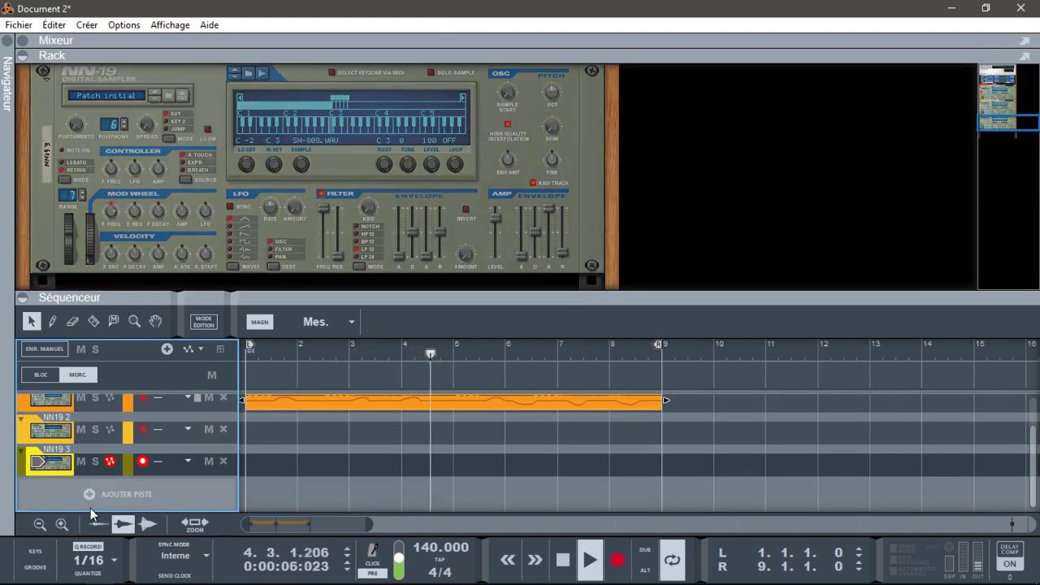
key(space)
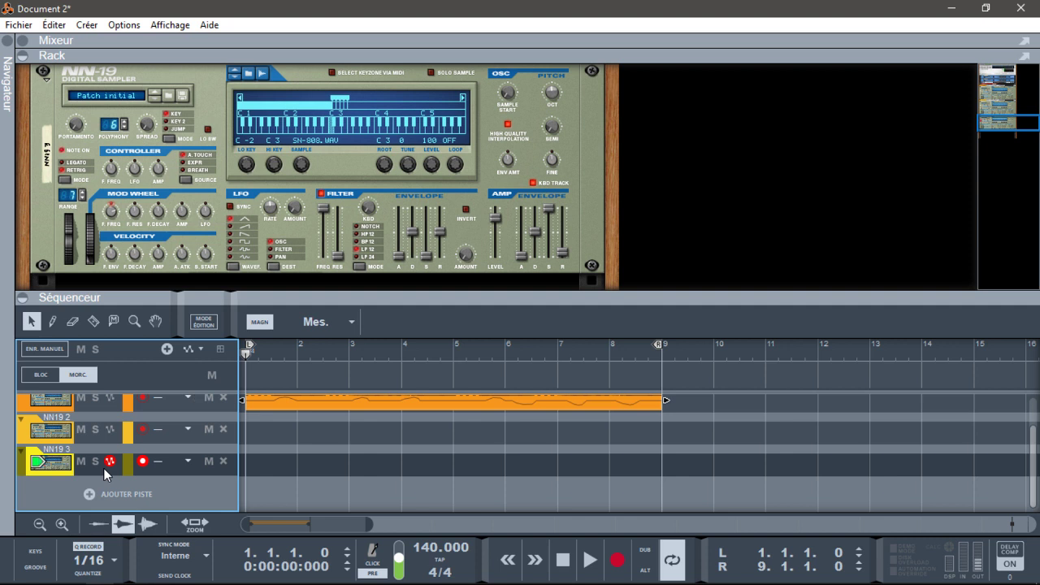
key(ctrl+Return)
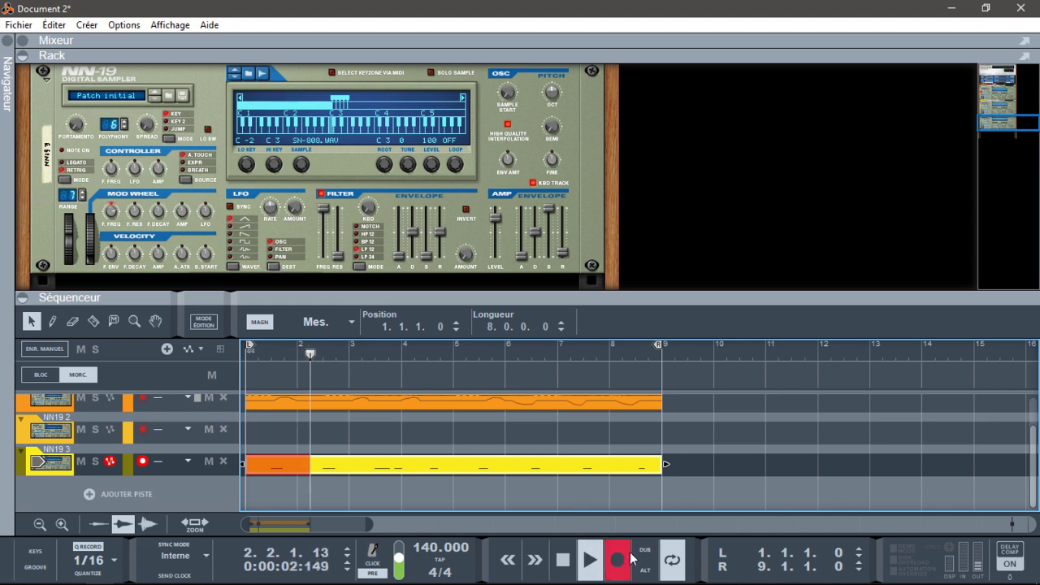
key(ctrl+Return)
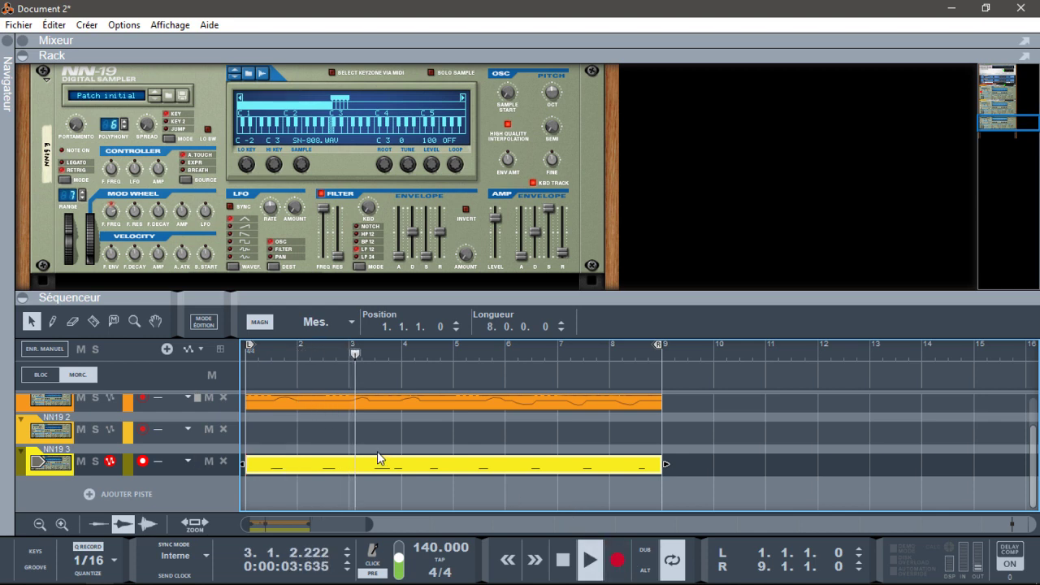
Select the NN19 2 track, restart from bar 1, and record a kick pattern over the eight-bar loop.
click(155, 437)
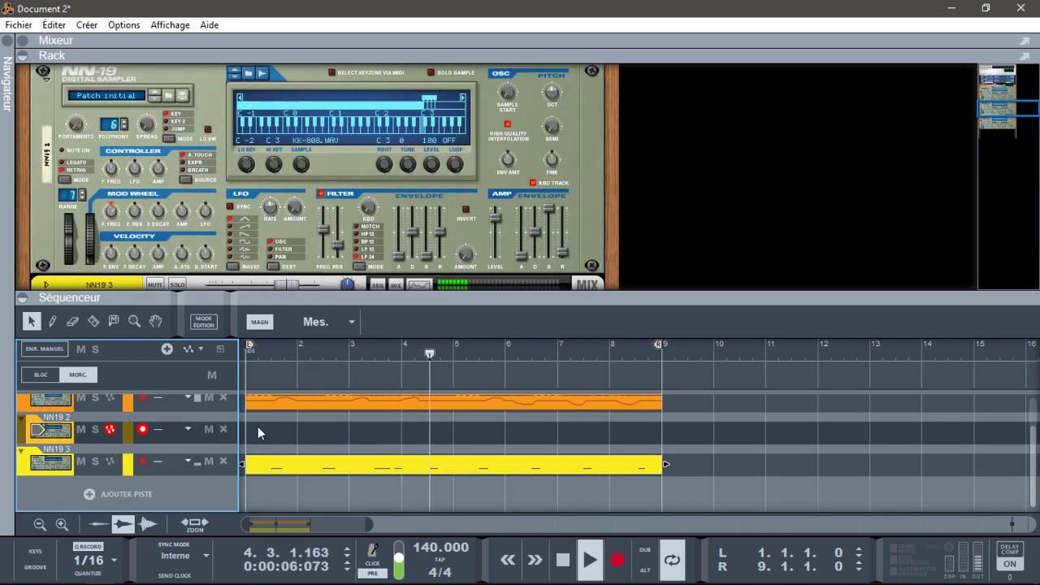
key(space)
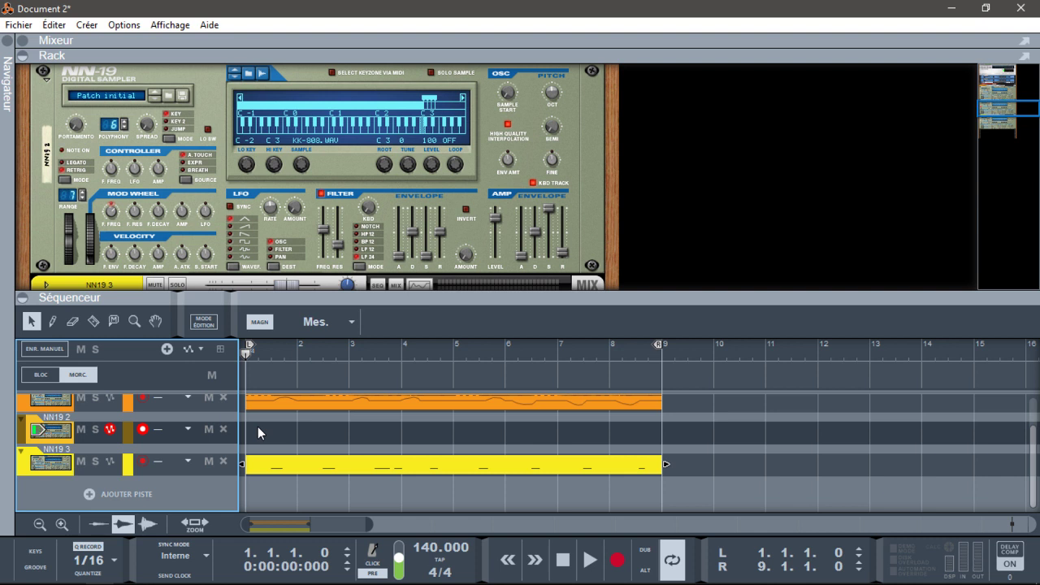
key(ctrl+Return)
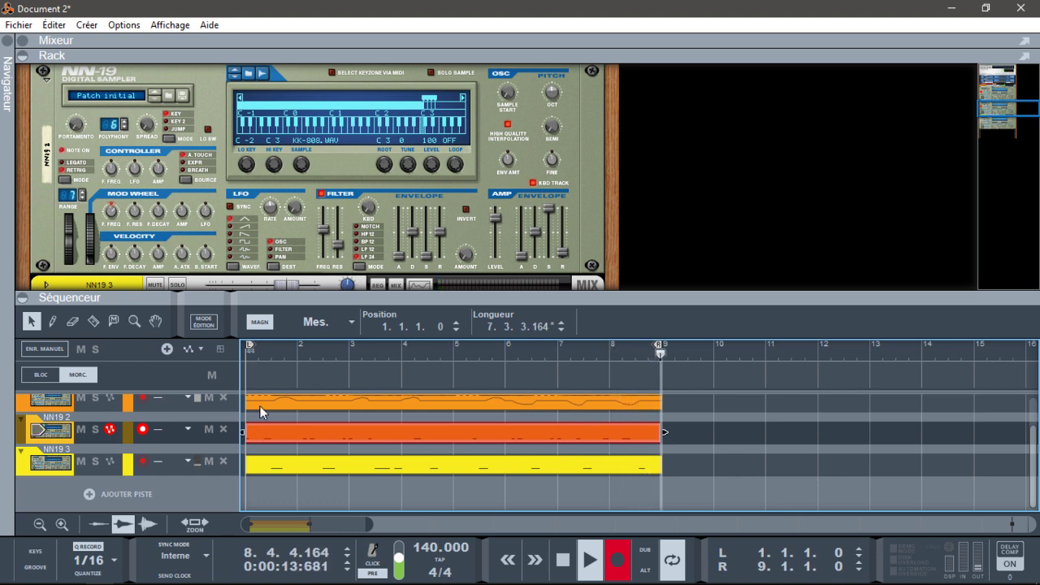
key(space)
Open the NN19 3 clip in the enlarged sequencer and move the late bar 4 and bar 8 snares to 4.3.1.0 and 8.3.1.0 during playback.
double_click(555, 461)
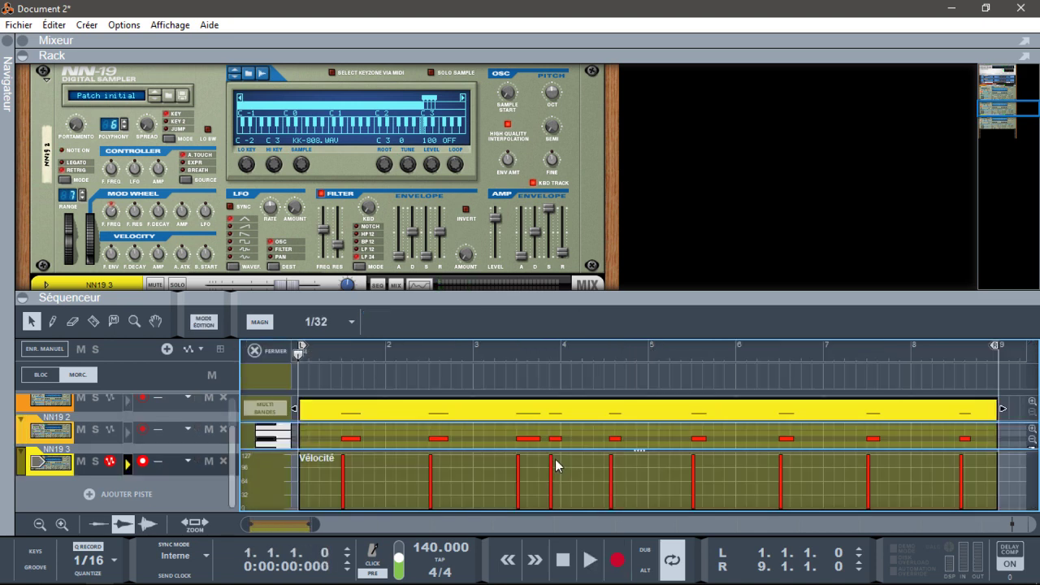
click(24, 57)
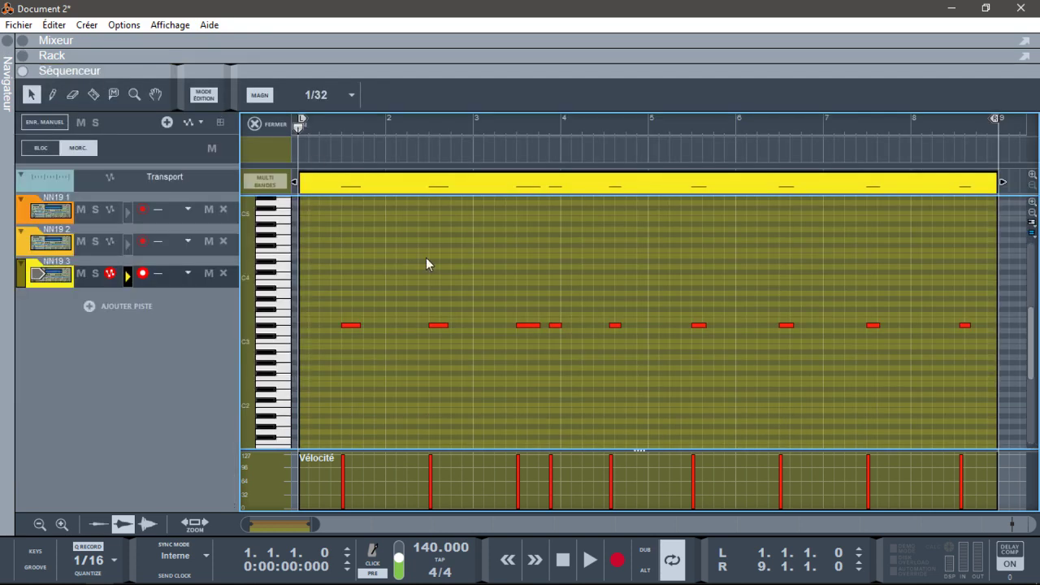
key(space)
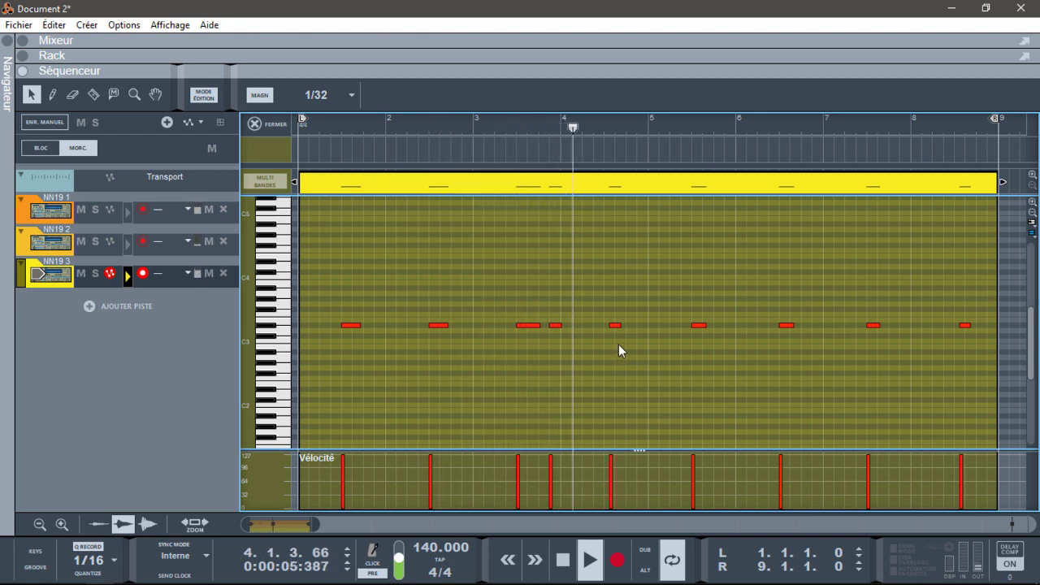
drag(616, 326, 608, 326)
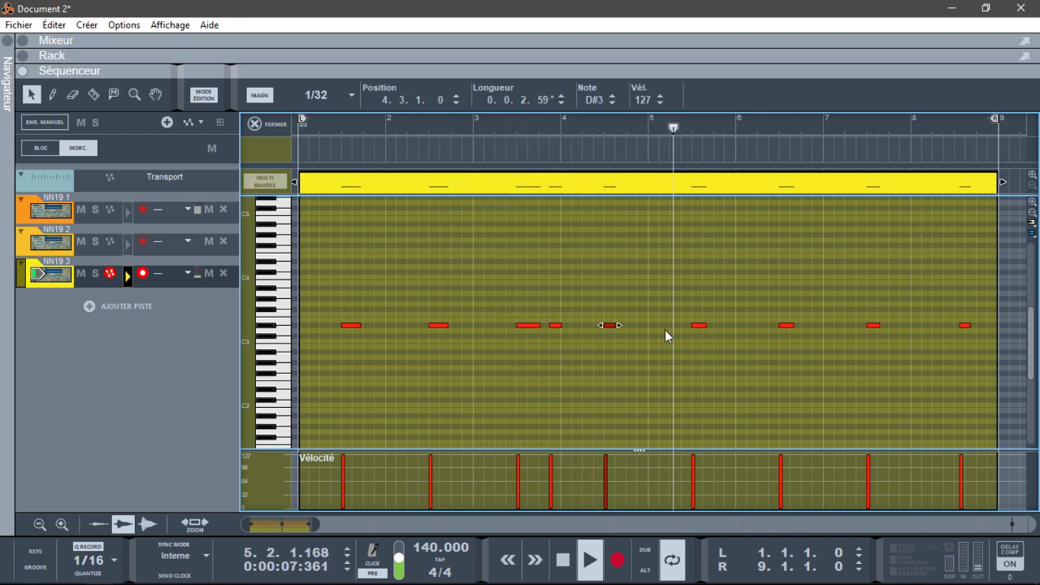
drag(965, 326, 962, 326)
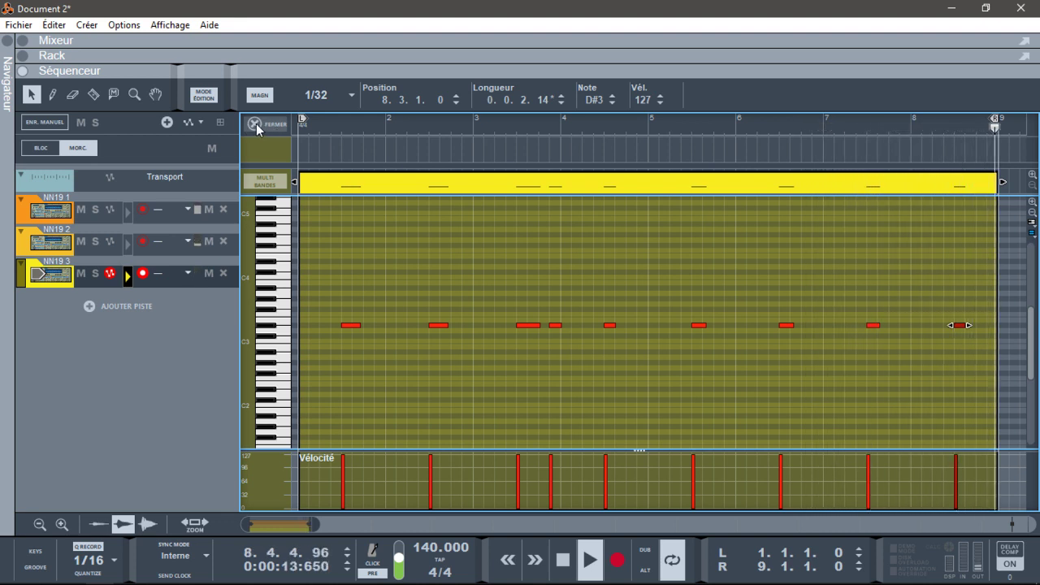
key(space)
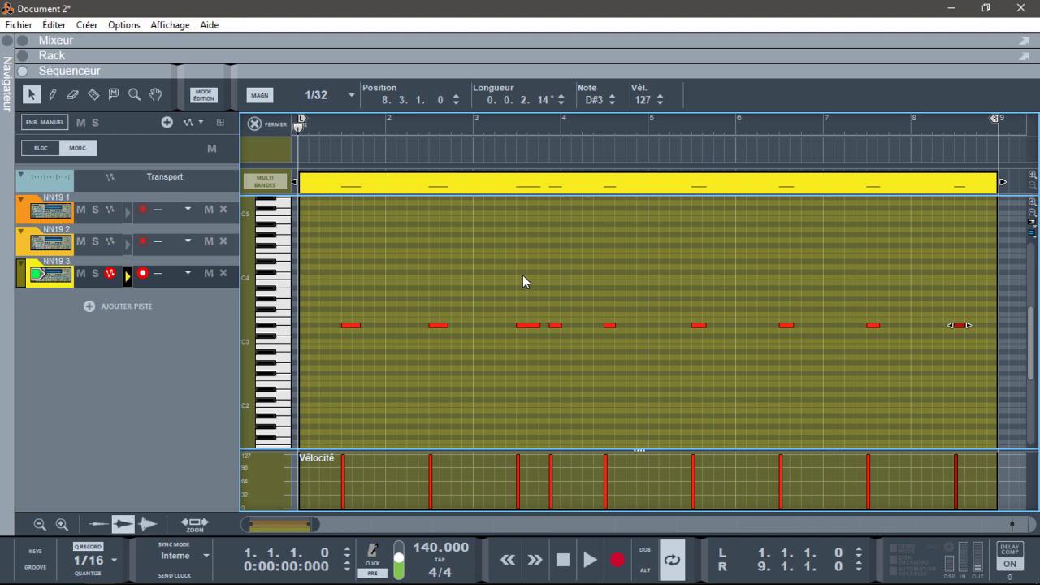
Close the clip editor and overdub extra D3 hits on the NN19 3 track at beat 3 of bars 1, 3, 5 and 7.
click(254, 124)
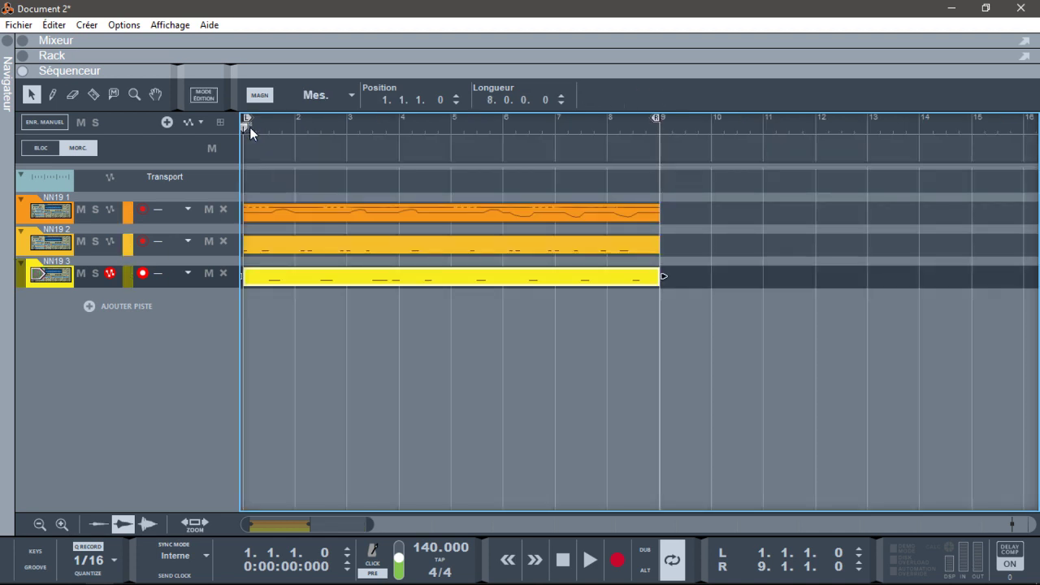
key(ctrl+Return)
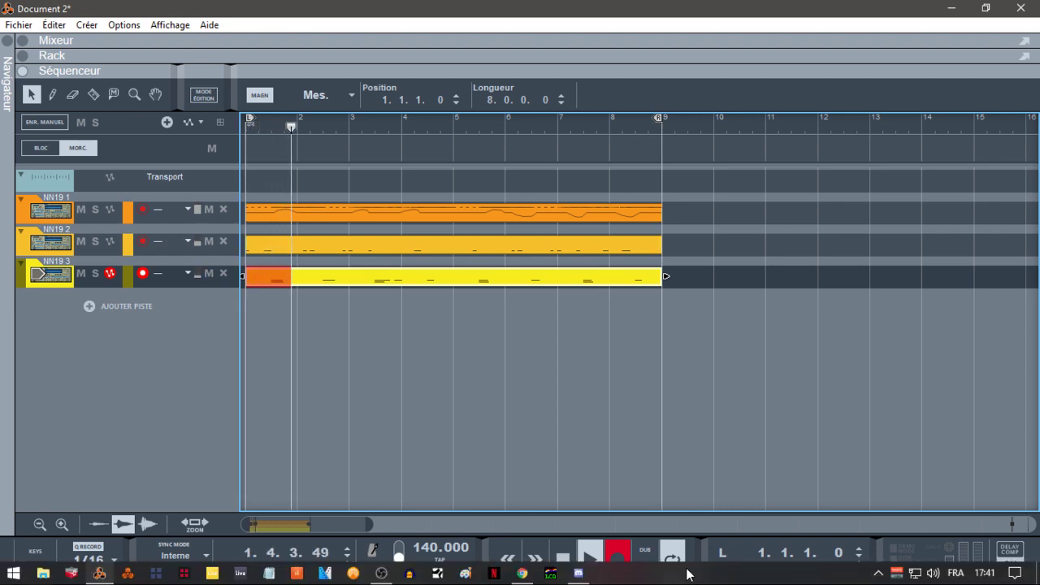
click(624, 556)
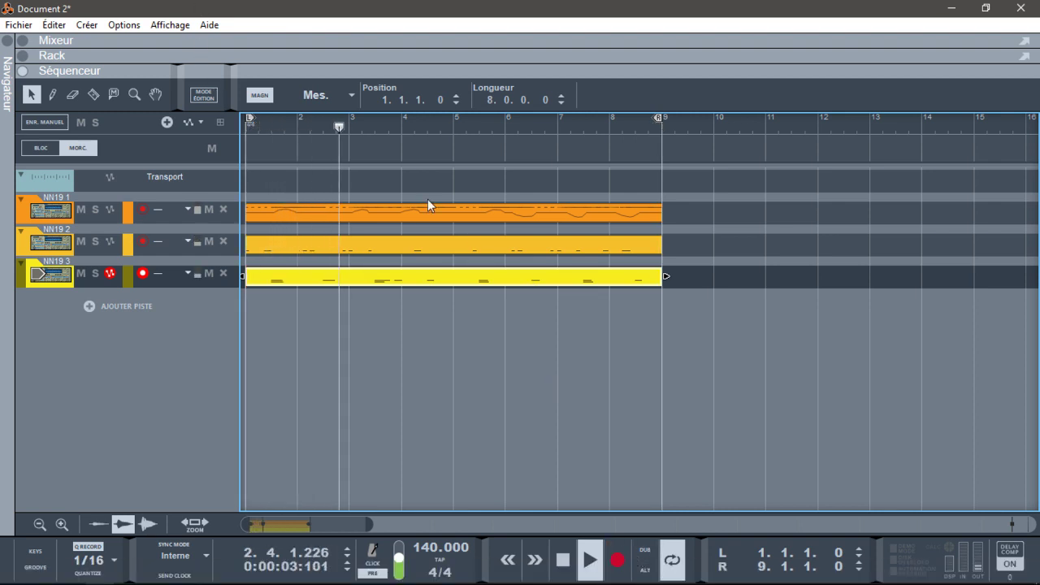
Open the NN19 2 clip, stop playback, and add a short C#3 kick note at 5.1.1.0.
double_click(406, 243)
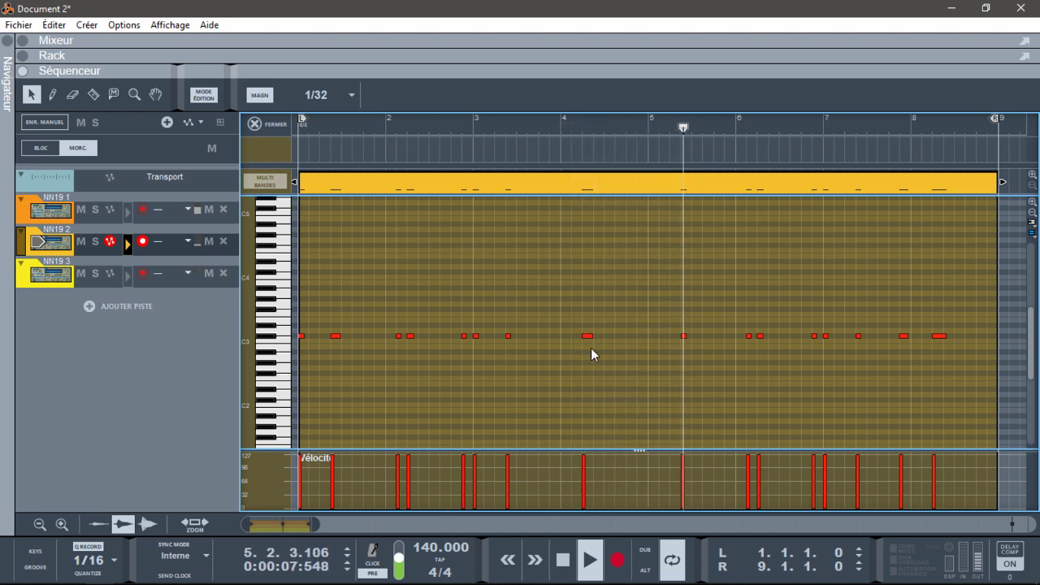
key(space)
click(651, 335)
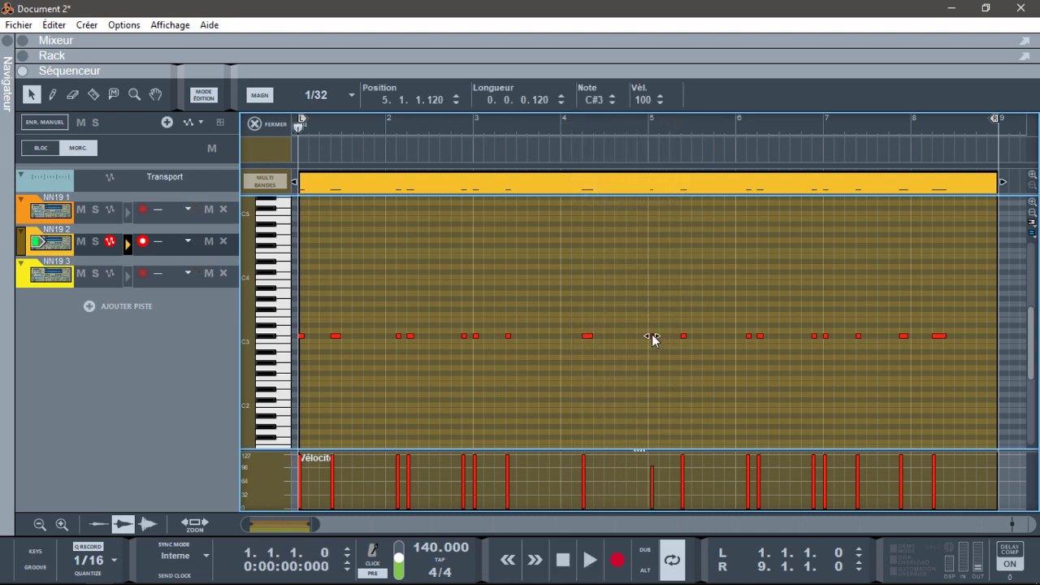
click(660, 364)
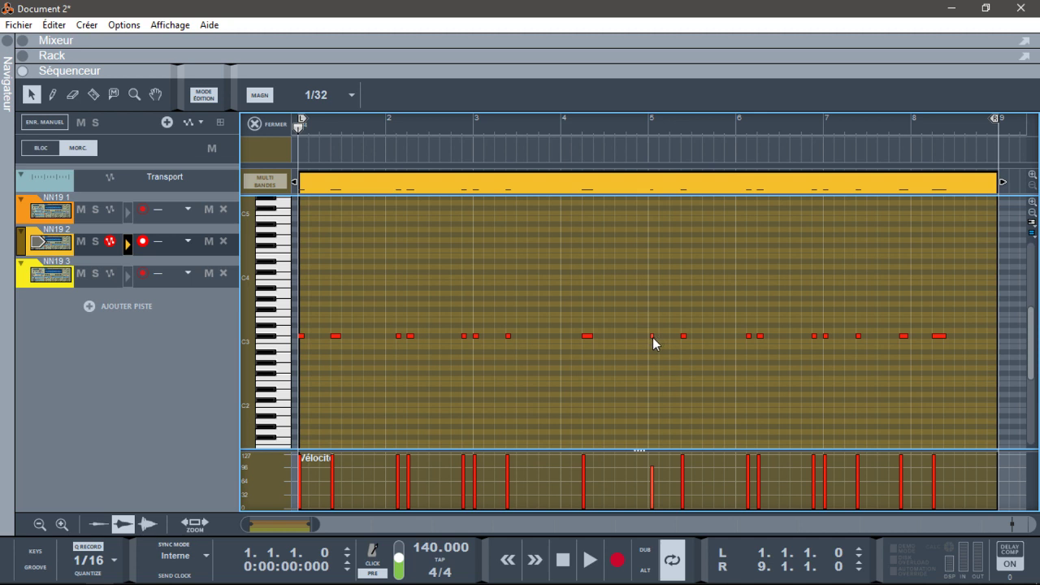
drag(652, 336, 648, 335)
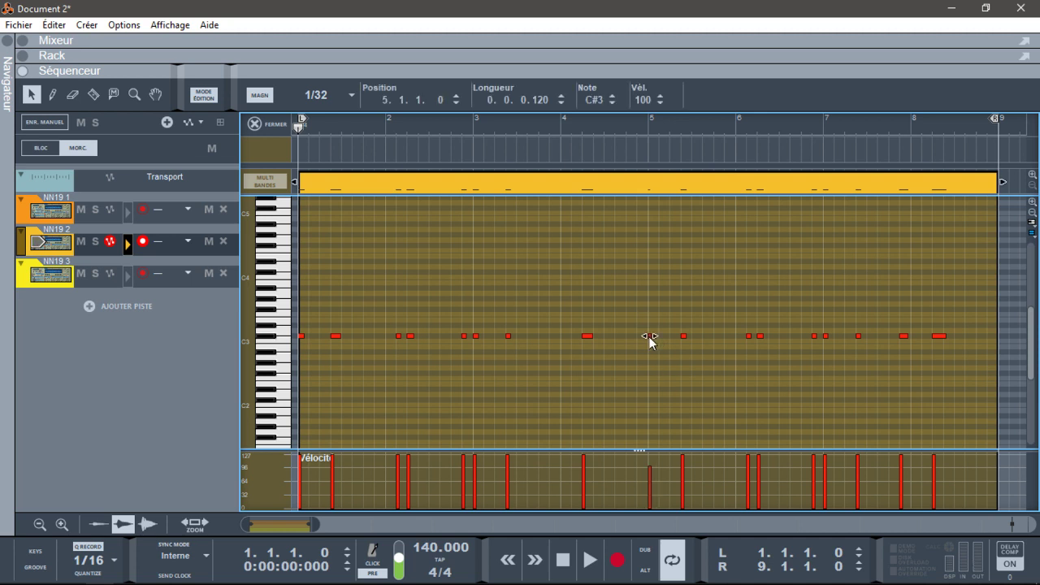
Try the 1/16 snap value in the clip editor, and finish with the snap set to Grid.
click(351, 98)
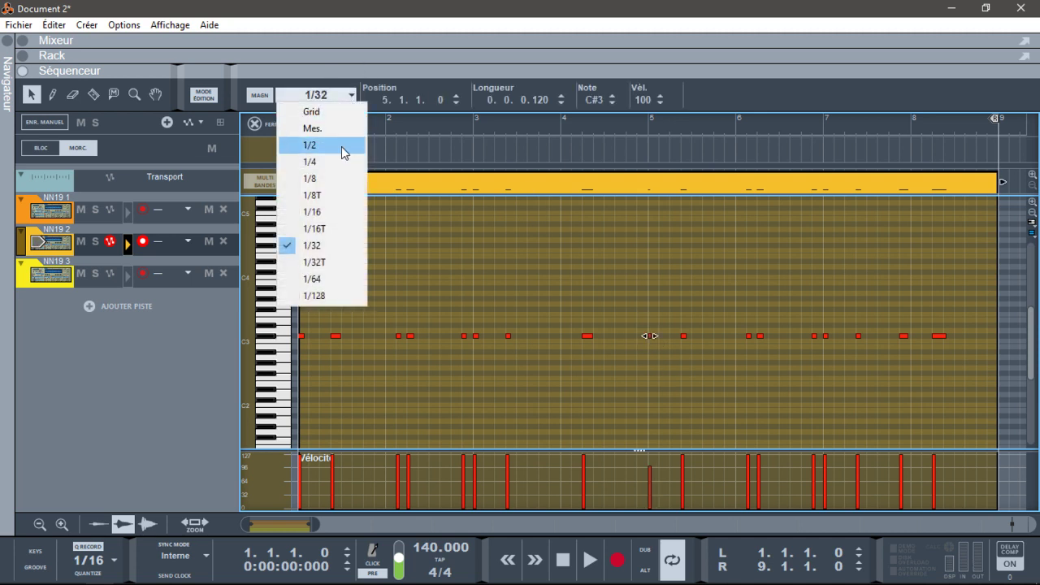
click(332, 212)
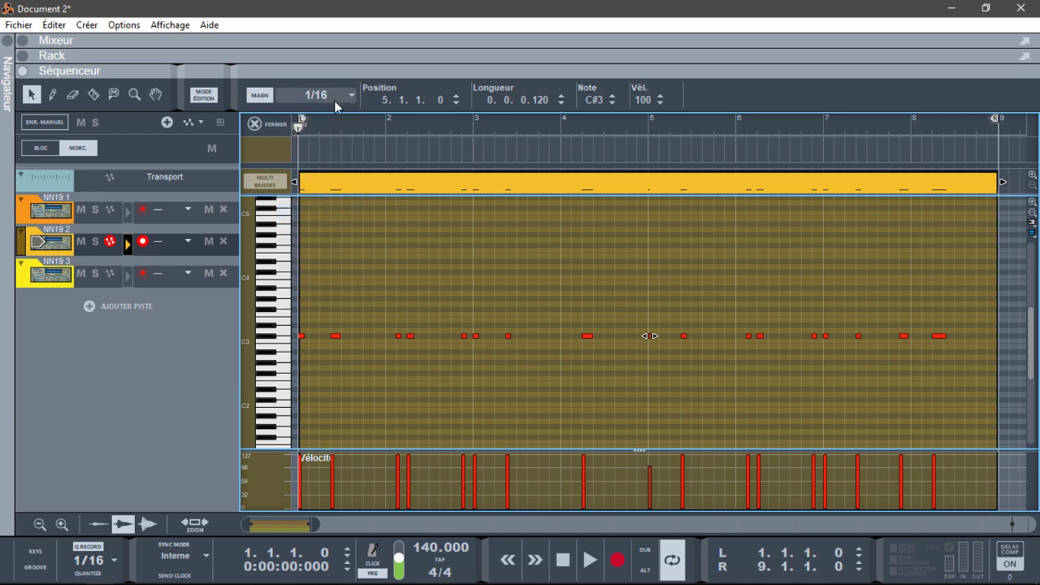
click(334, 99)
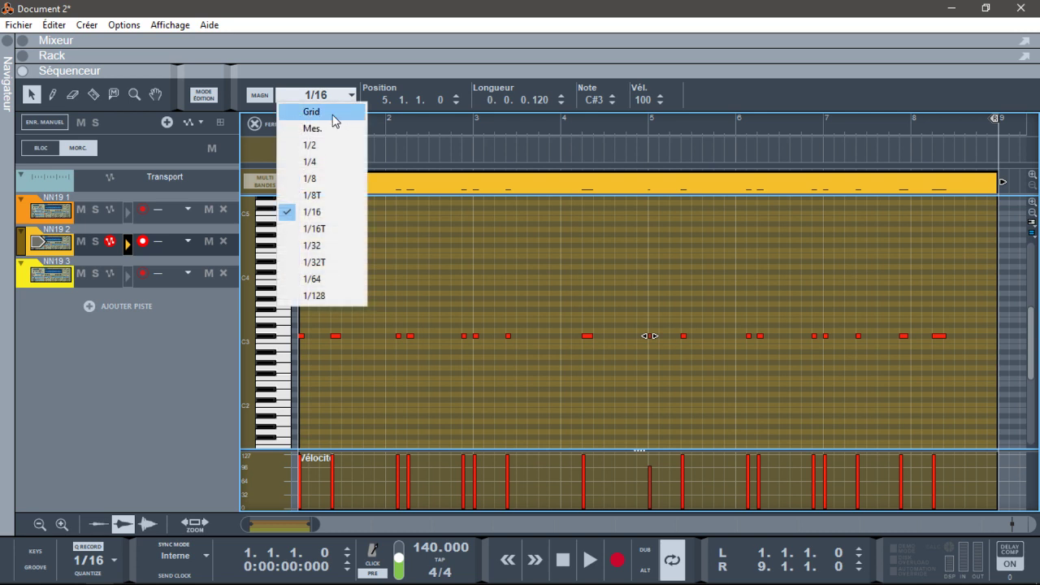
click(318, 116)
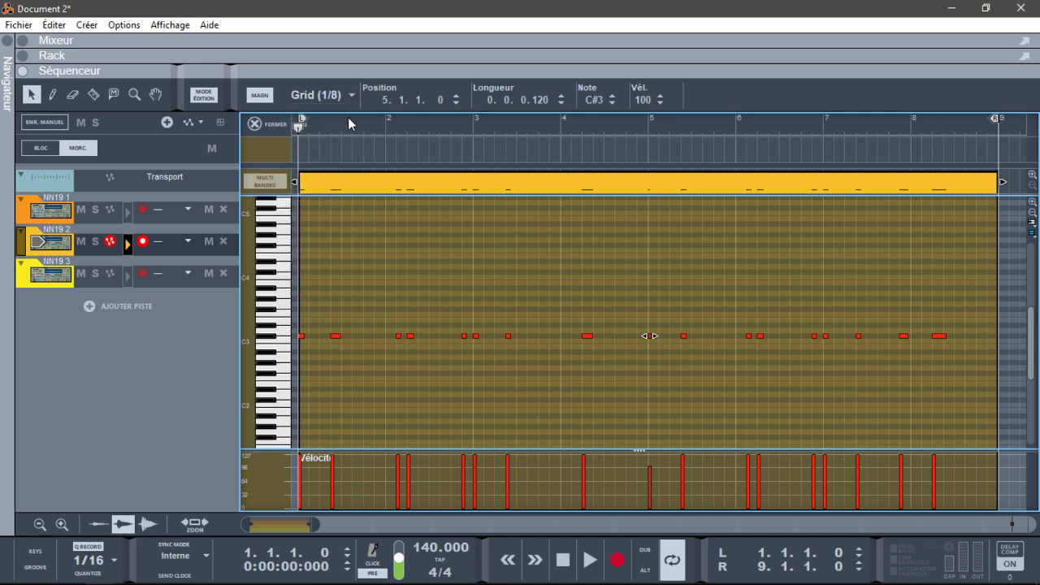
mouse_move(316, 528)
mouse_down()
mouse_move(236, 524)
mouse_move(308, 524)
mouse_up()
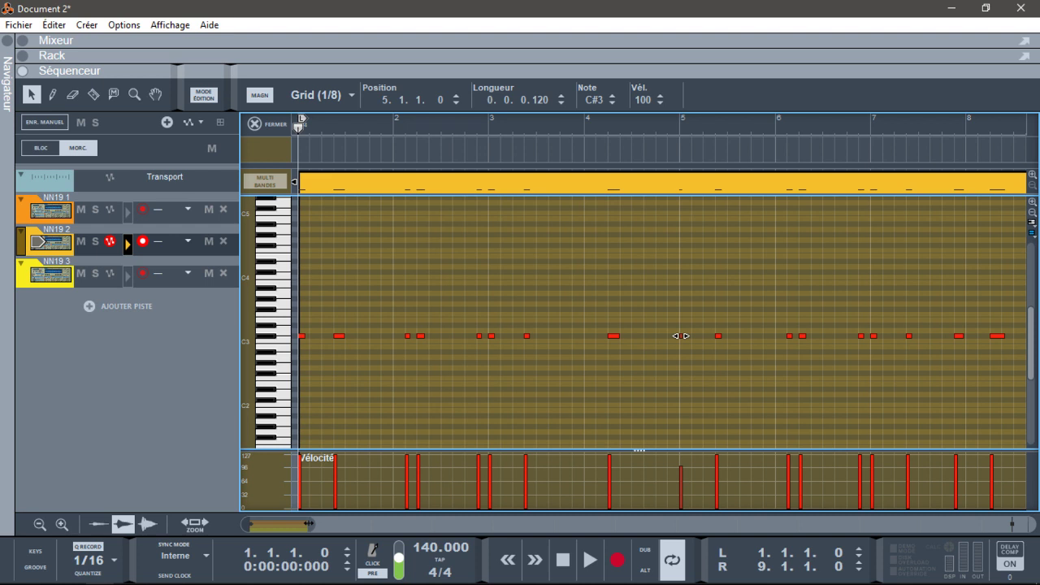
Open the NN19 3 clip, play the loop to hear the snares, and place the song position at 4.3.1.0.
click(255, 124)
double_click(384, 276)
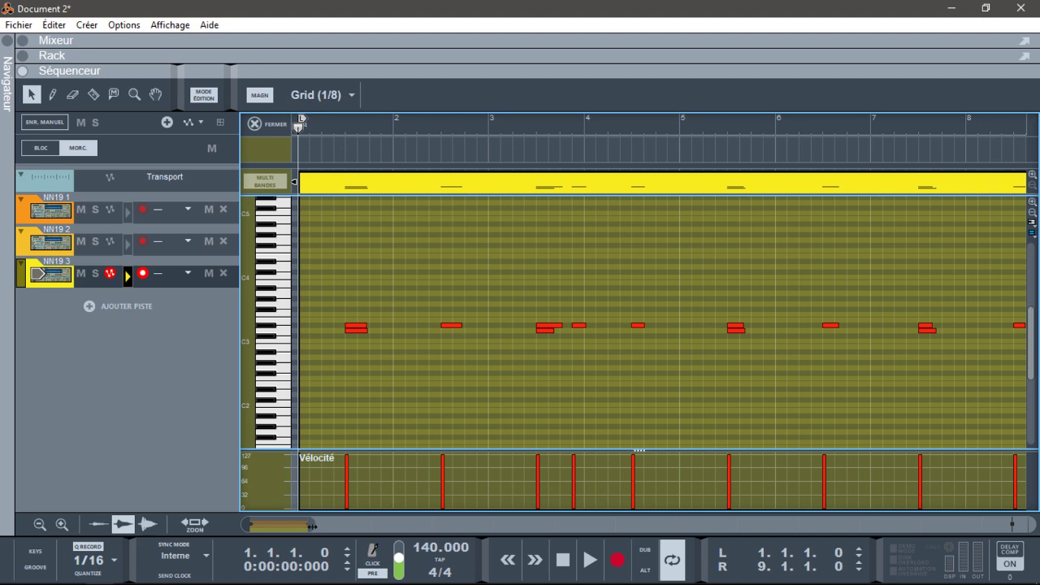
key(space)
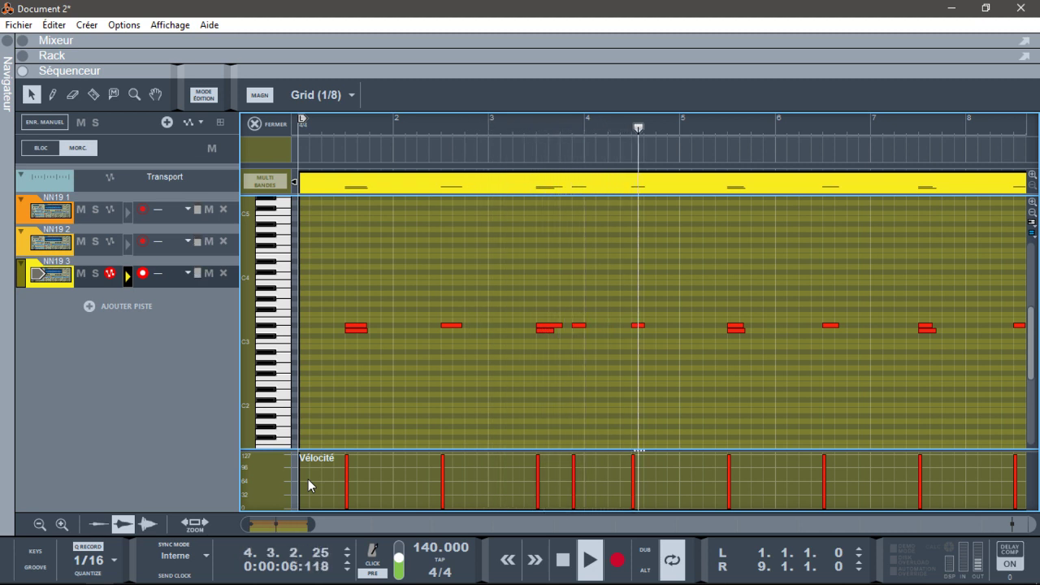
key(space)
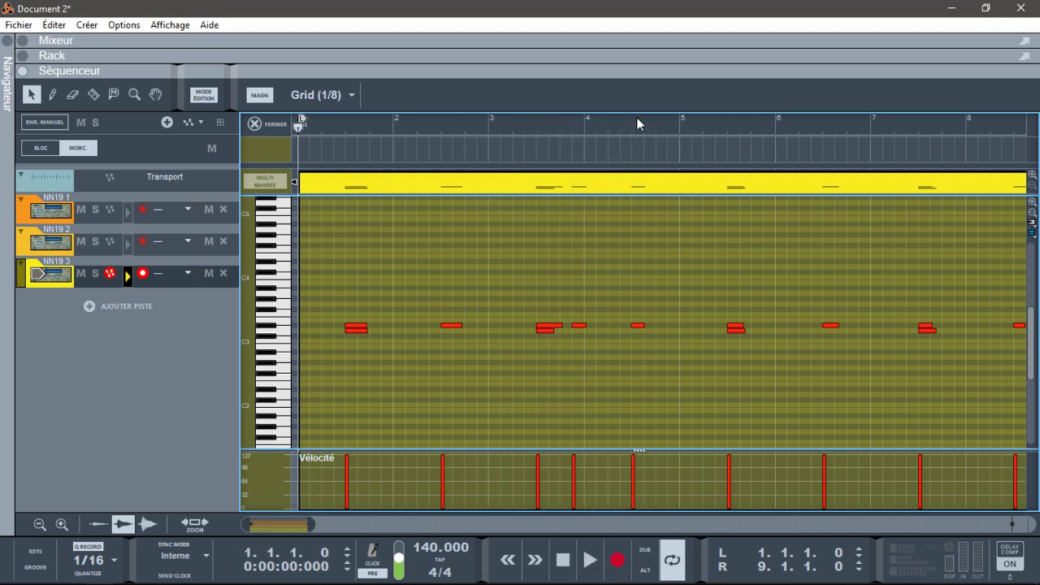
click(633, 131)
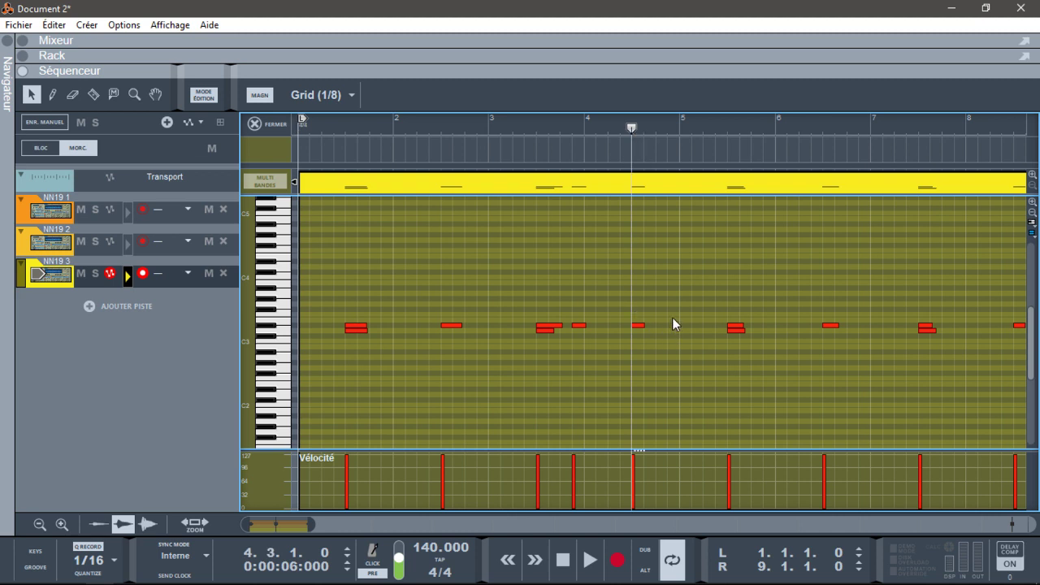
Add four consecutive 1/32 D#3 notes from 4.2.3.0 to 4.2.4.120, leading into the snare at 4.3.
drag(309, 526, 279, 526)
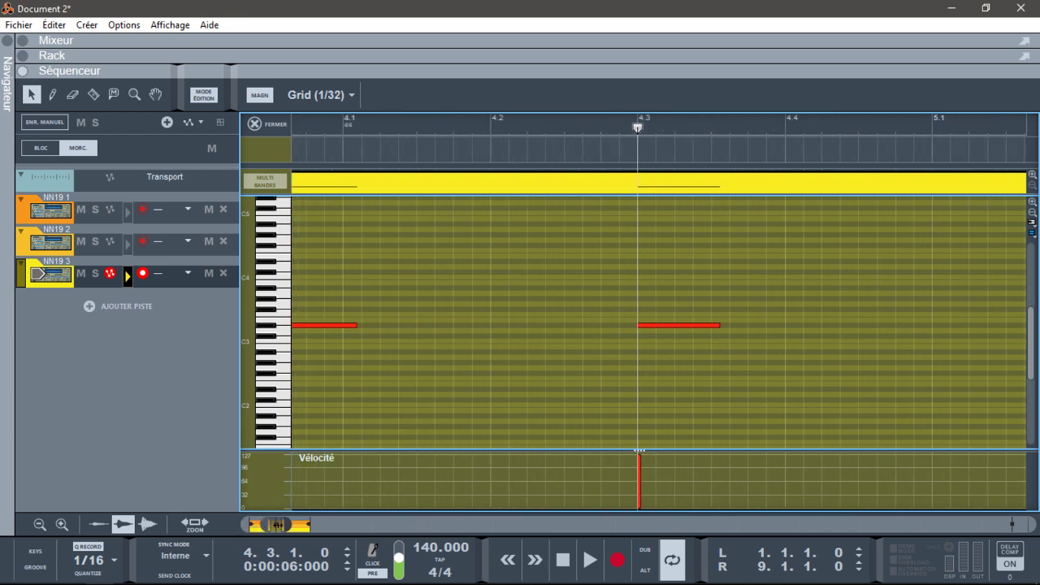
click(663, 325)
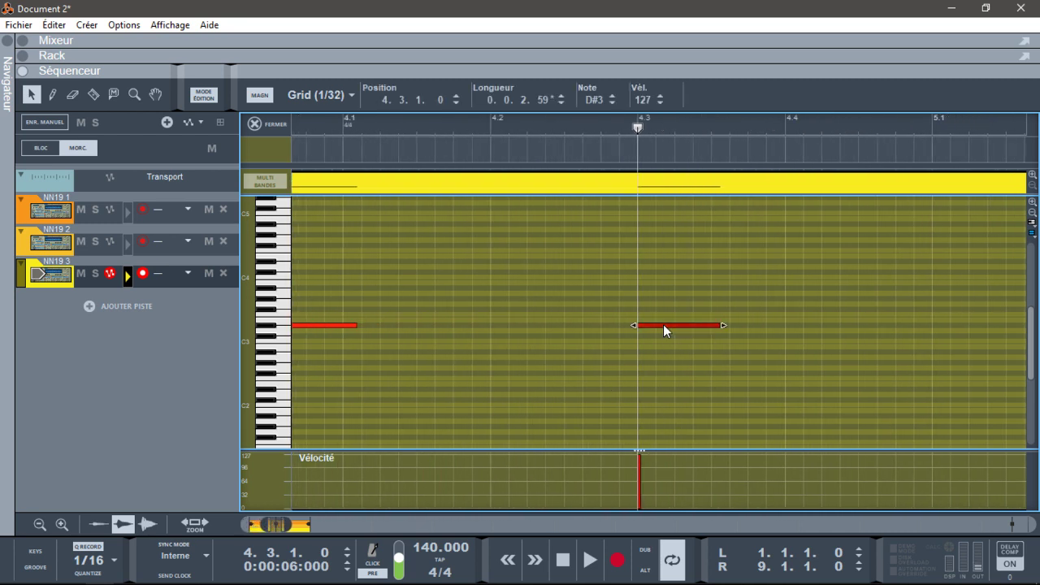
double_click(587, 325)
double_click(610, 325)
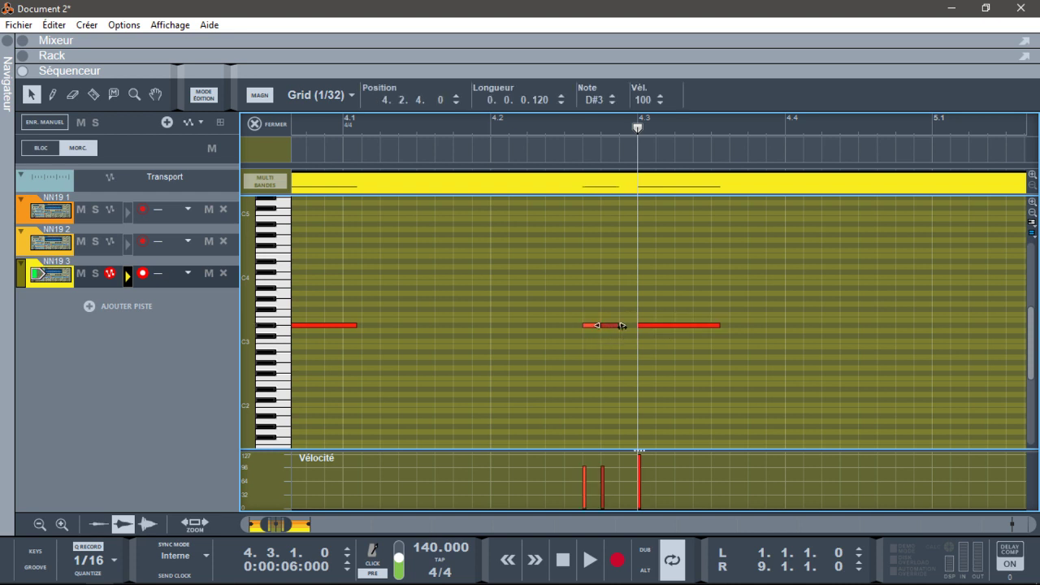
click(629, 326)
double_click(629, 326)
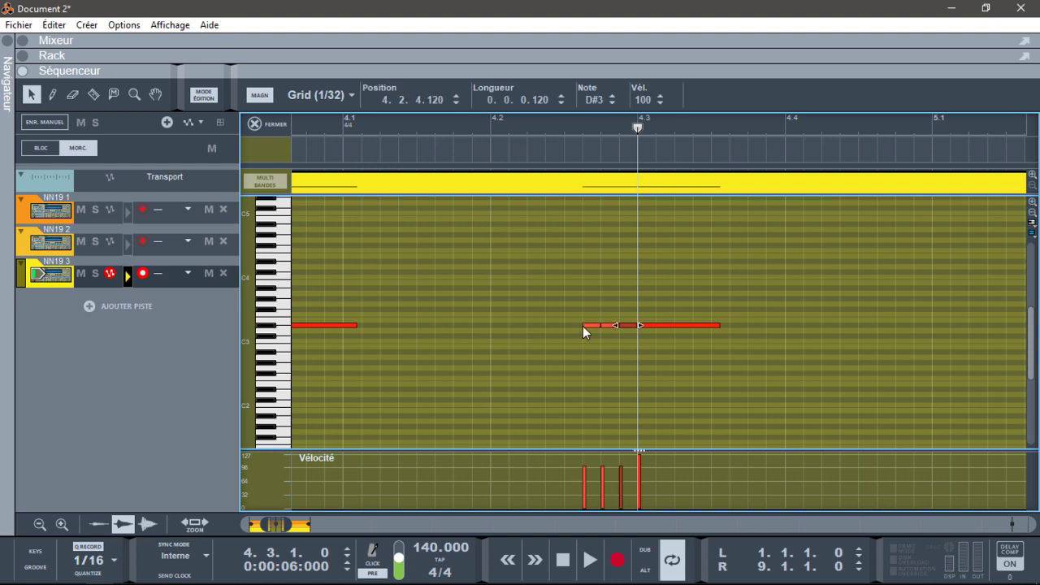
double_click(578, 325)
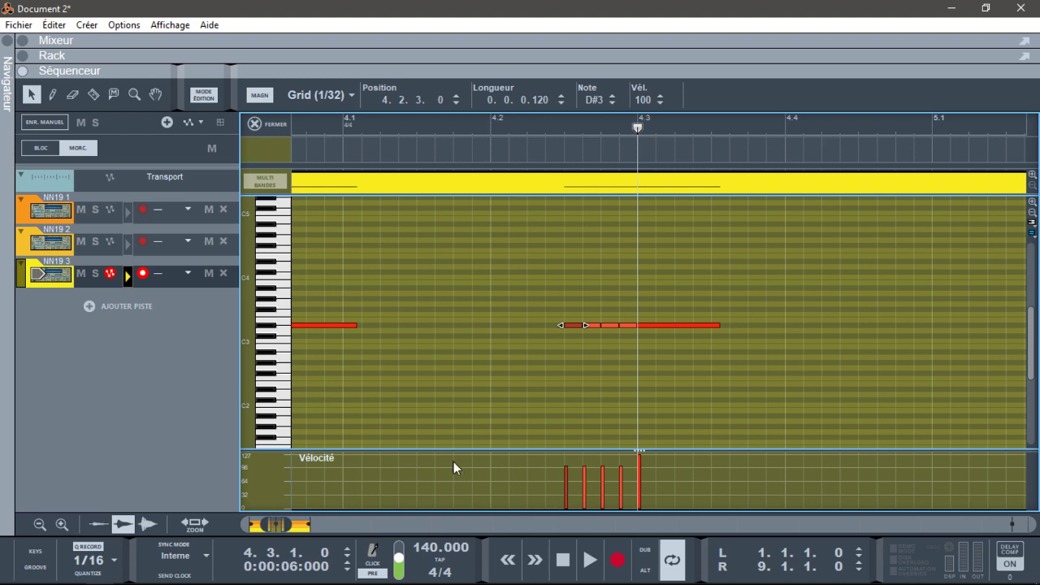
Draw a rising velocity ramp over the four roll notes, starting at about 17, and play the loop to hear it.
click(50, 97)
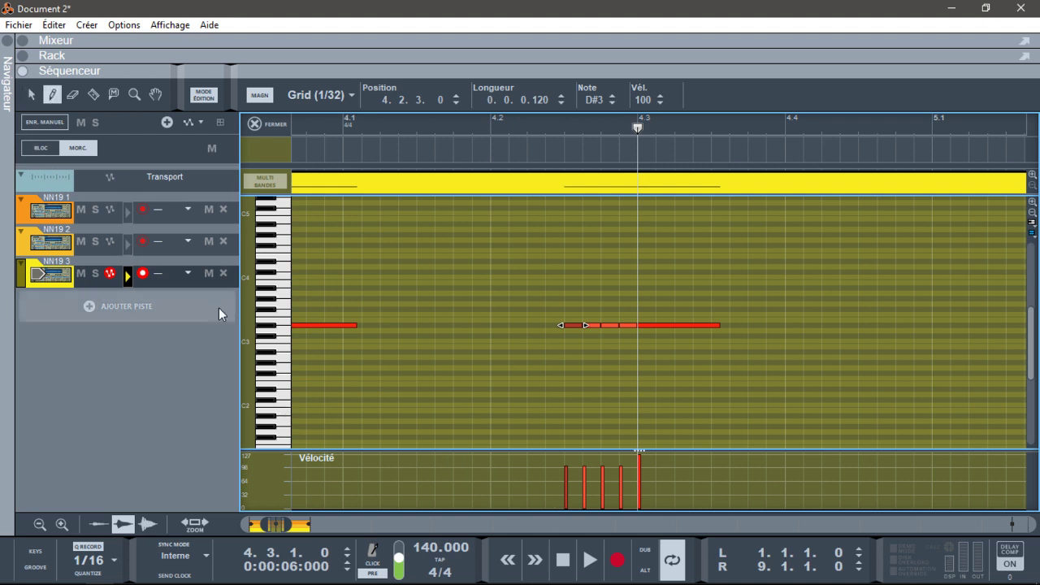
drag(564, 503, 597, 481)
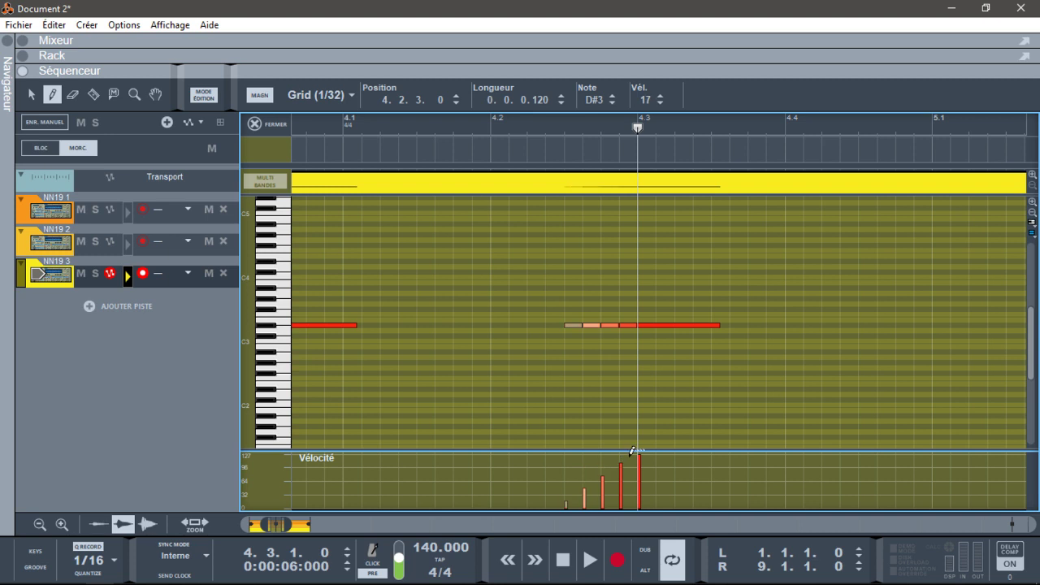
drag(633, 451, 639, 452)
key(space)
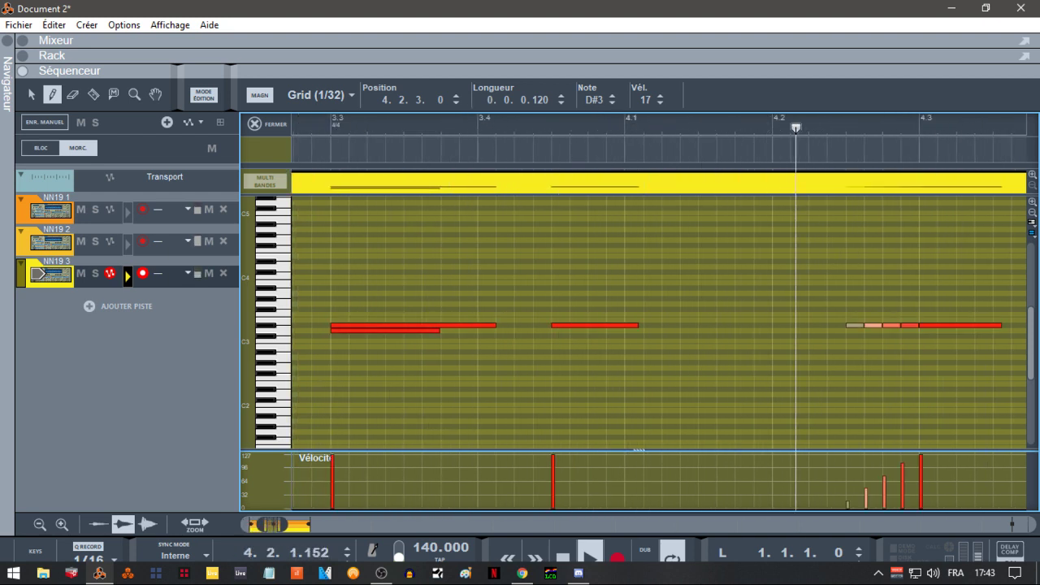
key(space)
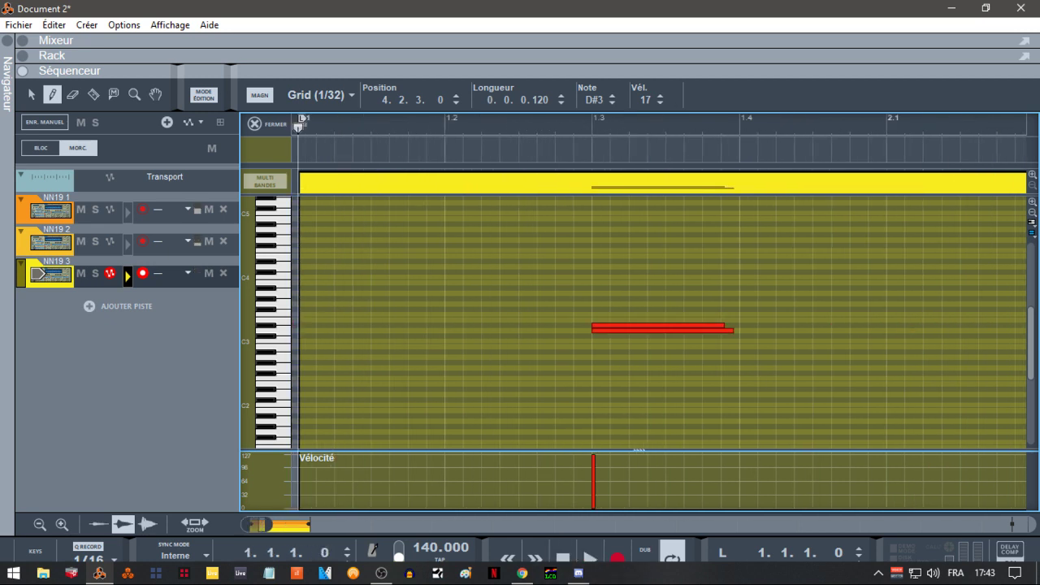
Switch back to the Selection tool, open the NN19 2 clip, and lengthen the kick at 5.1.1.0 to 0.0.2.0.
click(252, 124)
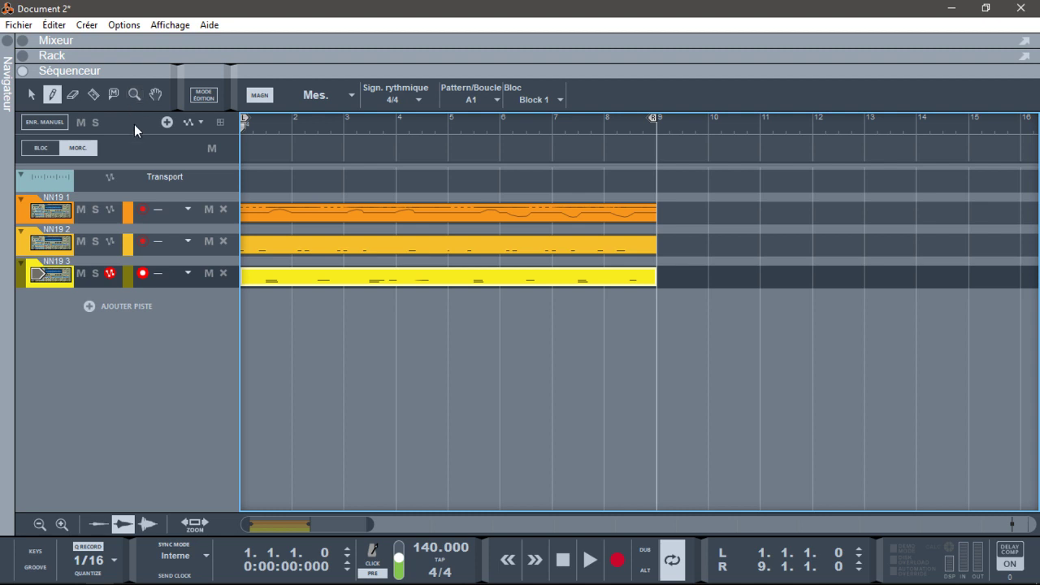
click(34, 93)
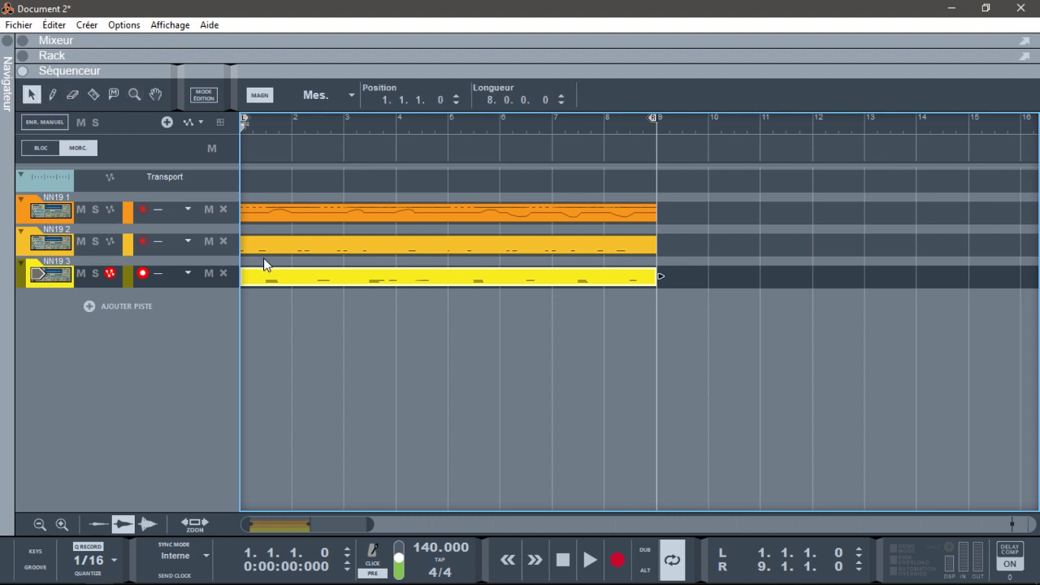
double_click(461, 249)
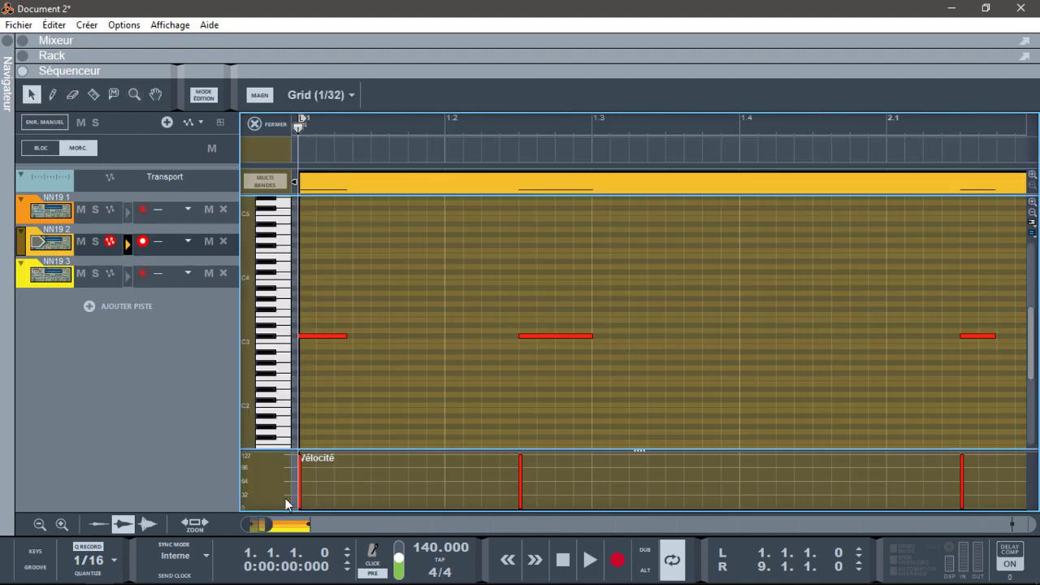
drag(262, 521, 273, 522)
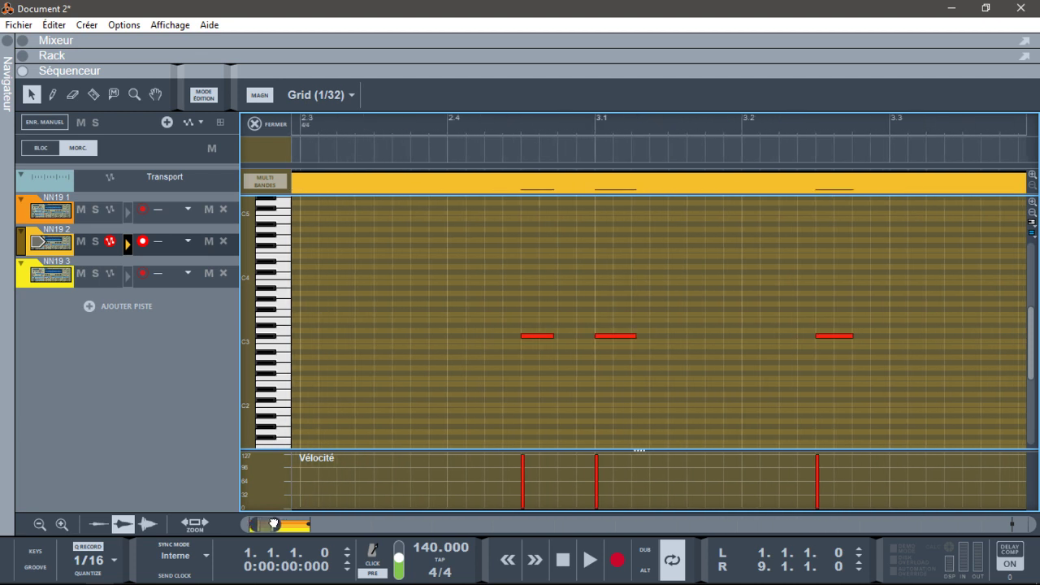
scroll(524, 434, down, 5)
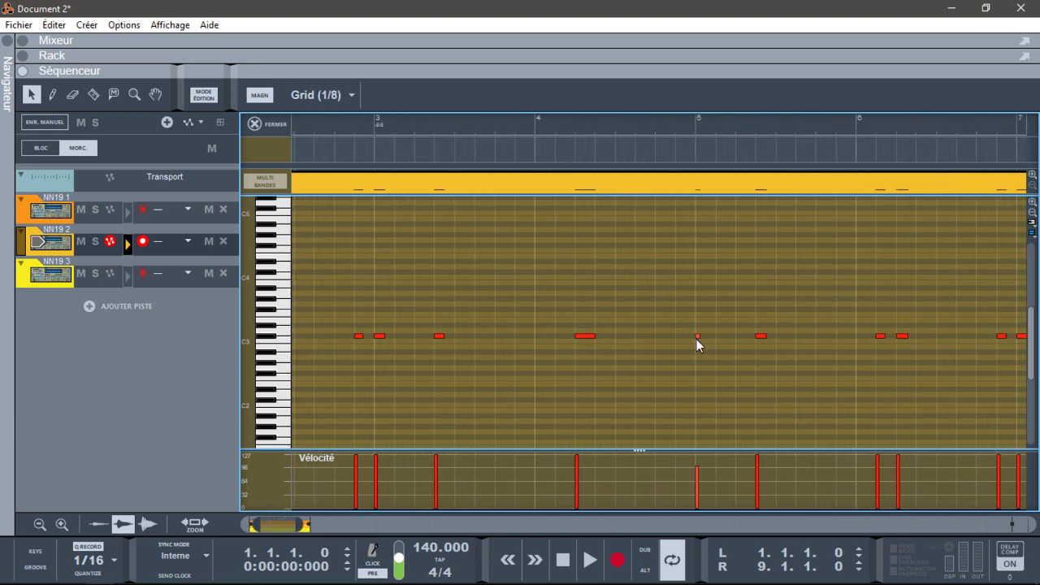
click(697, 336)
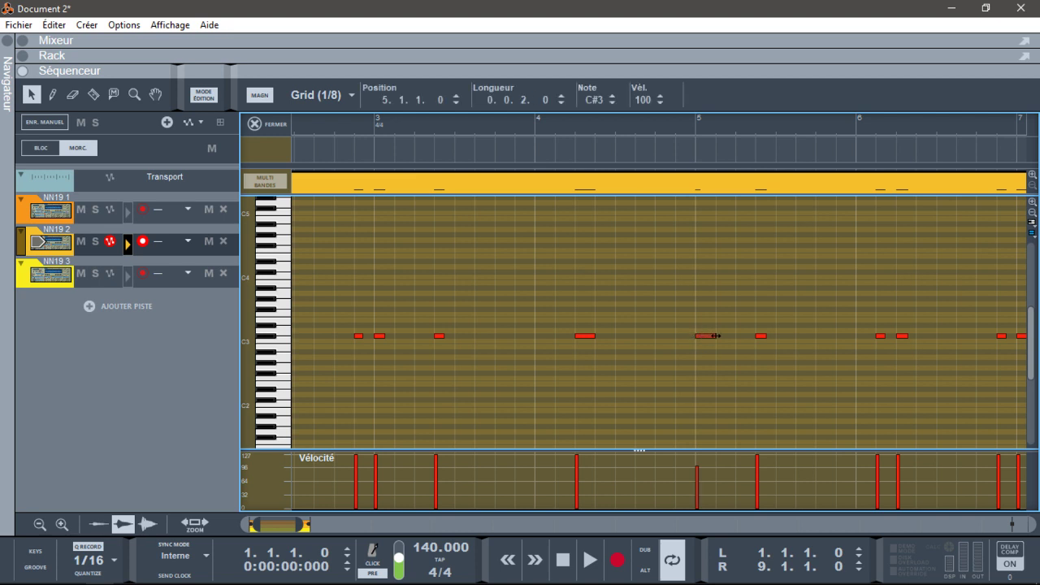
Play the loop, add a new note lane to the NN19 2 track, and close the clip editor.
key(space)
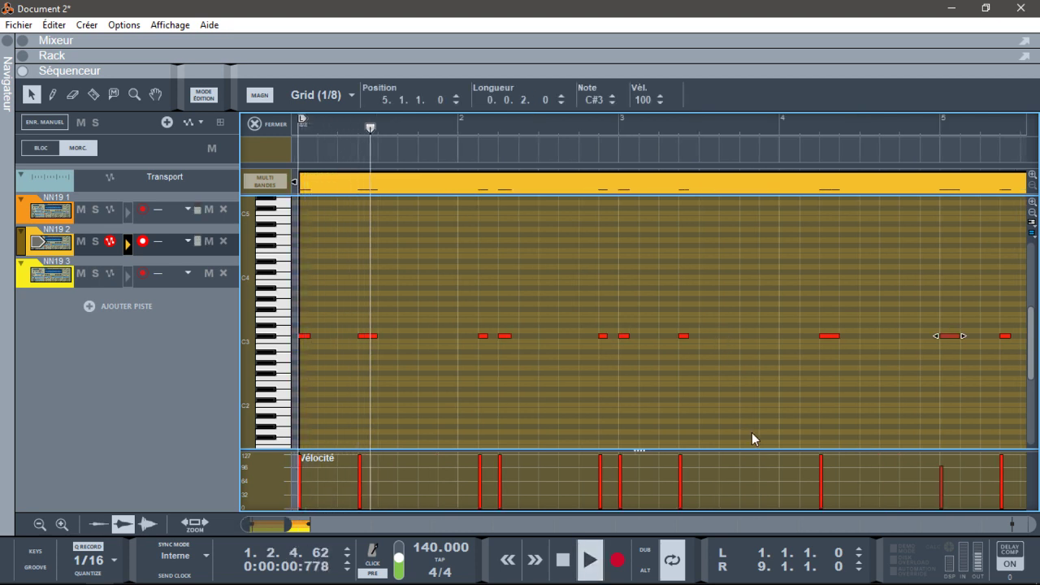
click(166, 122)
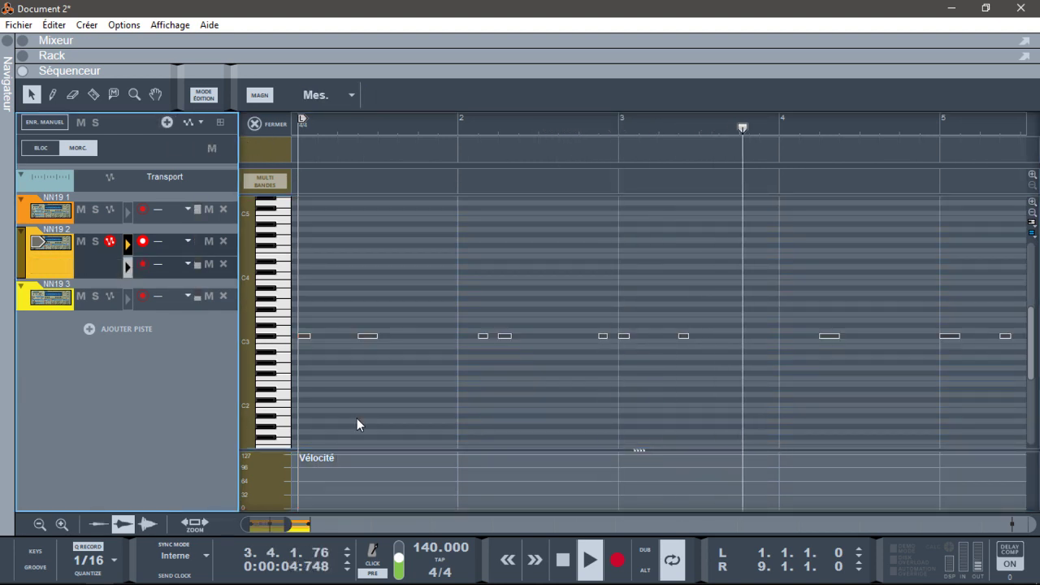
drag(298, 529, 300, 524)
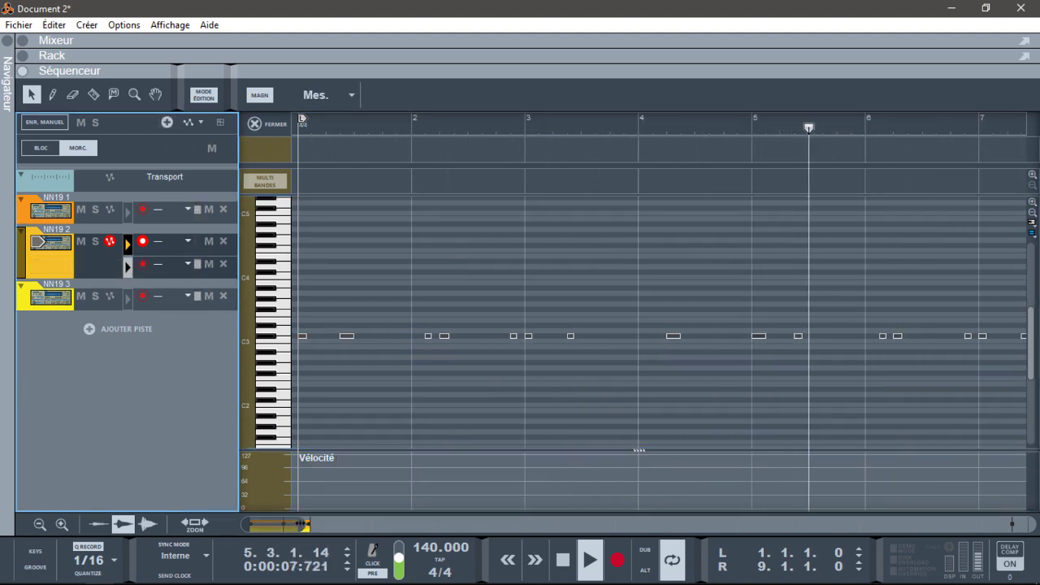
click(252, 124)
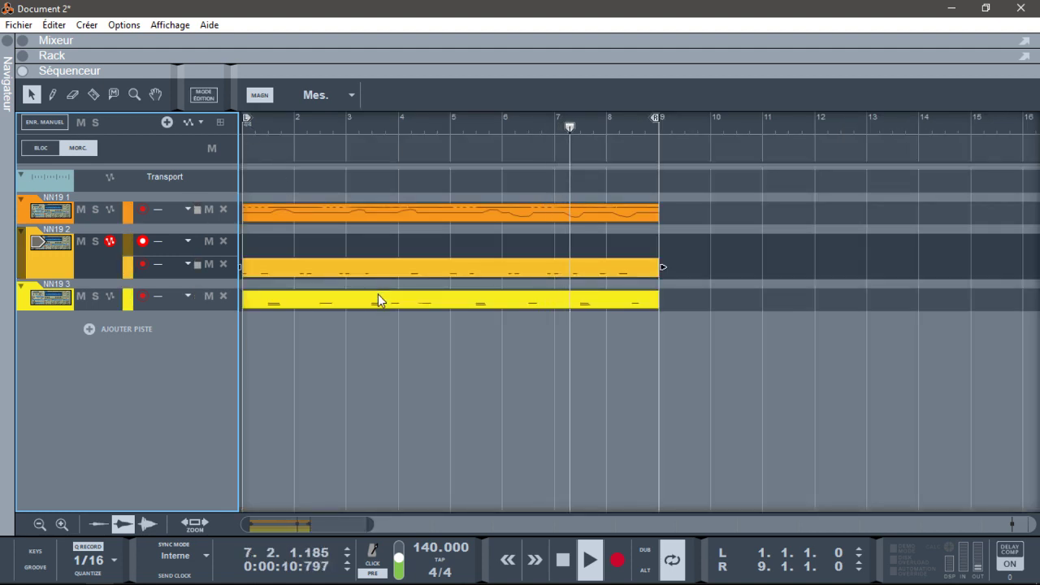
Delete the extra note lane from the NN19 2 track and open the NN19 3 clip for editing.
click(223, 241)
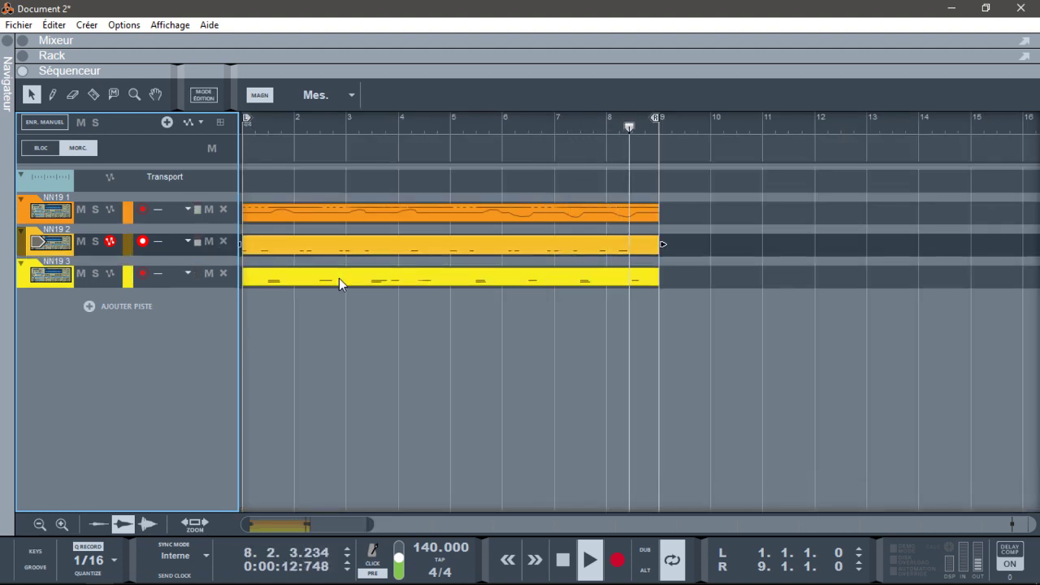
double_click(339, 278)
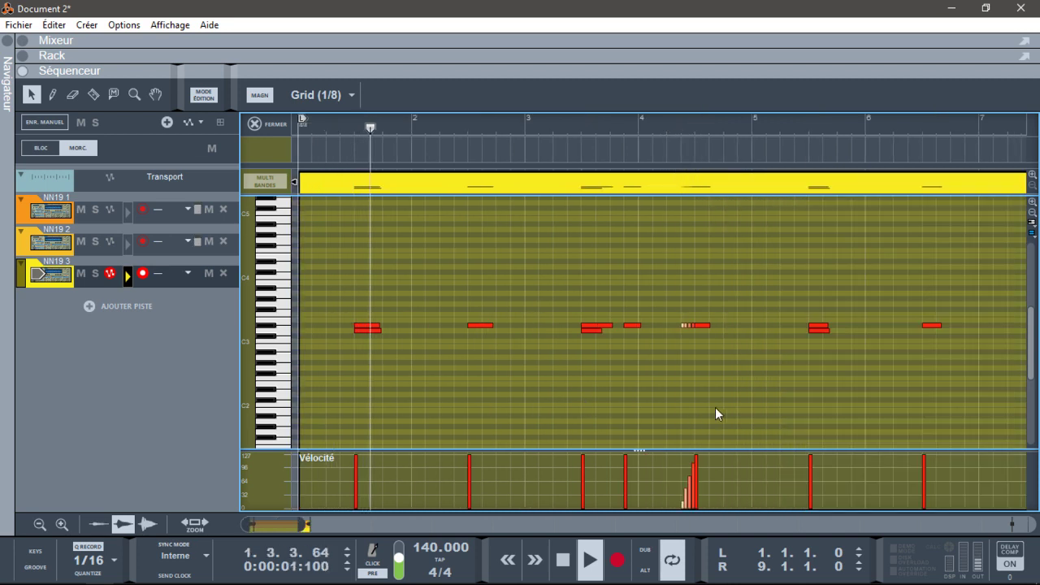
click(686, 324)
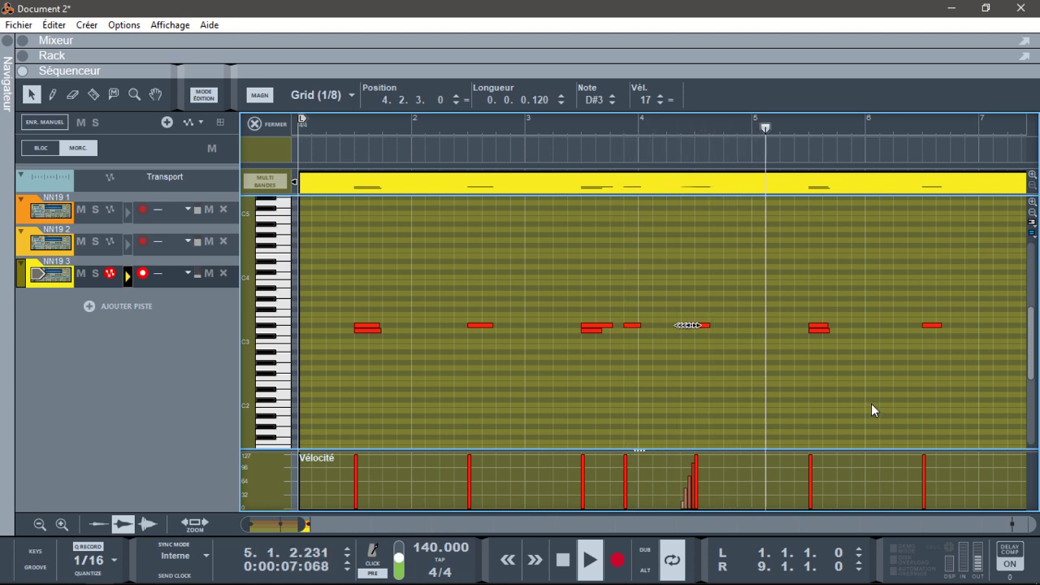
drag(301, 526, 309, 526)
key(space)
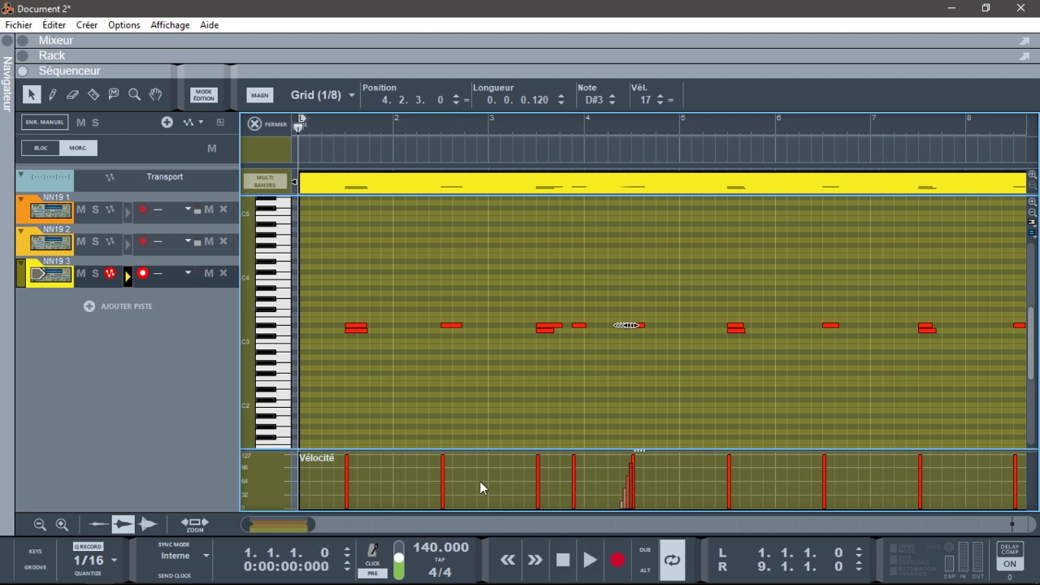
click(806, 133)
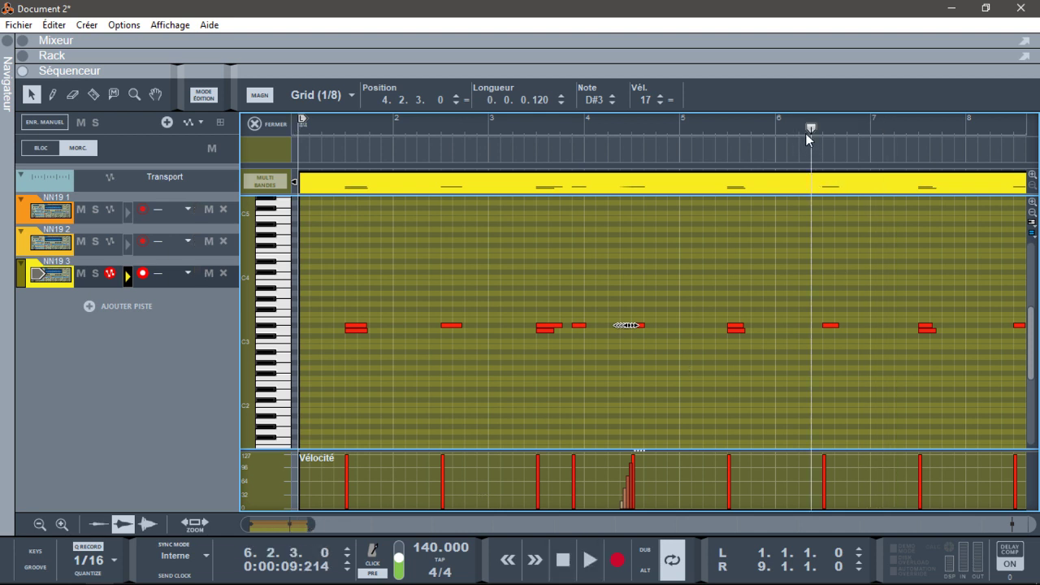
click(648, 417)
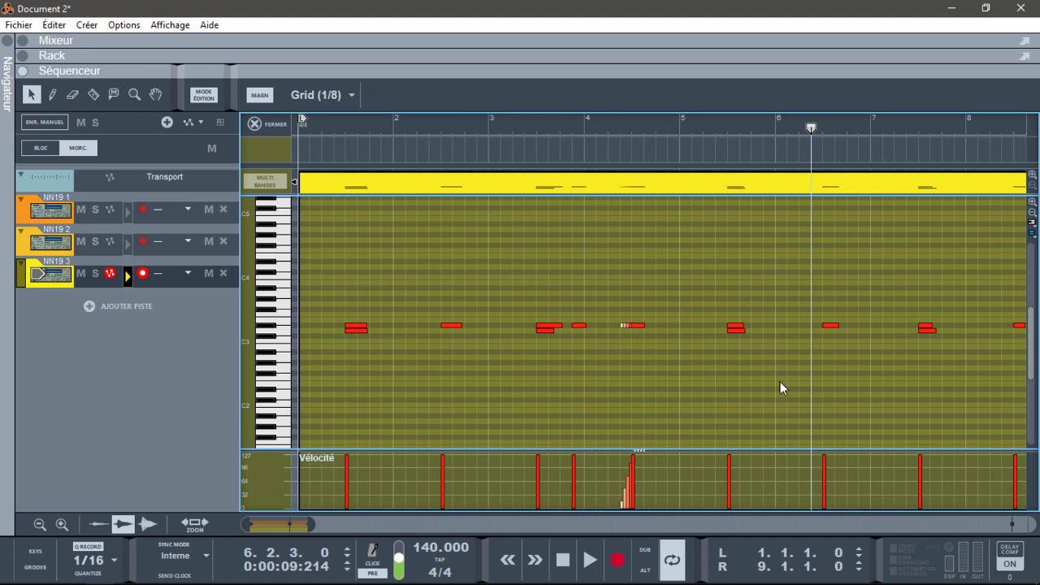
key(Right)
key(Right)
key(Right)
key(Right)
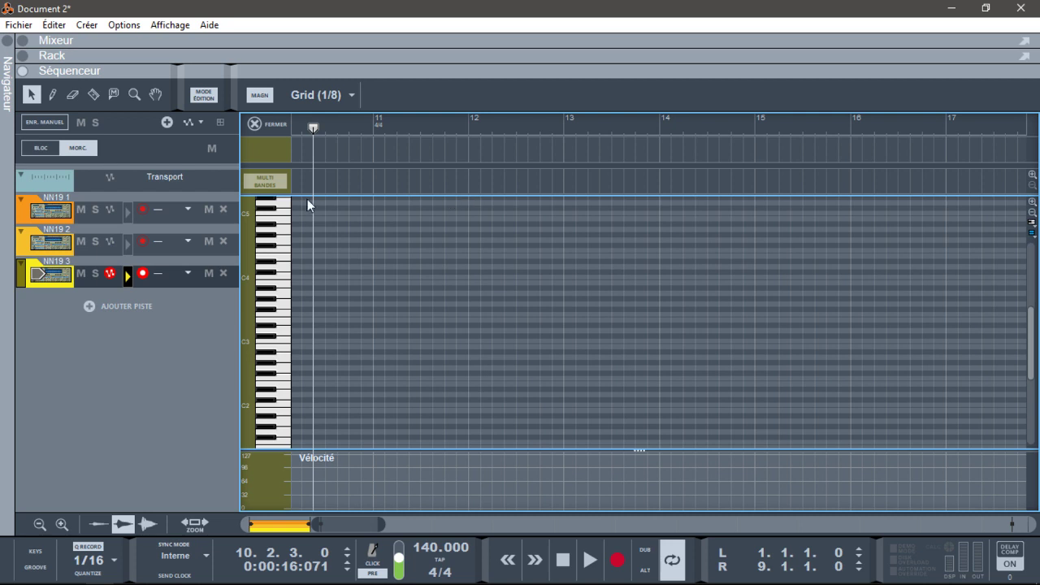
drag(347, 528, 296, 524)
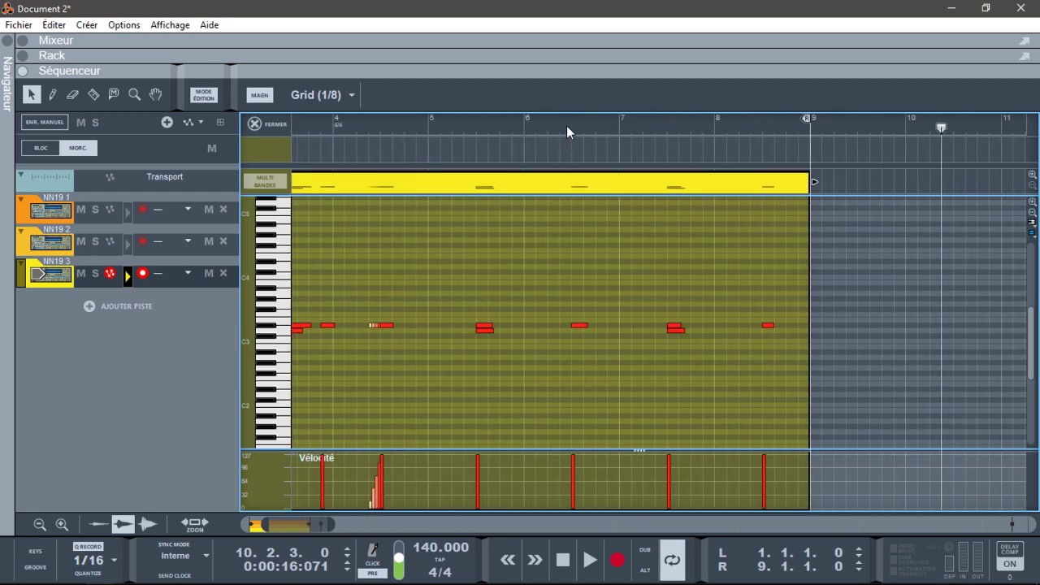
Copy the four 1/32 roll notes at 4.2.3.0, paste them at 8.2.3.0, and play the loop from the start.
click(749, 133)
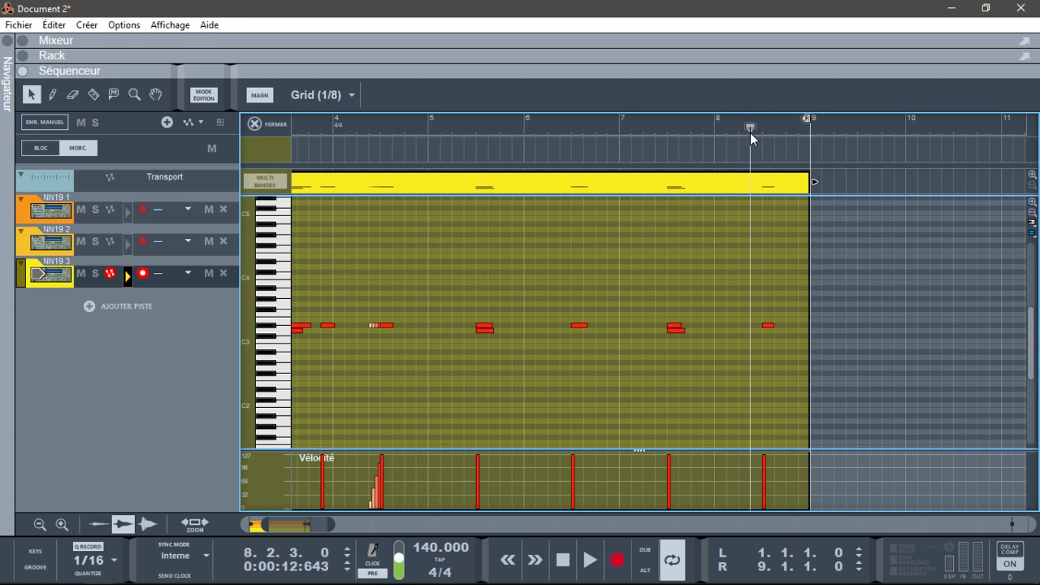
click(375, 325)
key(Left)
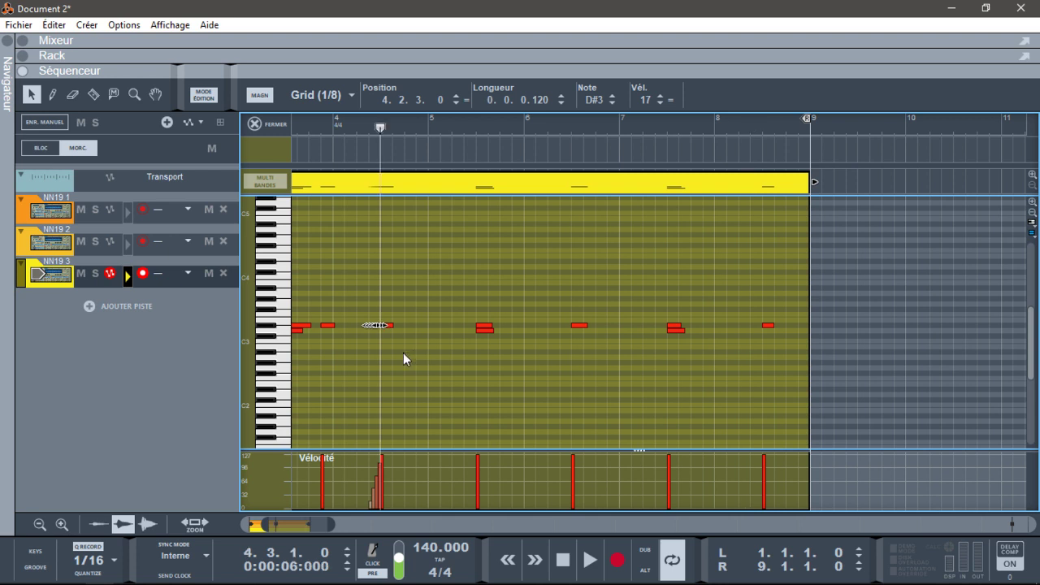
click(750, 133)
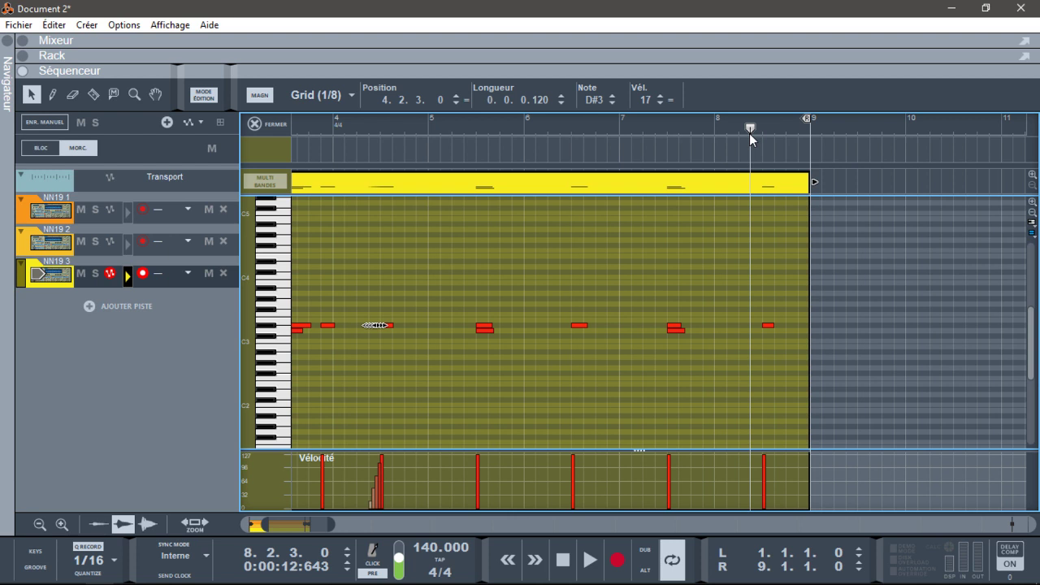
key(ctrl+v)
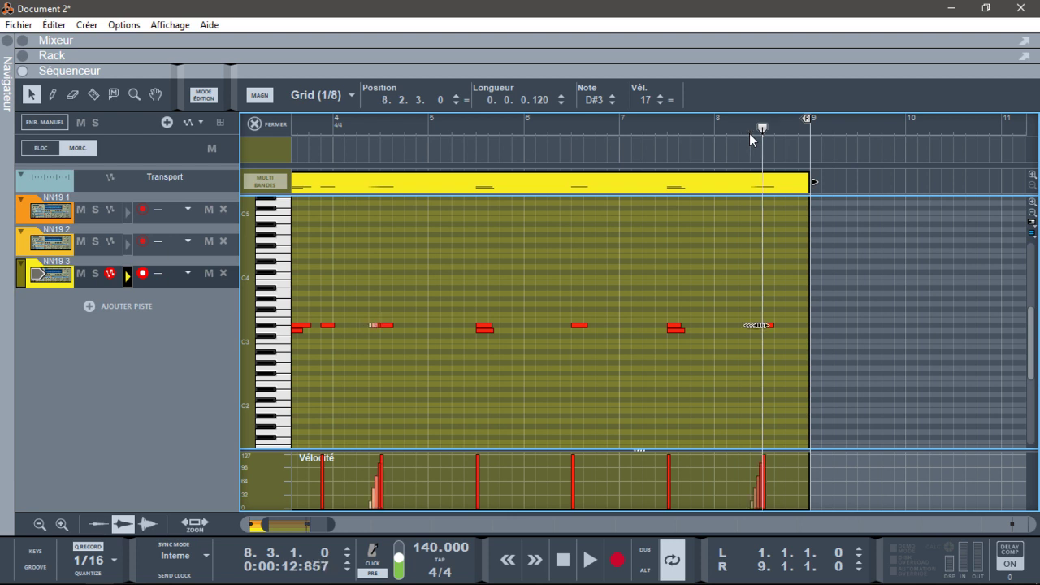
key(Home)
key(space)
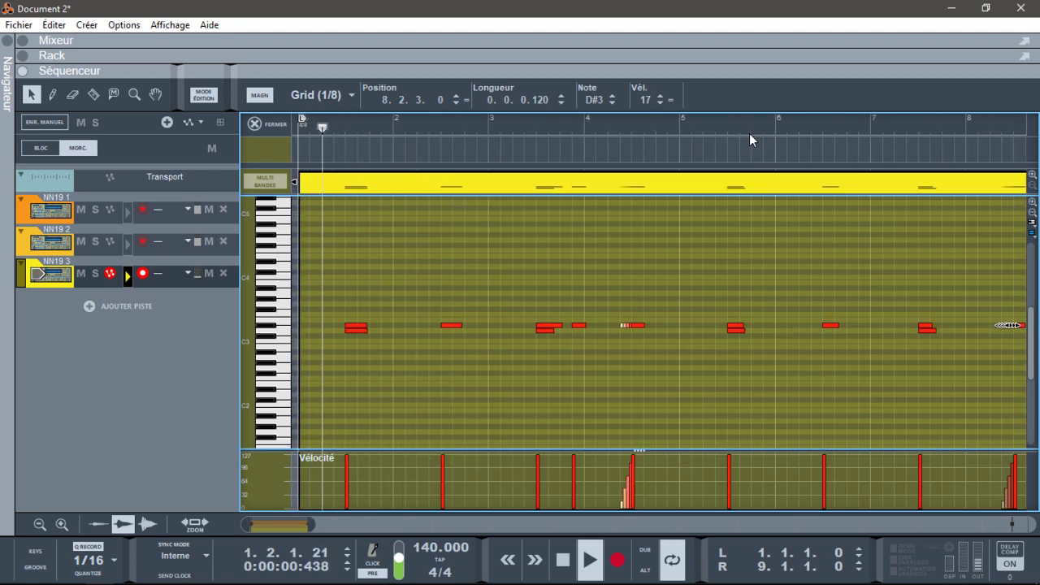
key(space)
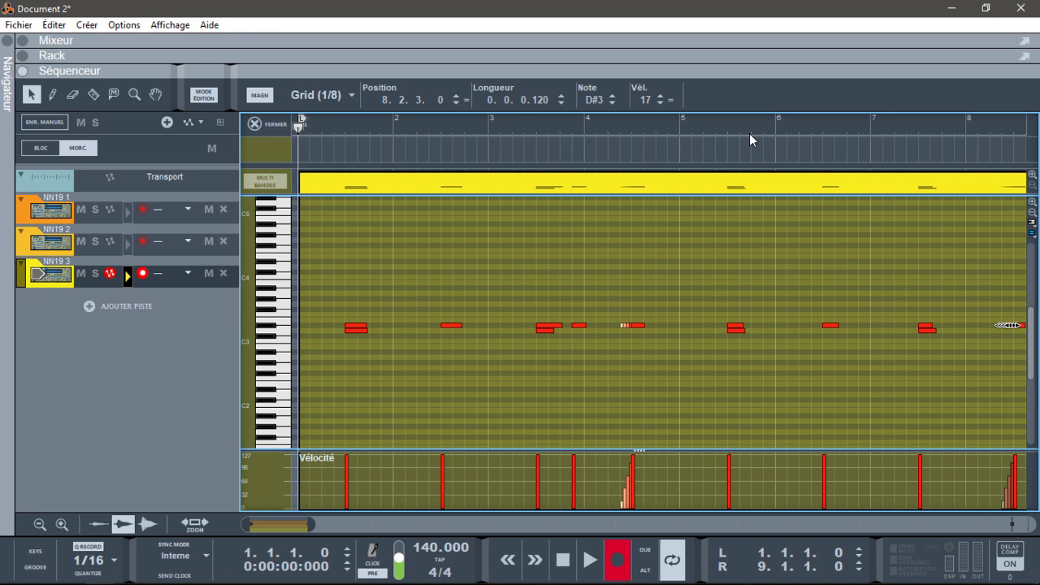
Record pitch bend on NN19 3, rising around the bar 4 roll and falling around the bar 8 roll, and close the clip editor.
key(space)
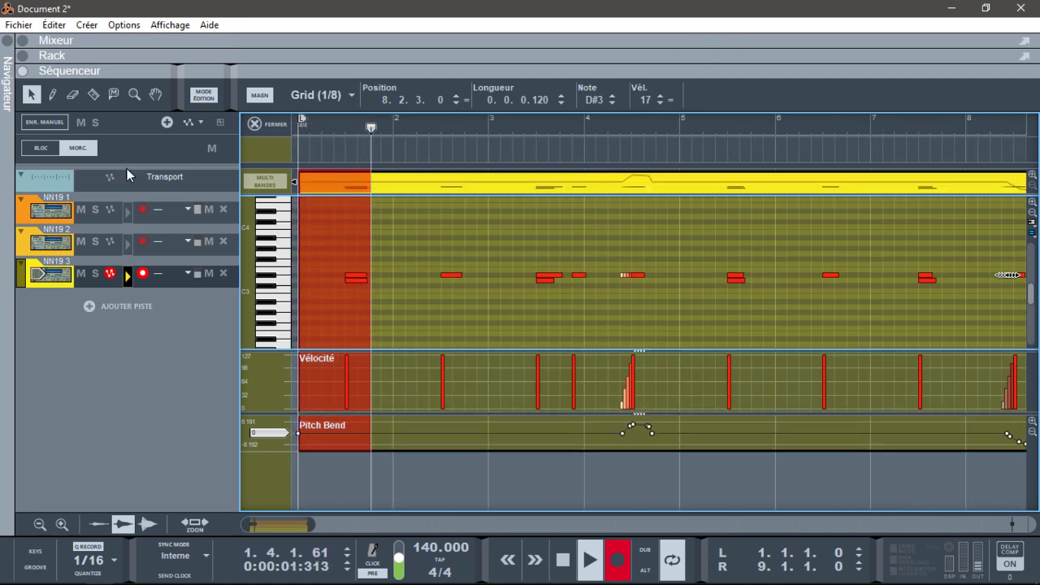
key(ctrl+Return)
click(255, 124)
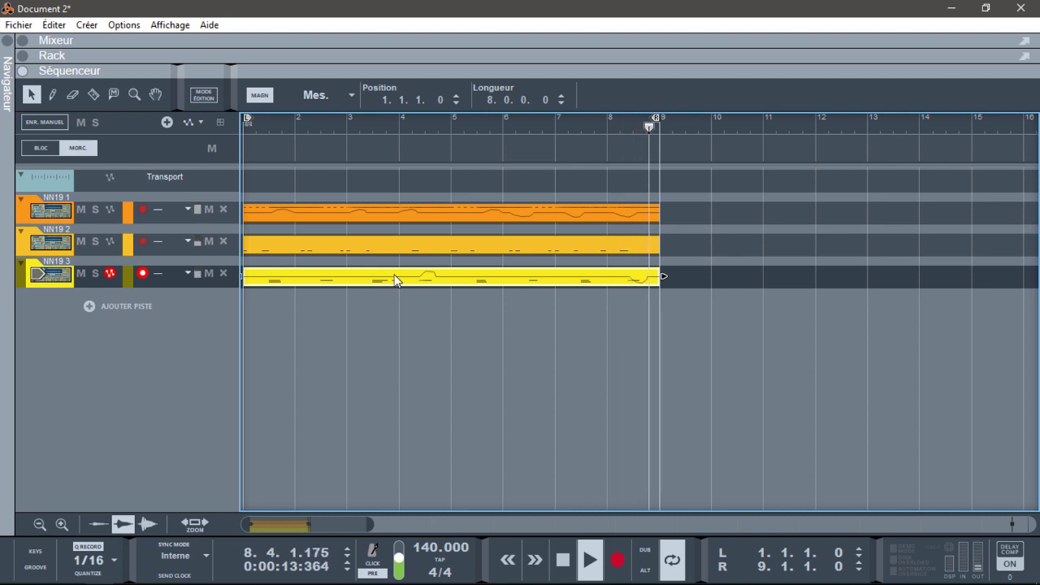
key(space)
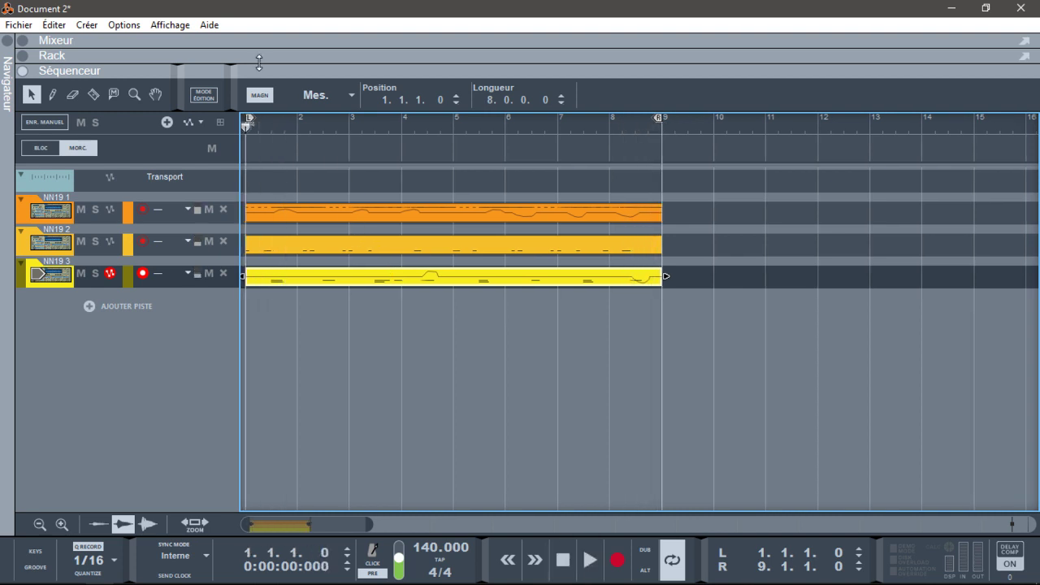
Show the Rack at full height in place of the Sequencer and fold the NN19 2 sampler, keeping NN19 1 unfolded.
click(29, 55)
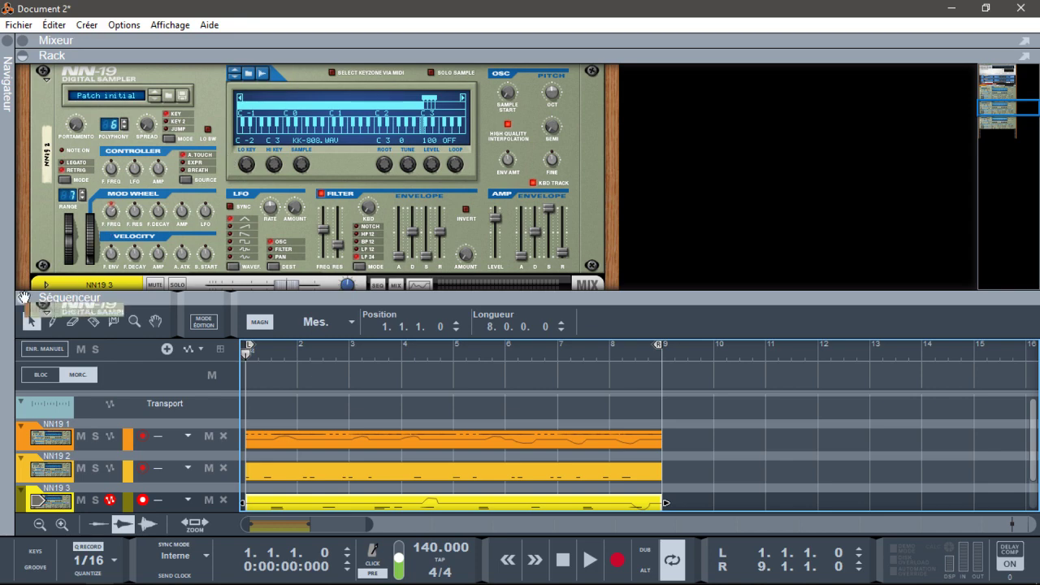
drag(24, 297, 25, 526)
drag(1000, 126, 1003, 100)
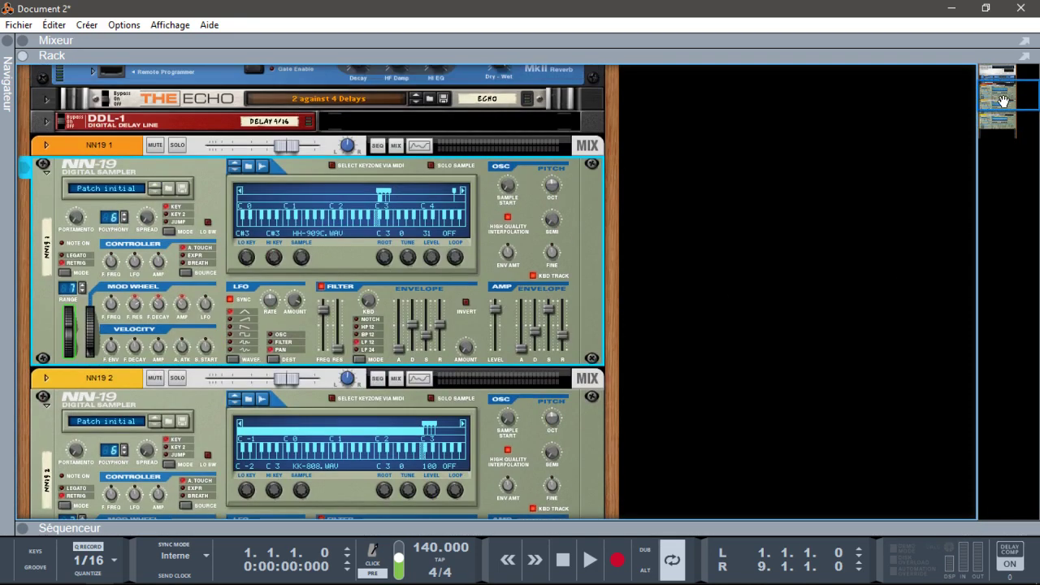
click(43, 164)
click(44, 211)
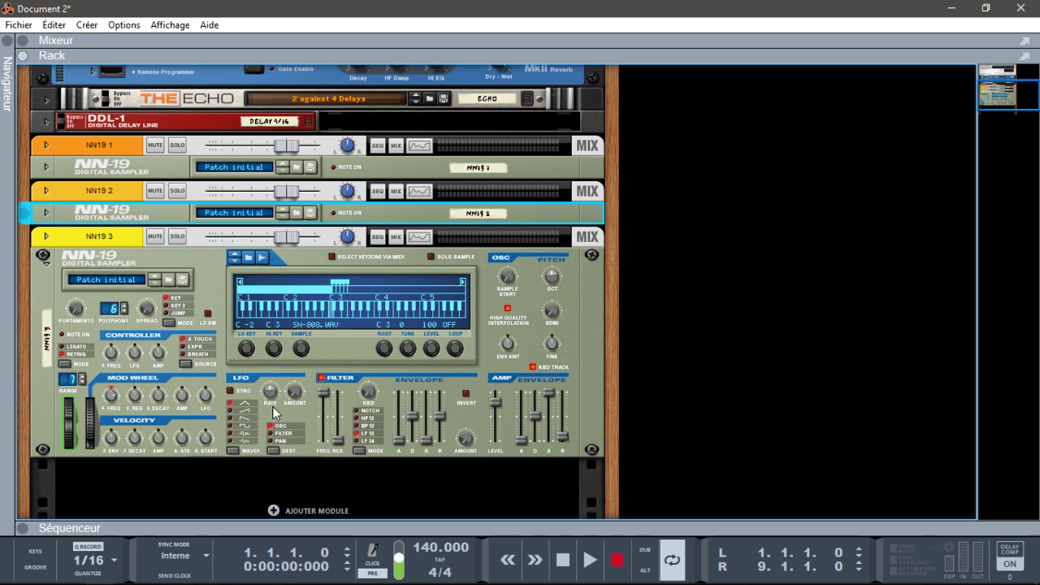
click(47, 167)
Solo the NN19 1 channel, start loop playback, and solo the NN19 3 channel.
click(178, 146)
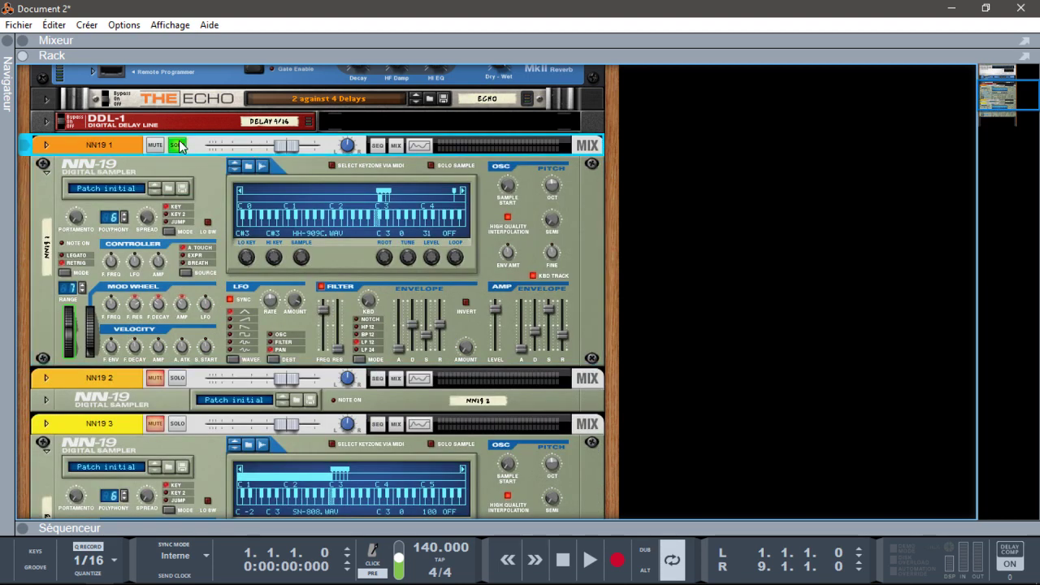
key(space)
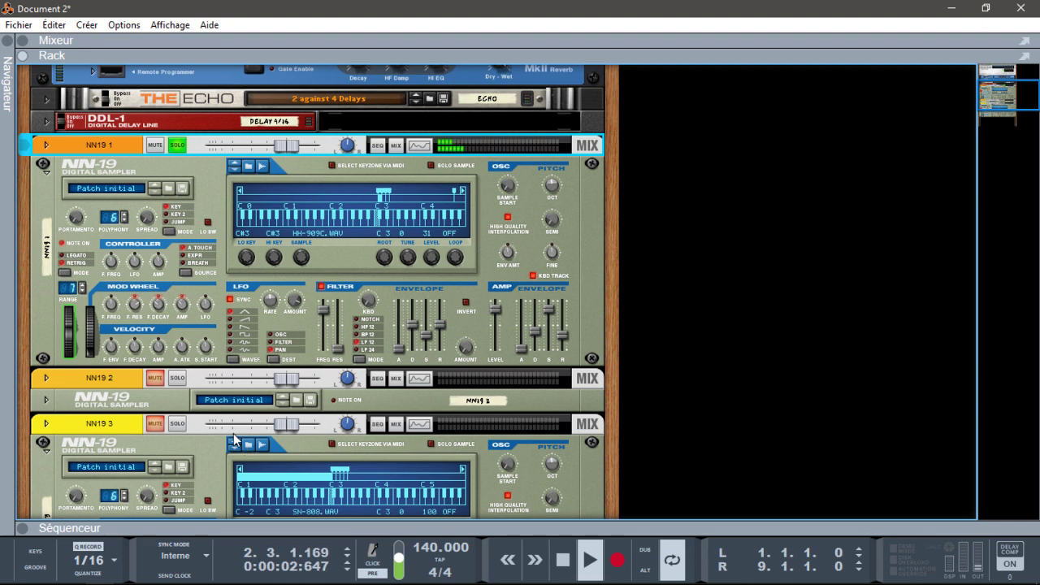
click(168, 425)
Sync the NN19 3 LFO, route it to Pan, and adjust its rate and amount while also soloing NN19 2.
drag(989, 102, 989, 118)
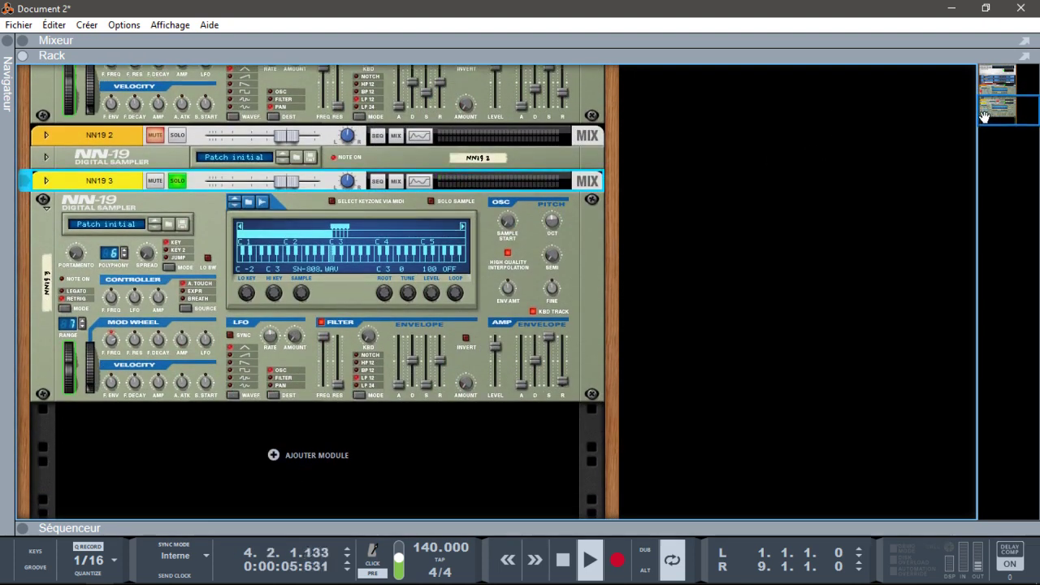
click(270, 393)
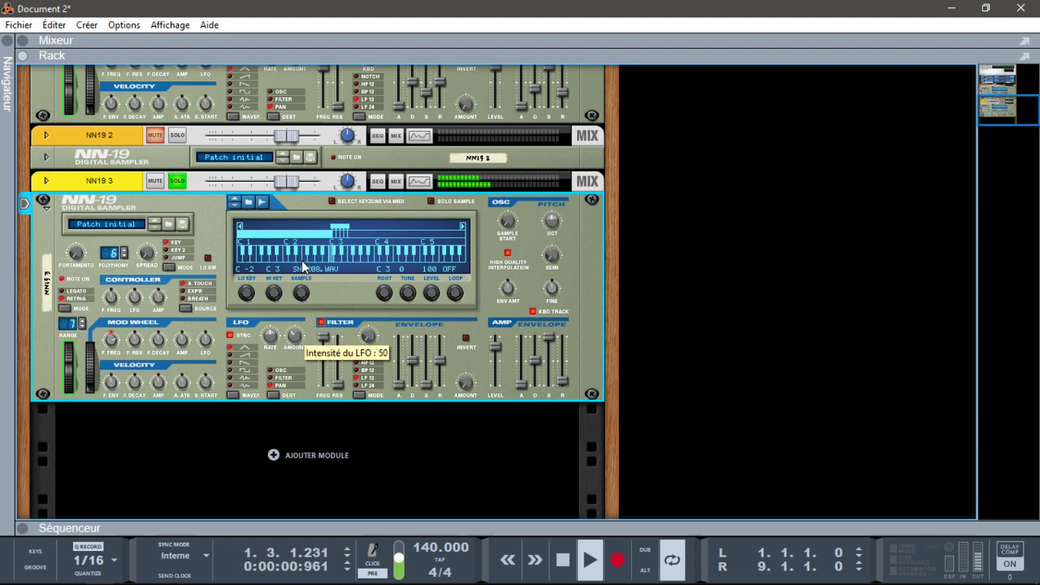
click(178, 135)
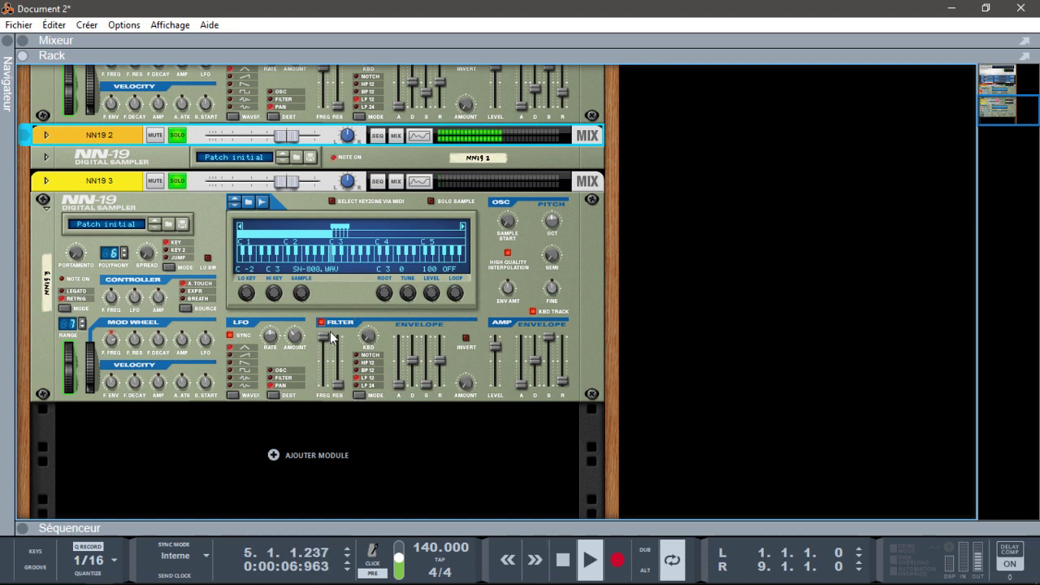
click(296, 342)
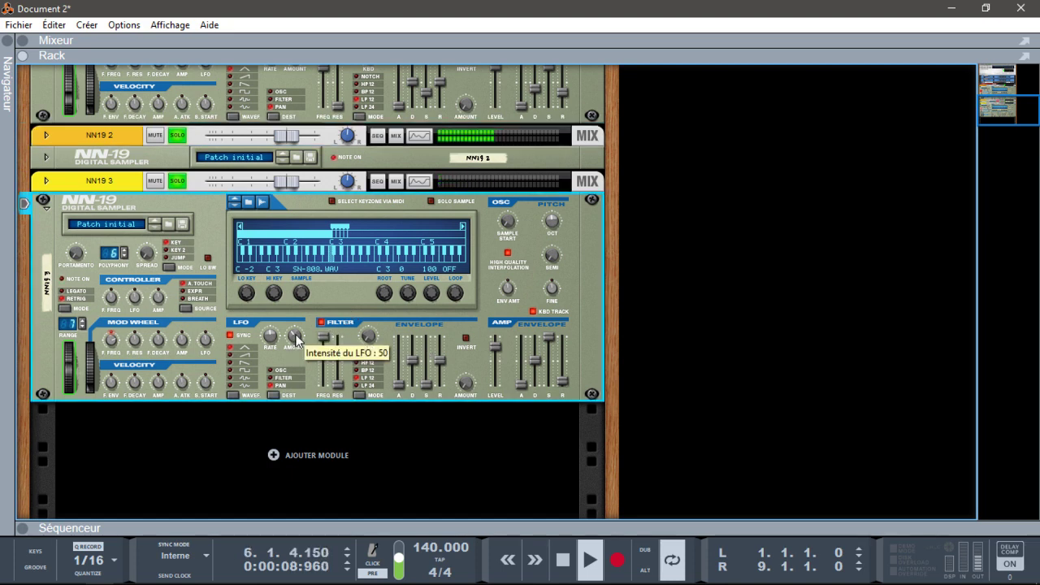
drag(295, 309, 294, 306)
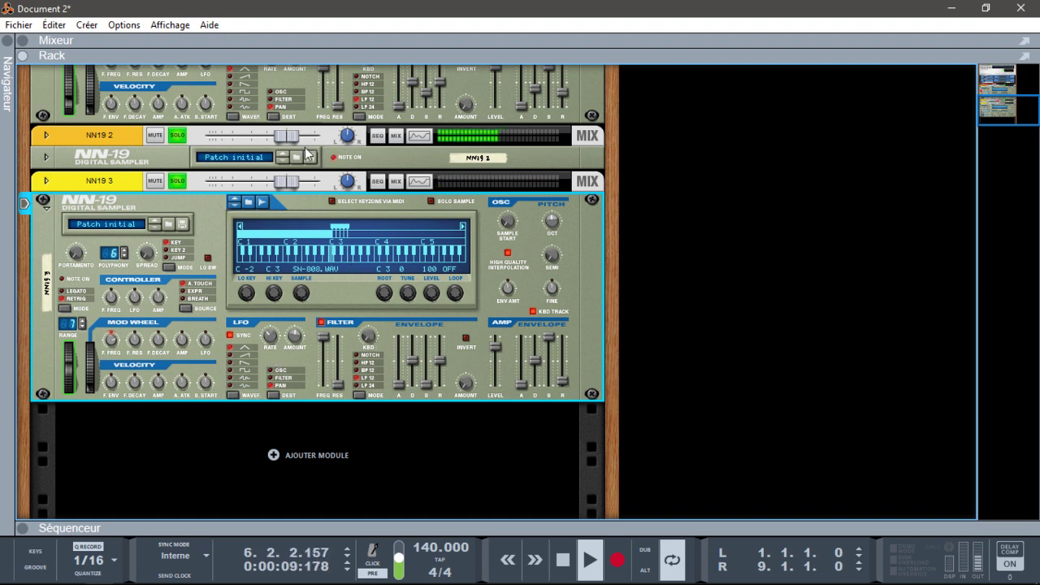
Fold the NN19 3 and NN19 1 samplers in the rack and stop playback.
click(52, 208)
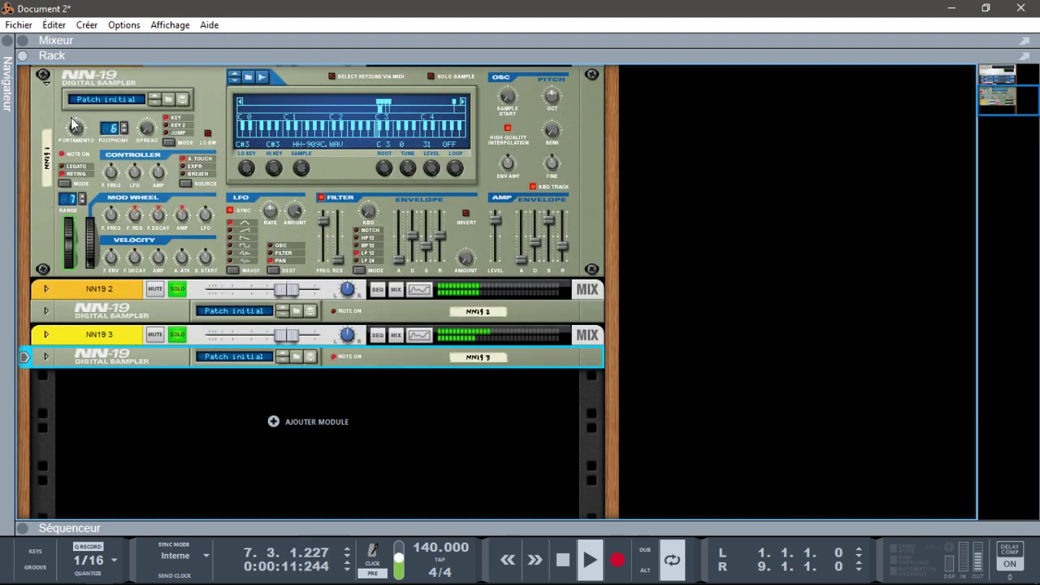
click(45, 78)
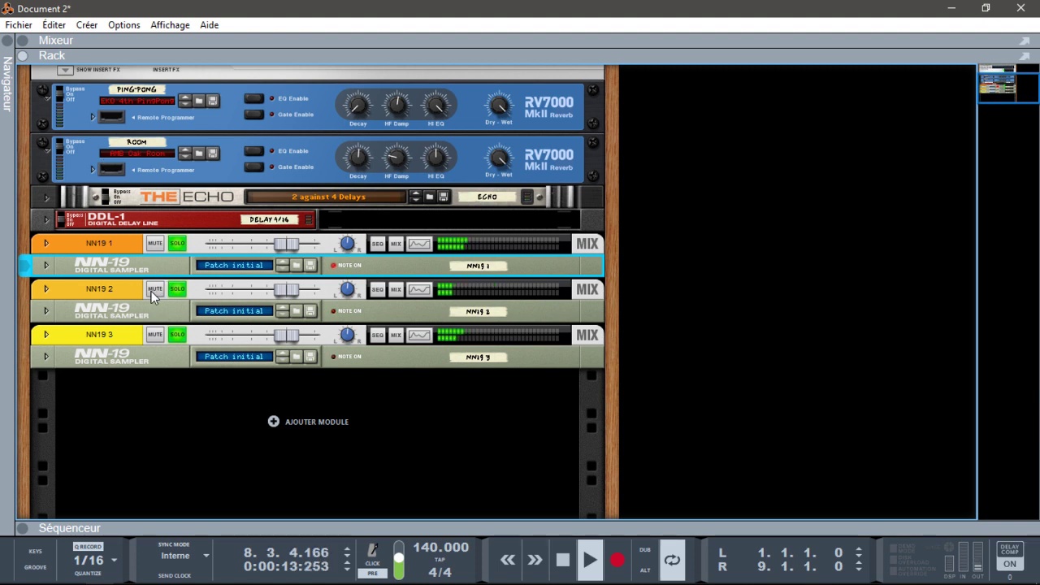
key(space)
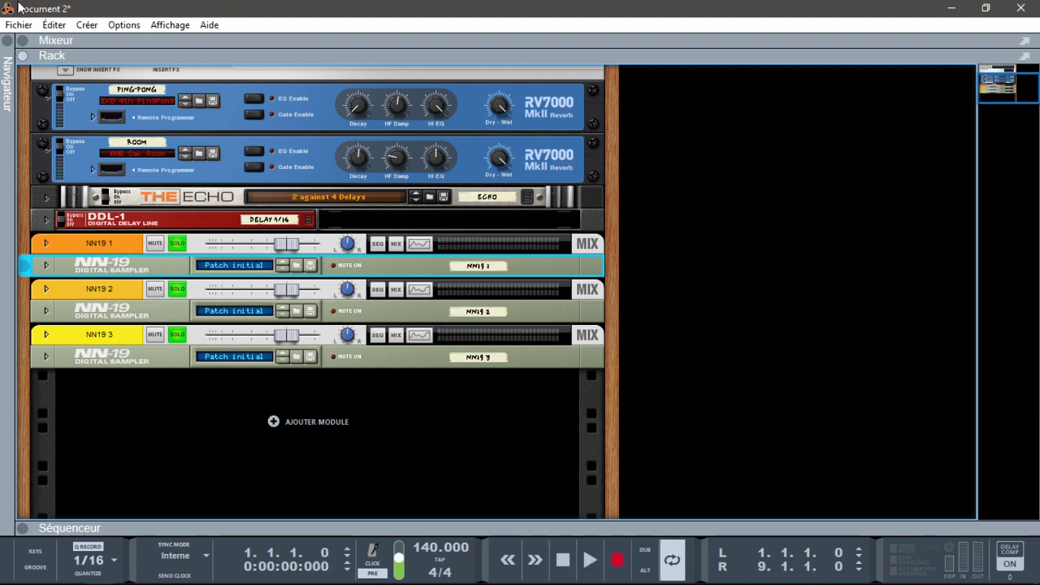
Show the Mixer and route the selected NN19 1, NN19 2 and NN19 3 channels to a new output bus.
click(26, 42)
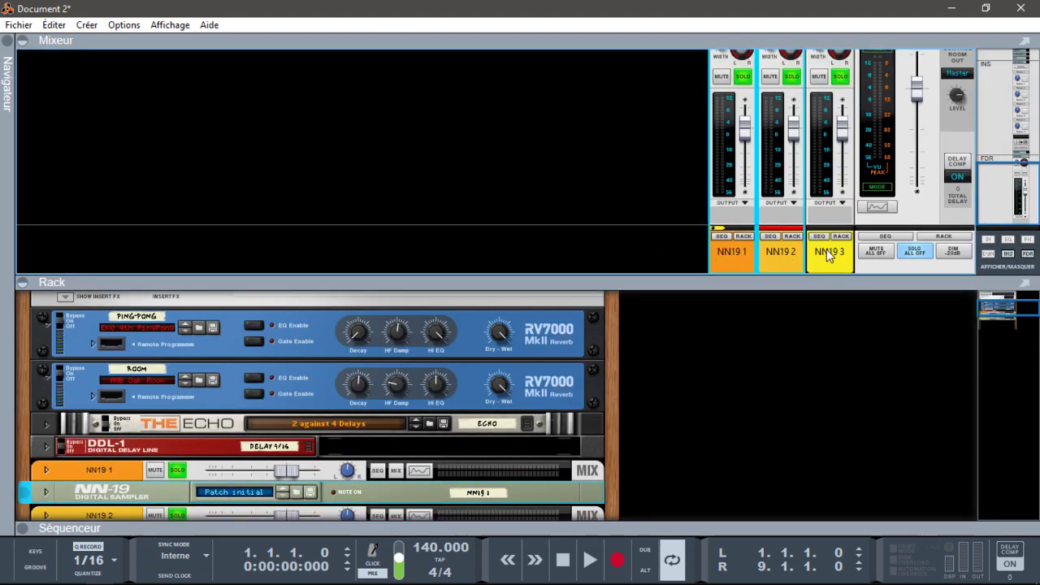
click(842, 203)
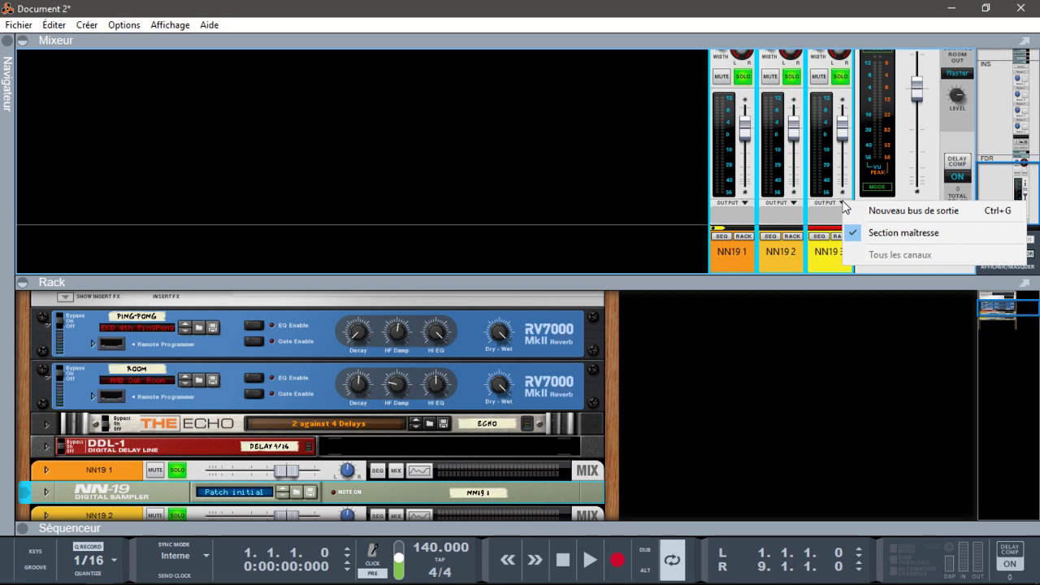
click(898, 209)
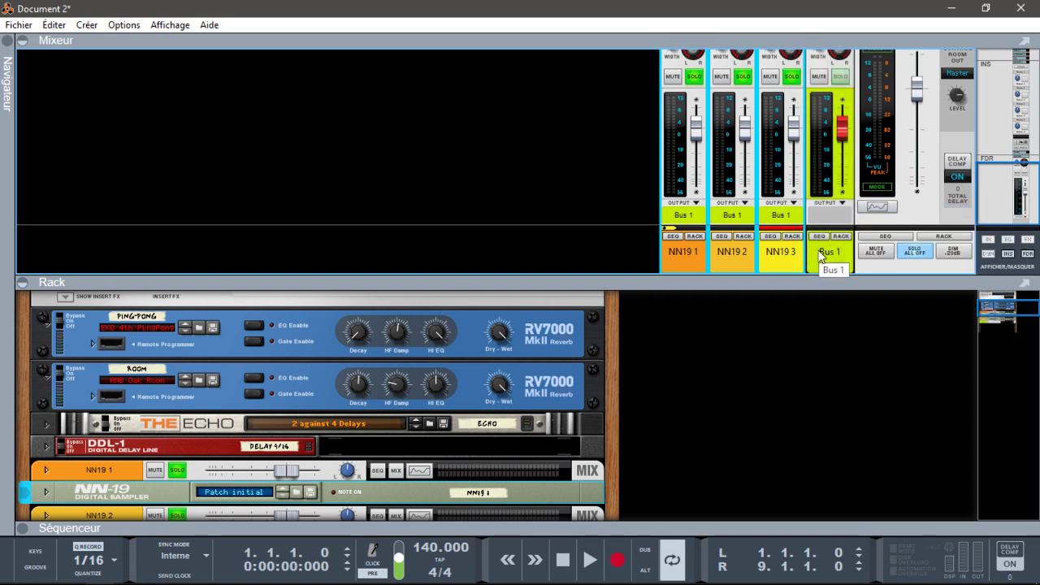
Set the colour of the selected NN19 1, NN19 2, NN19 3 and Bus 1 channels to Gris foncé.
right_click(820, 251)
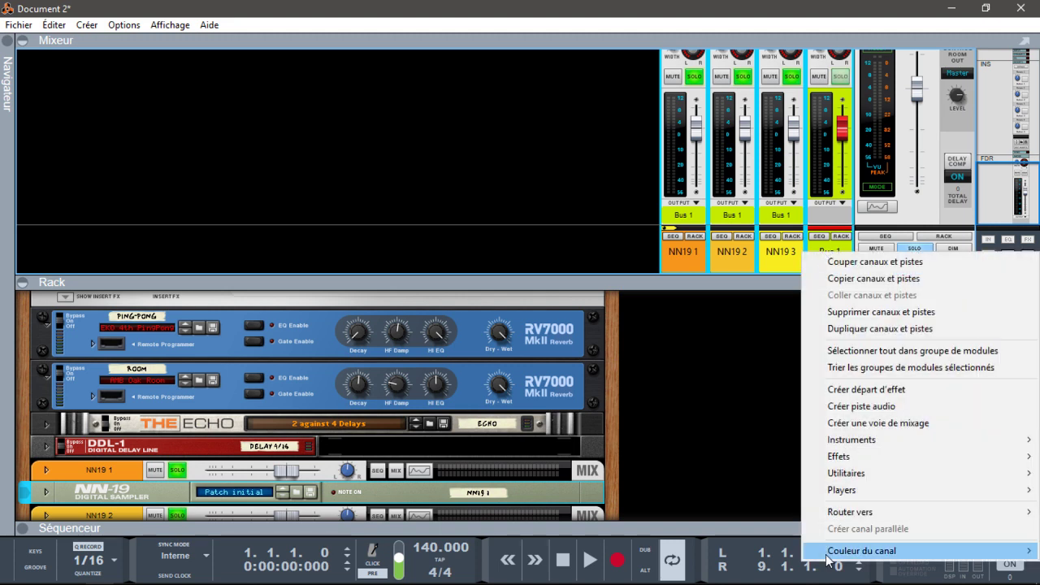
mouse_move(883, 556)
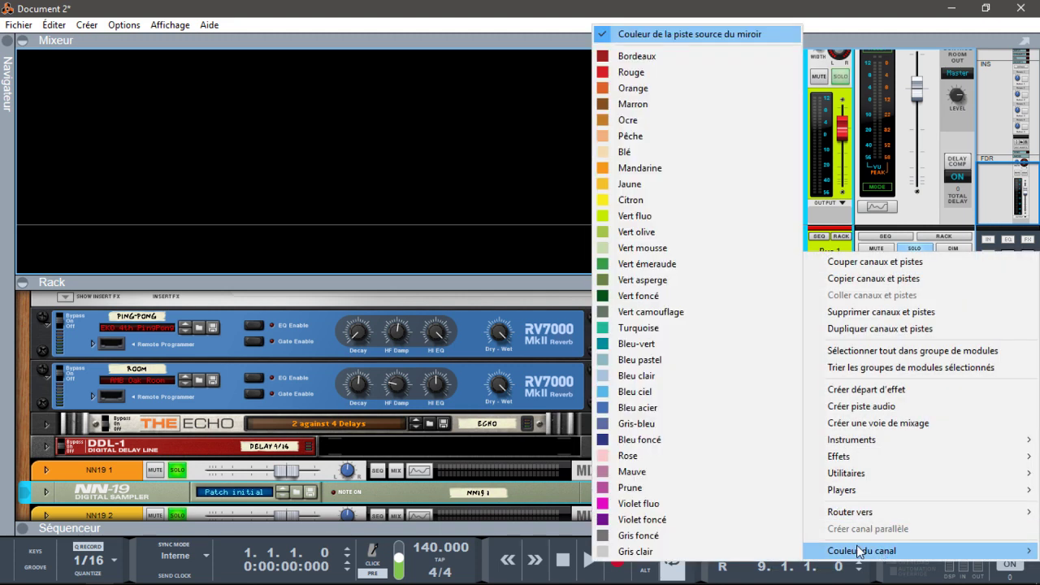
click(697, 540)
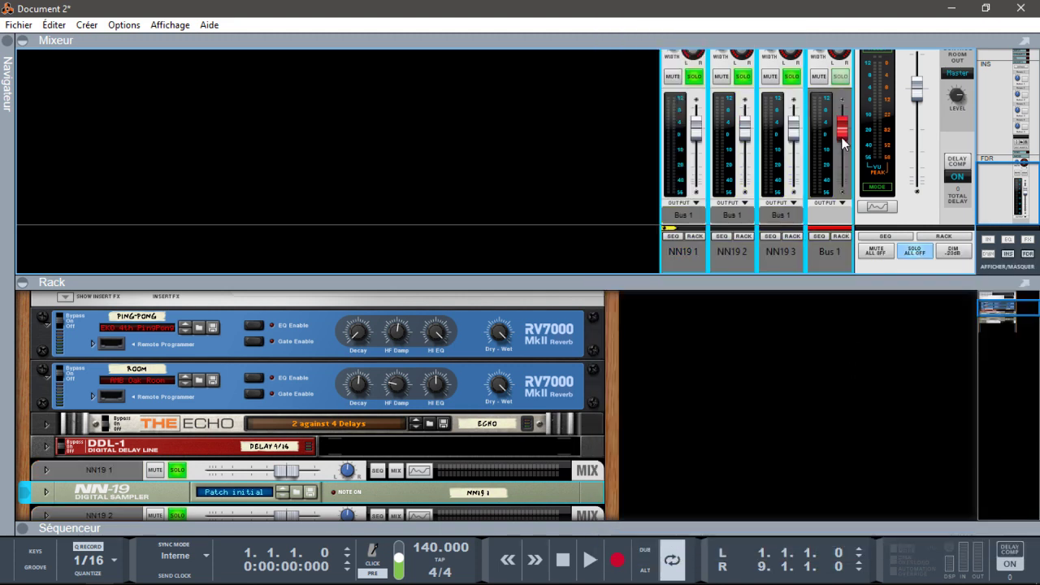
Find Bus 1 in the rack, expand its insert effects section and add the kHs Distortion effect there.
click(840, 237)
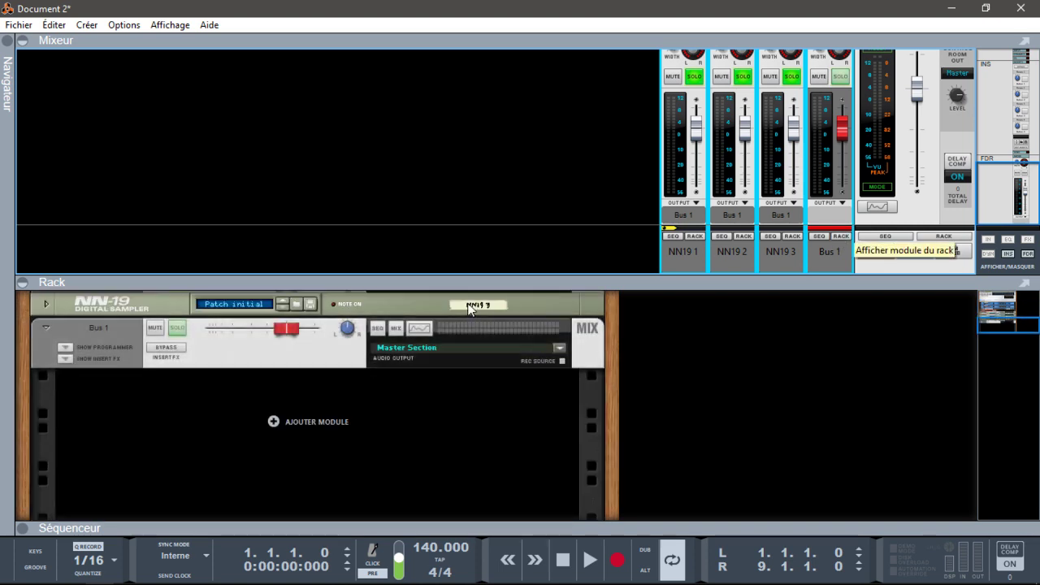
click(65, 358)
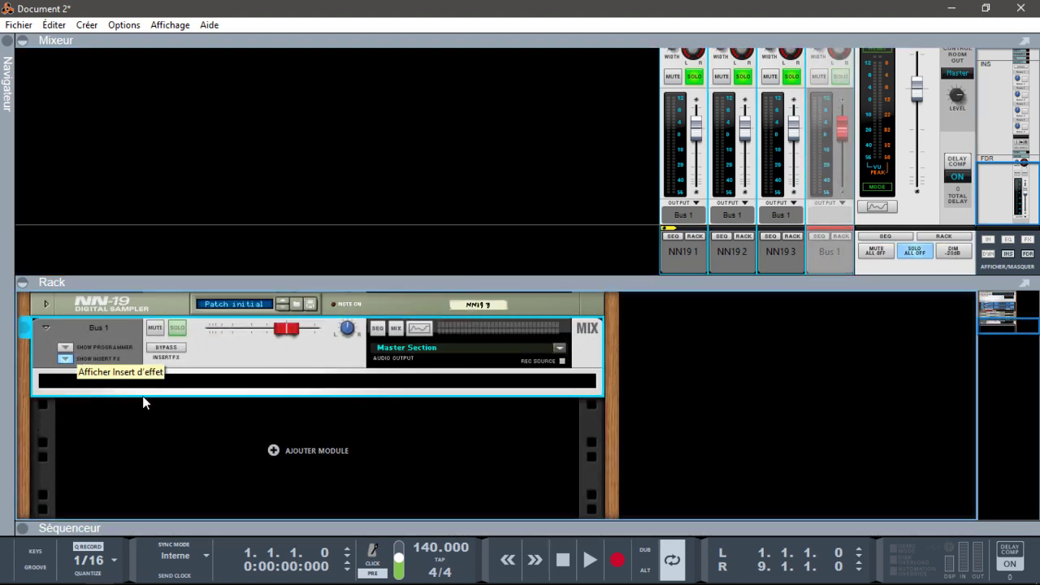
click(8, 43)
click(44, 141)
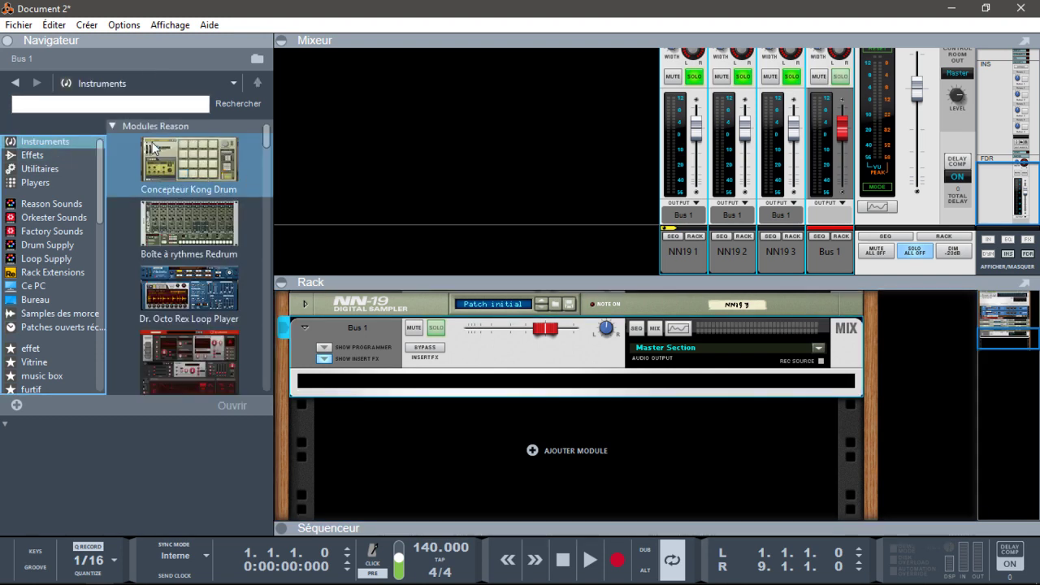
click(42, 156)
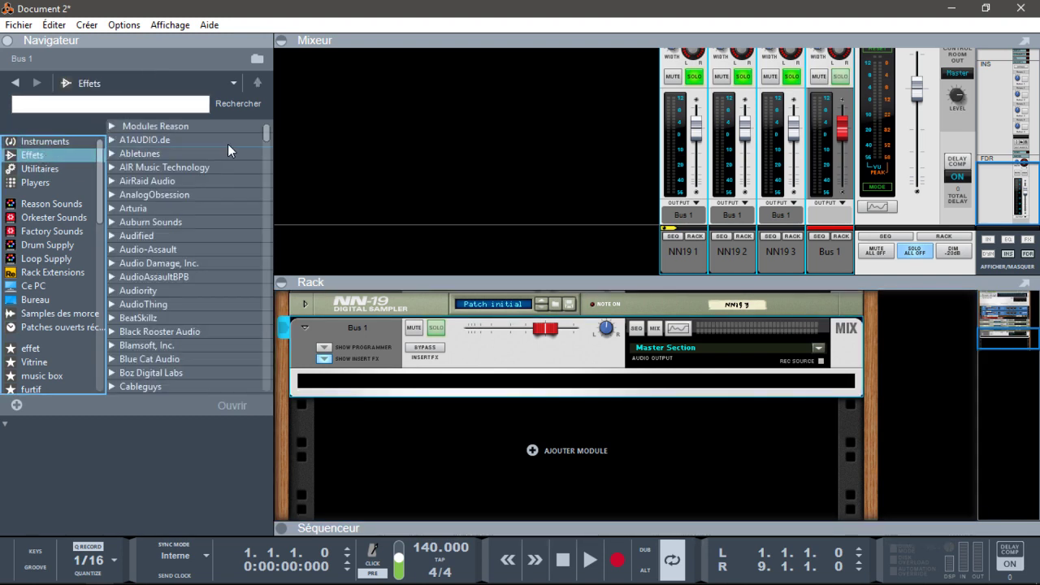
drag(265, 132, 286, 227)
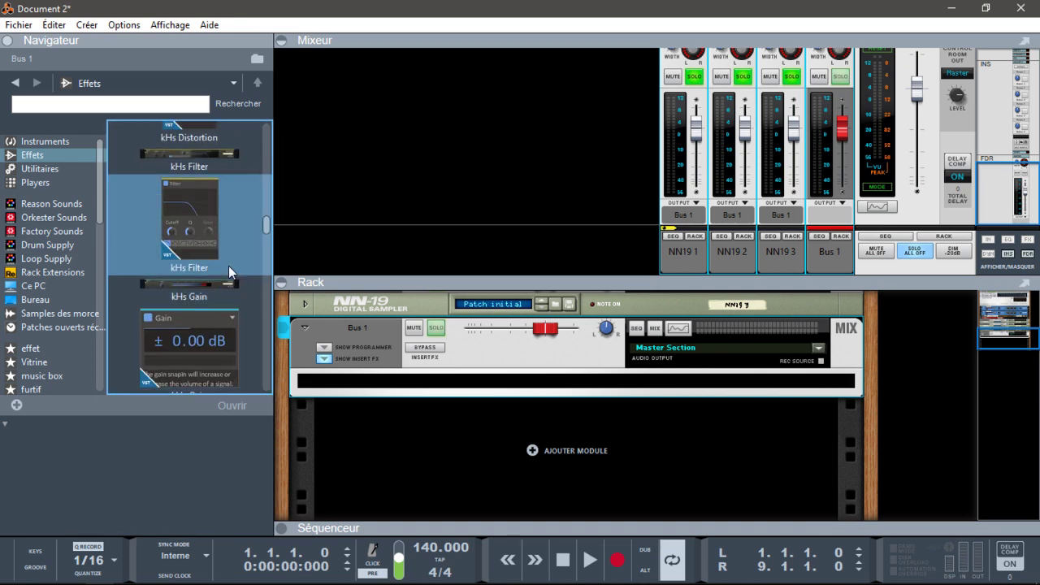
mouse_move(267, 227)
mouse_down()
mouse_move(285, 264)
mouse_move(270, 214)
mouse_up()
click(193, 207)
drag(201, 236, 485, 410)
Start playback, open the kHs Distortion plugin window and place it over the mixer.
key(space)
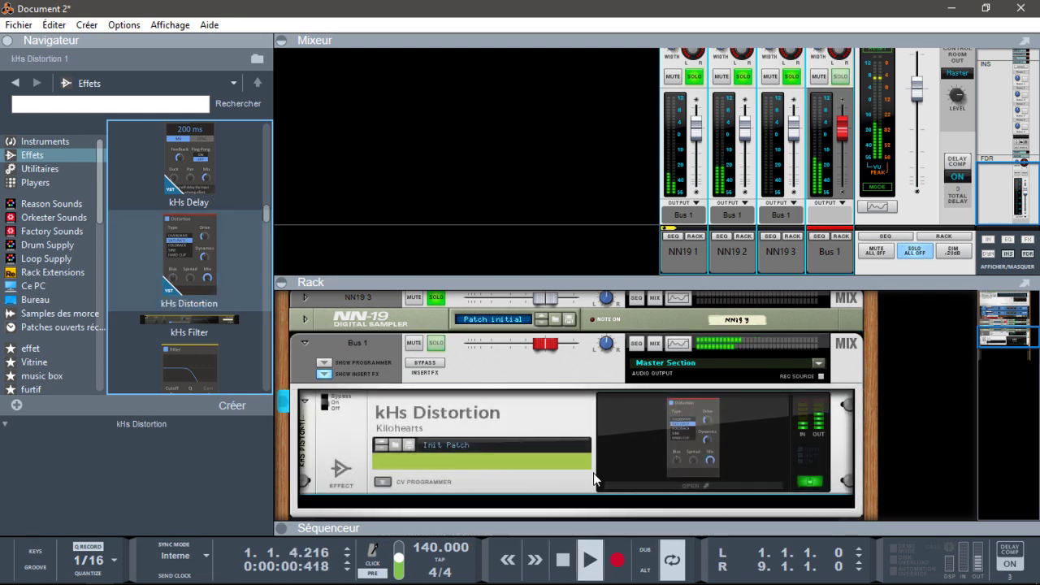
click(691, 485)
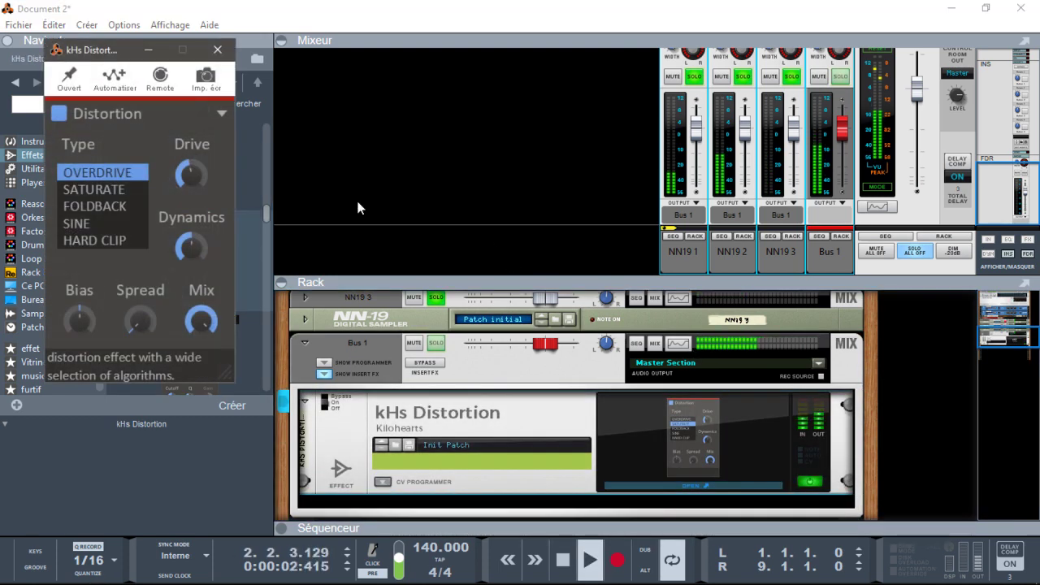
click(116, 52)
drag(117, 51, 651, 104)
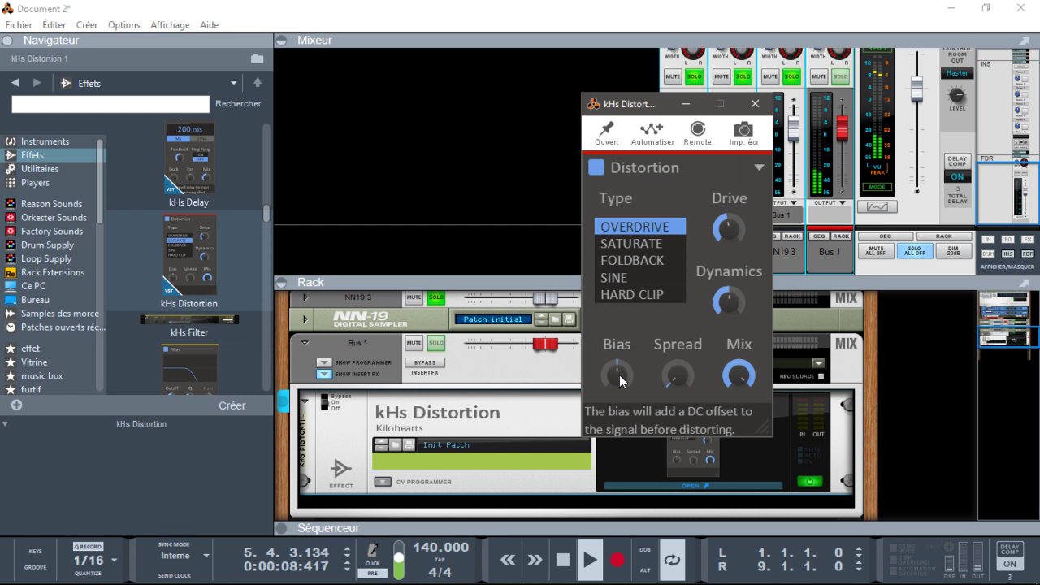
Raise the distortion's Bias, Spread and Drive slightly and lower its Mix.
drag(615, 375, 671, 376)
drag(732, 236, 732, 220)
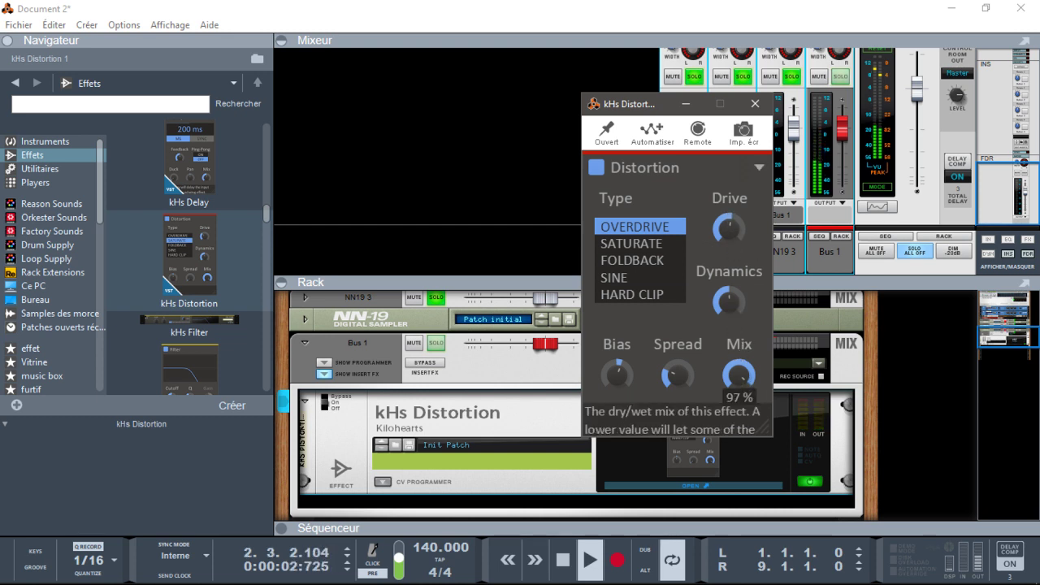
drag(738, 375, 738, 395)
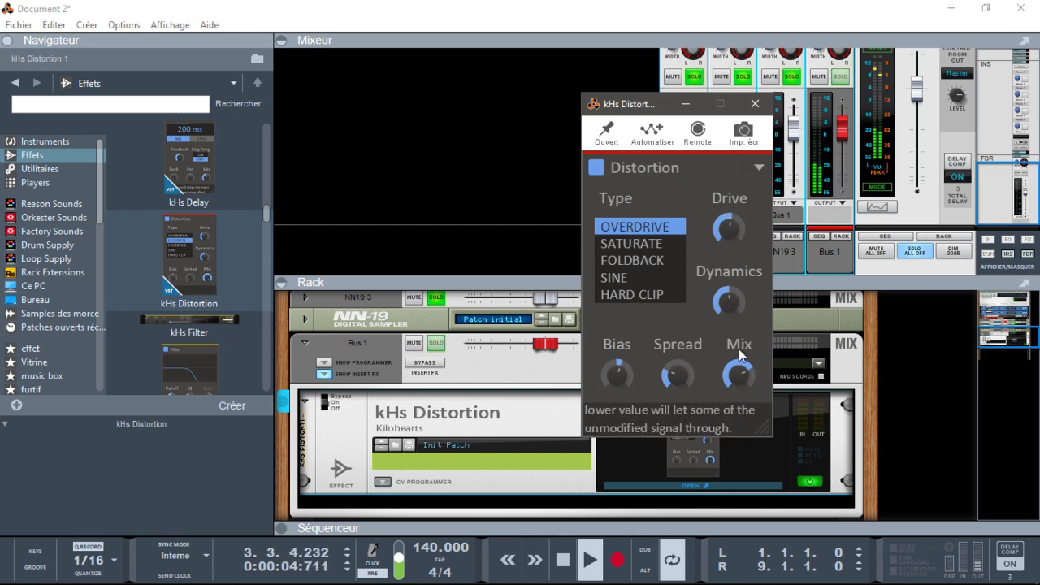
Switch the distortion type to SATURATE, lower the Mix further and fine-tune the Drive.
click(641, 244)
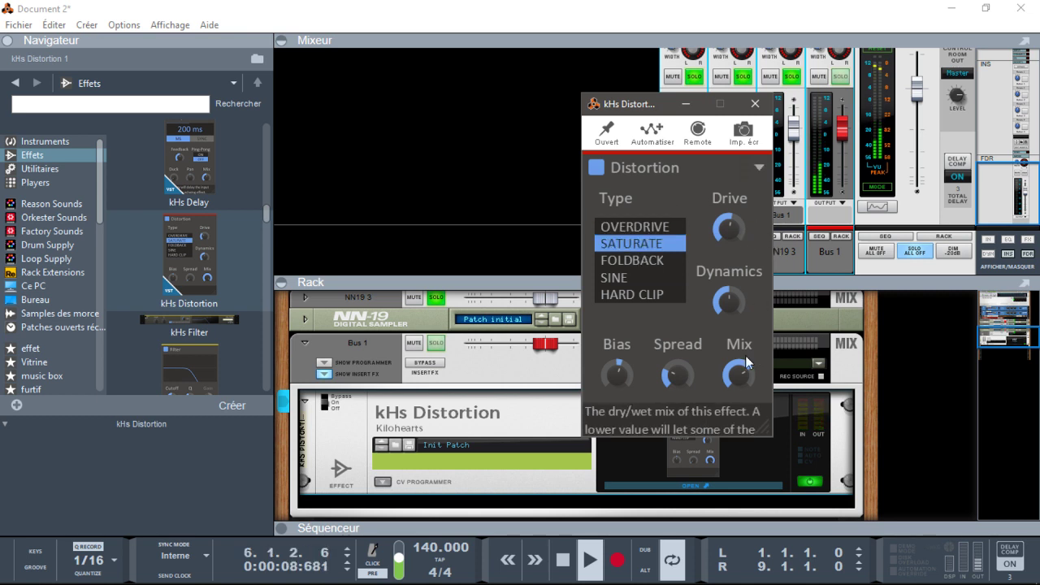
mouse_move(738, 375)
mouse_down()
mouse_move(738, 392)
mouse_move(737, 375)
mouse_up()
drag(726, 239, 726, 253)
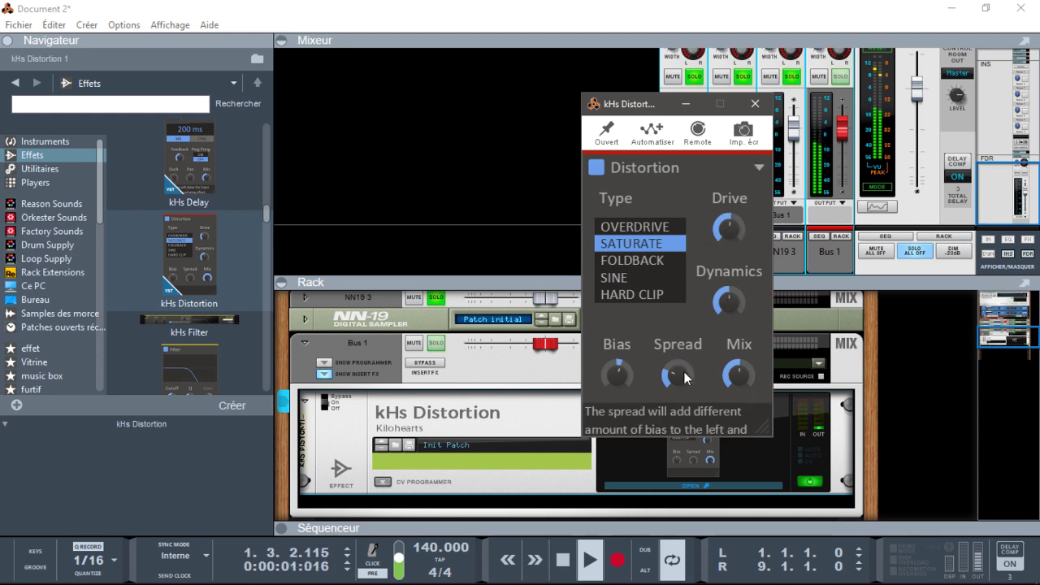
drag(737, 375, 738, 383)
Close the distortion plugin window and collapse the Rack to enlarge the Mixer.
click(767, 108)
mouse_move(995, 192)
mouse_down()
mouse_move(995, 122)
mouse_move(995, 192)
mouse_up()
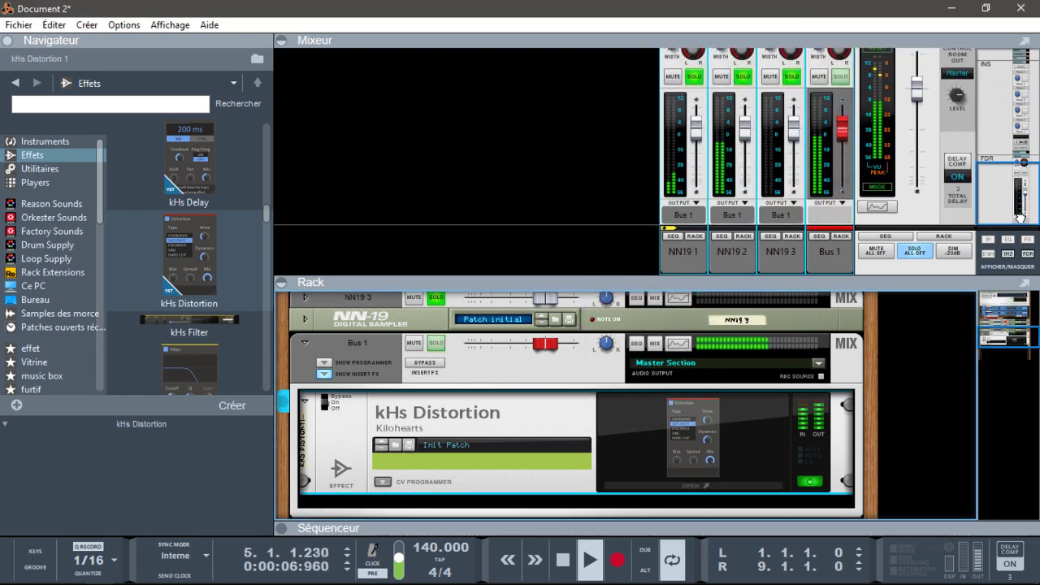
click(282, 283)
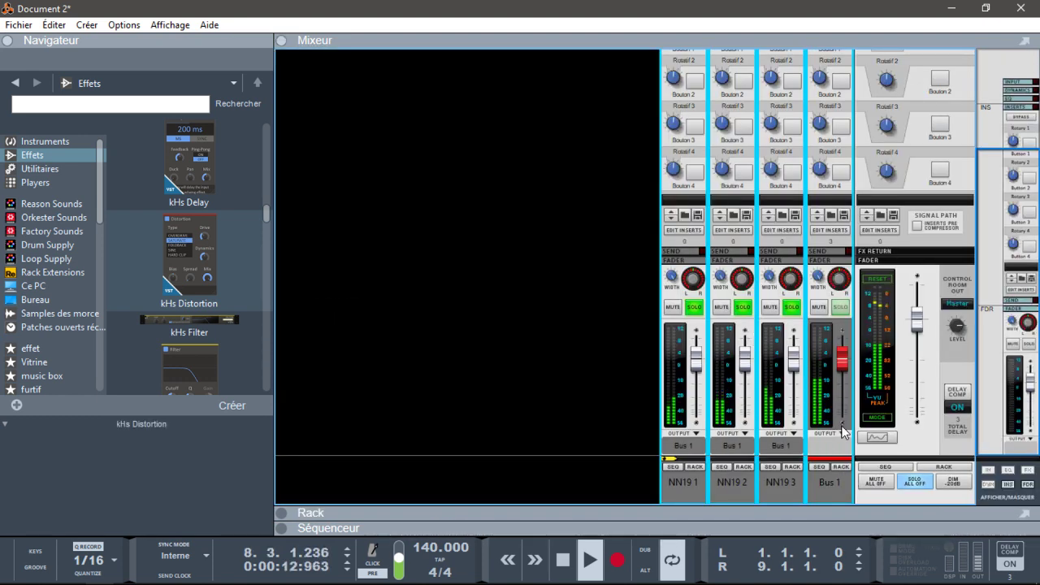
Clear all solos and solo NN19 1, NN19 2 and NN19 3 cumulatively to hear the layers build up.
click(914, 485)
click(695, 307)
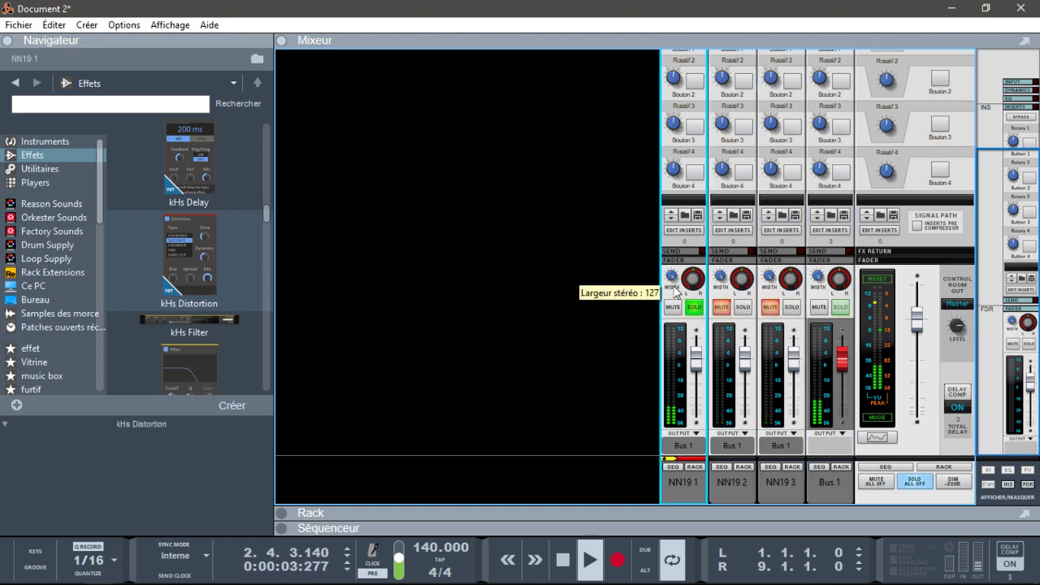
click(743, 308)
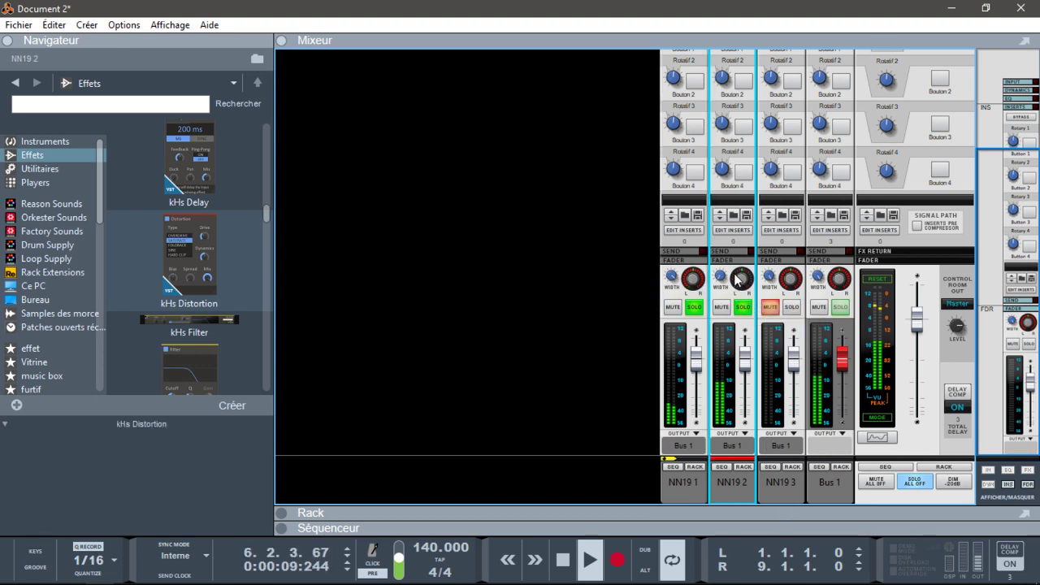
click(792, 307)
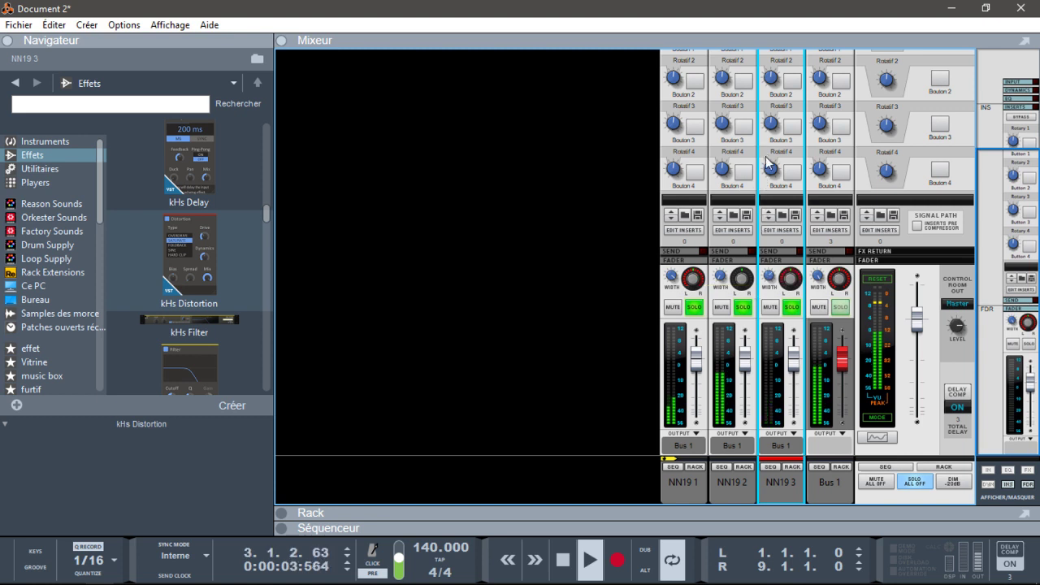
Clear the solos on all channels and stop playback.
click(914, 486)
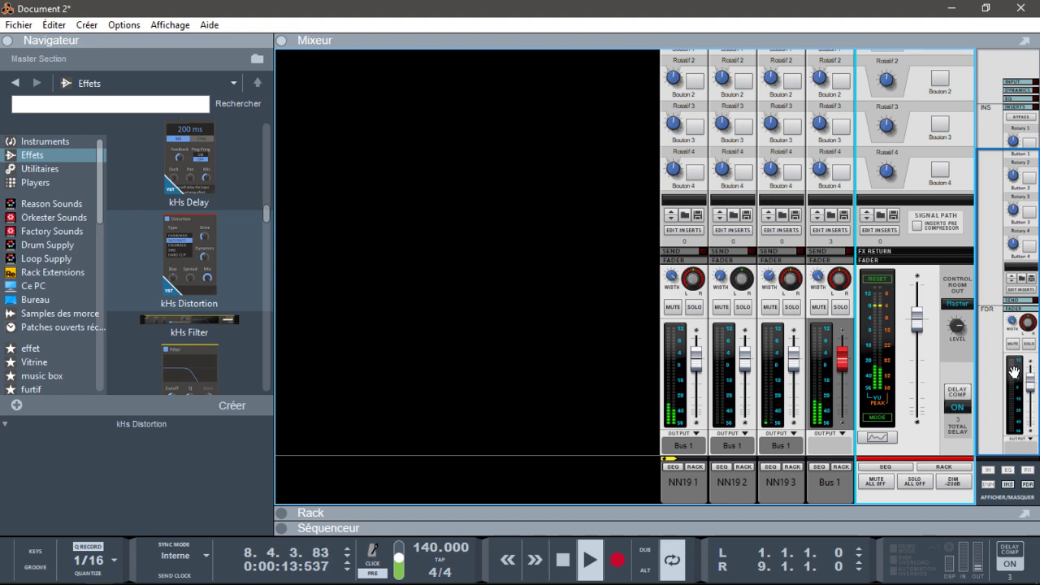
key(space)
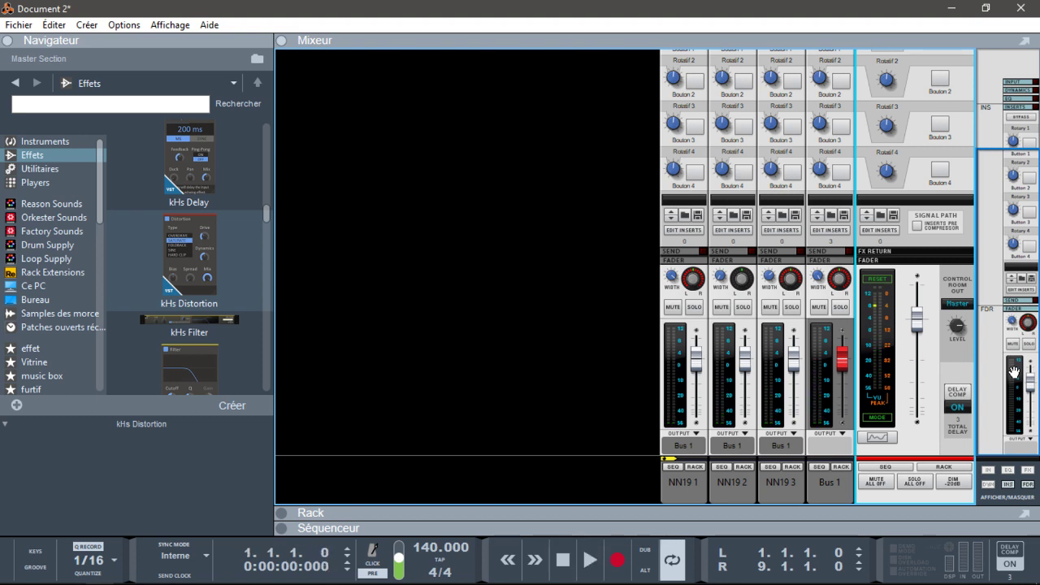